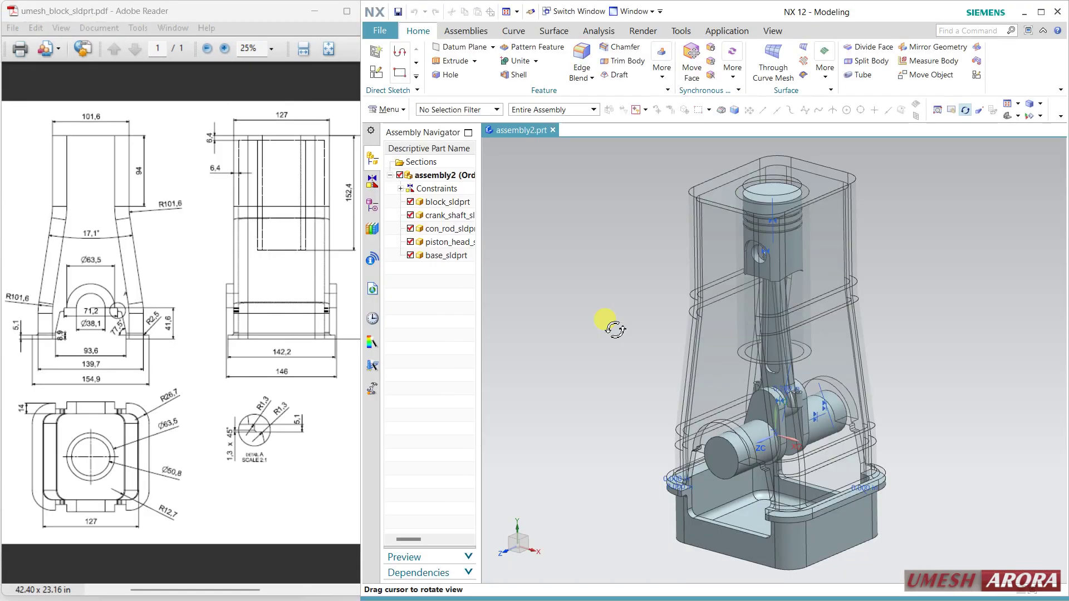
Step: Create a new part file from the Model template in millimetres
{"action": "left_click_drag", "start_coordinate": [716, 323], "coordinate": [719, 299]}
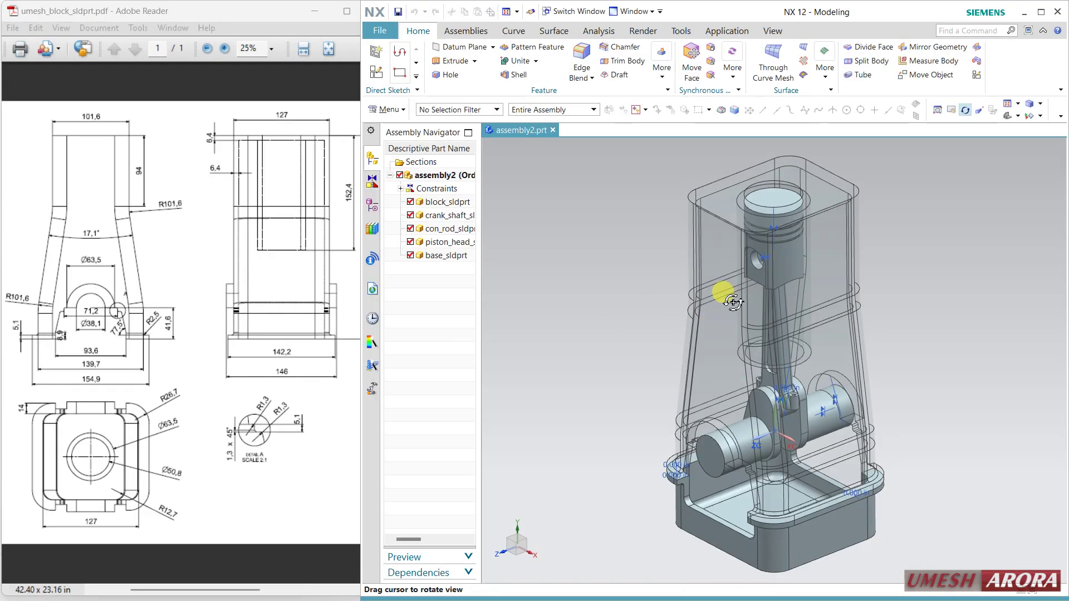
{"action": "key", "text": "Escape"}
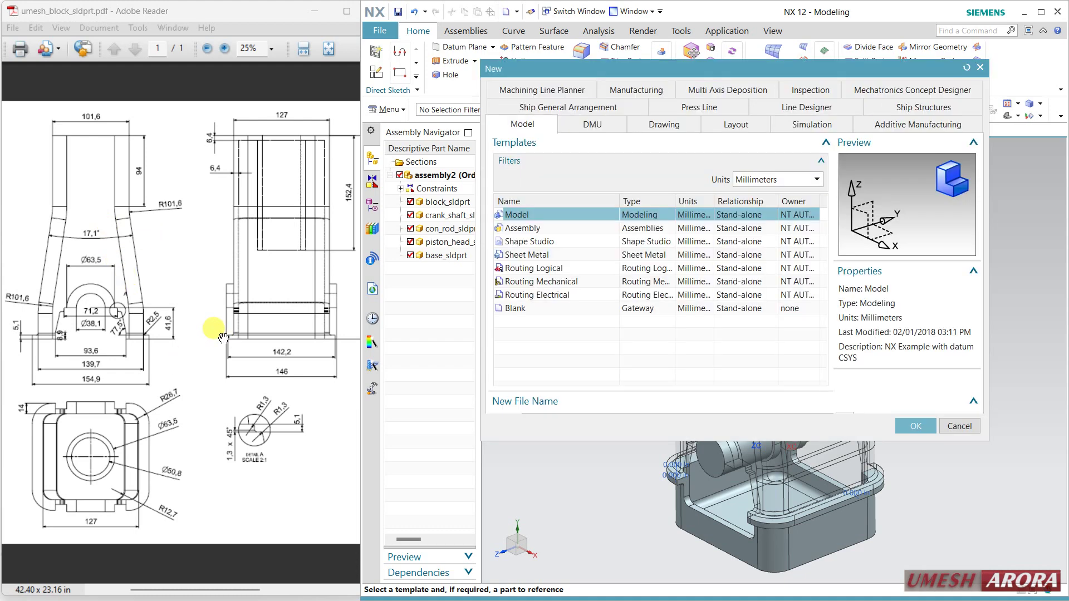
{"action": "left_click", "coordinate": [914, 519]}
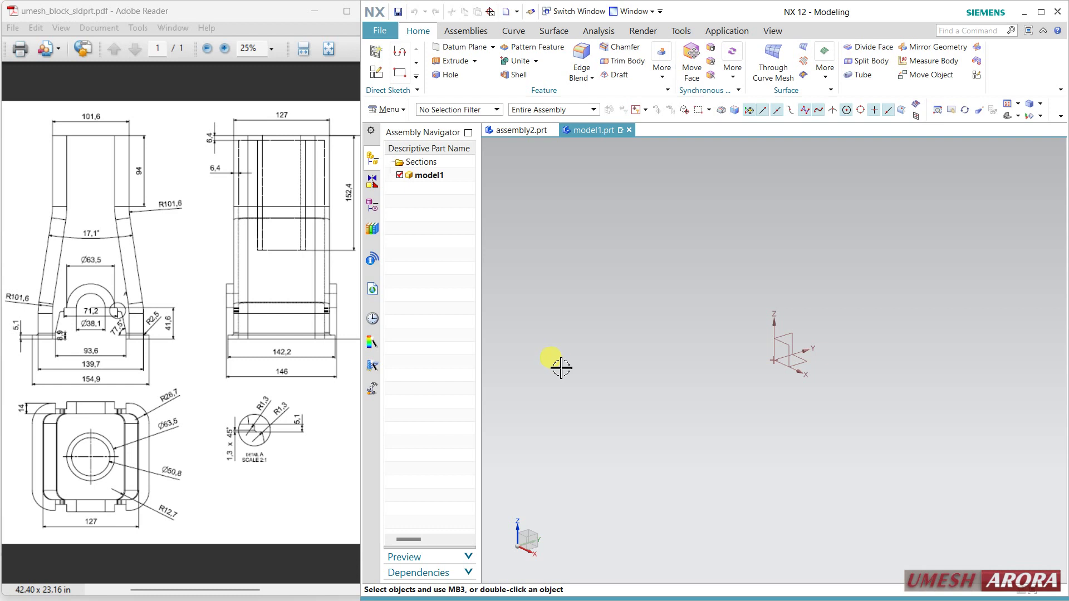
Step: Start a sketch on the YZ datum plane with the work part origin
{"action": "left_click", "coordinate": [382, 76]}
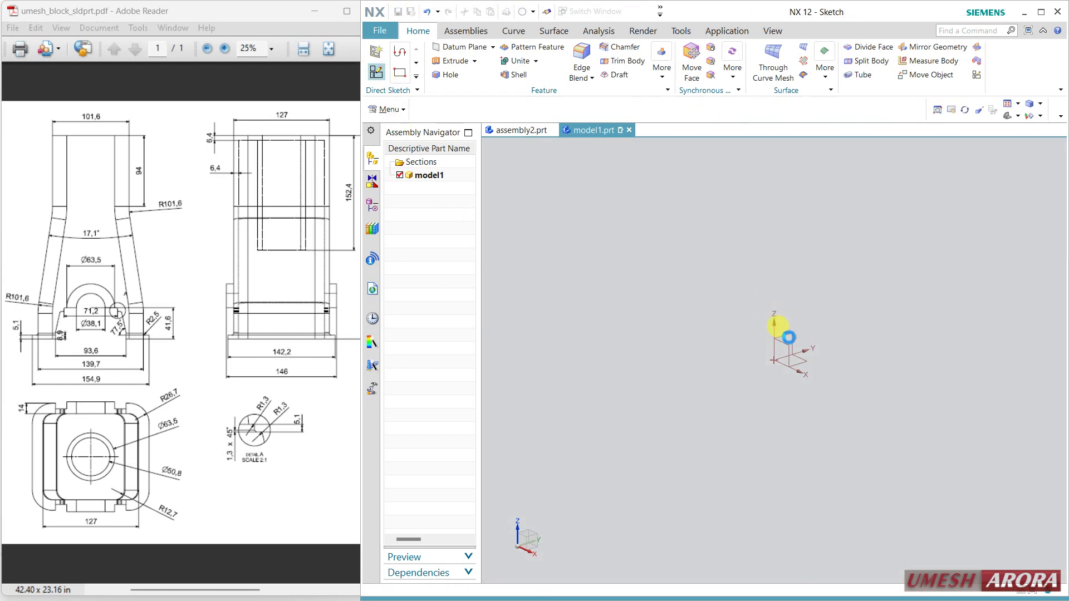
{"action": "left_click", "coordinate": [791, 348]}
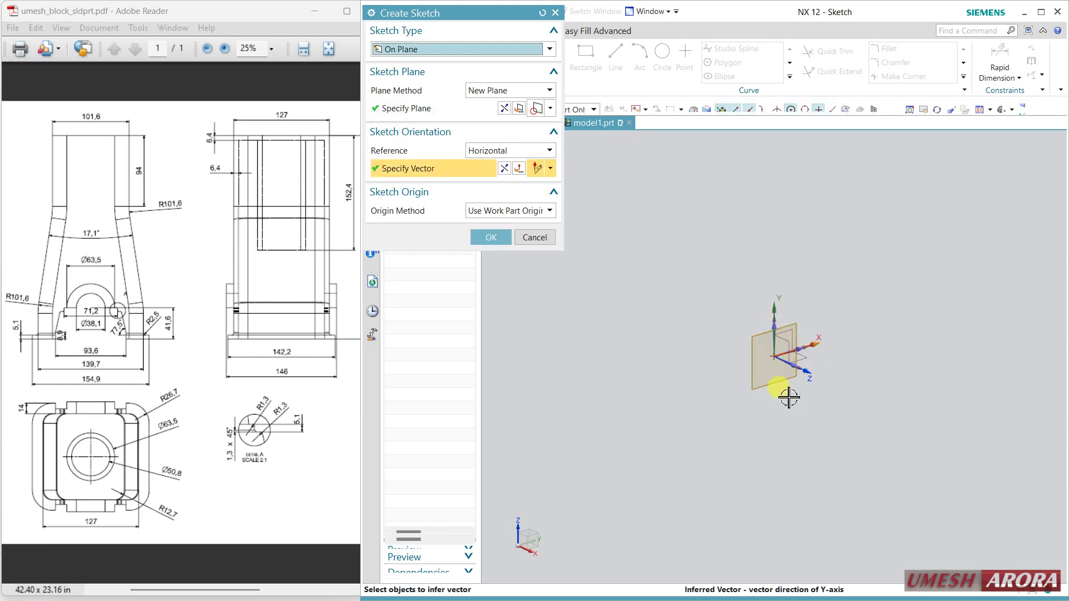
{"action": "middle_click", "coordinate": [735, 368]}
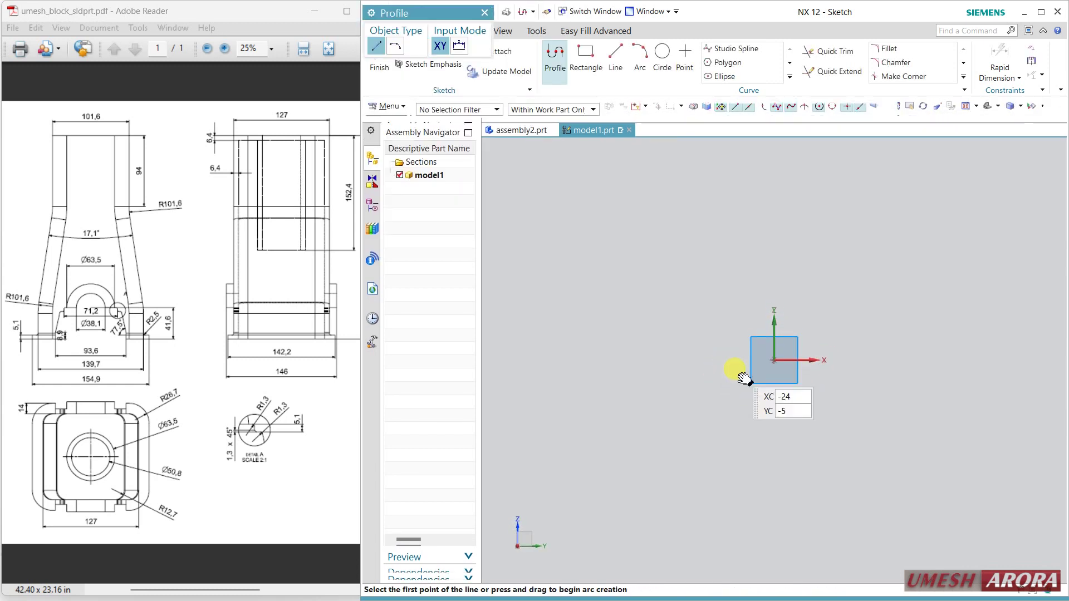
Step: Draw a 63.5 mm diameter circle centred on the sketch origin
{"action": "middle_click_drag", "start_coordinate": [745, 379], "coordinate": [639, 411], "text": "shift"}
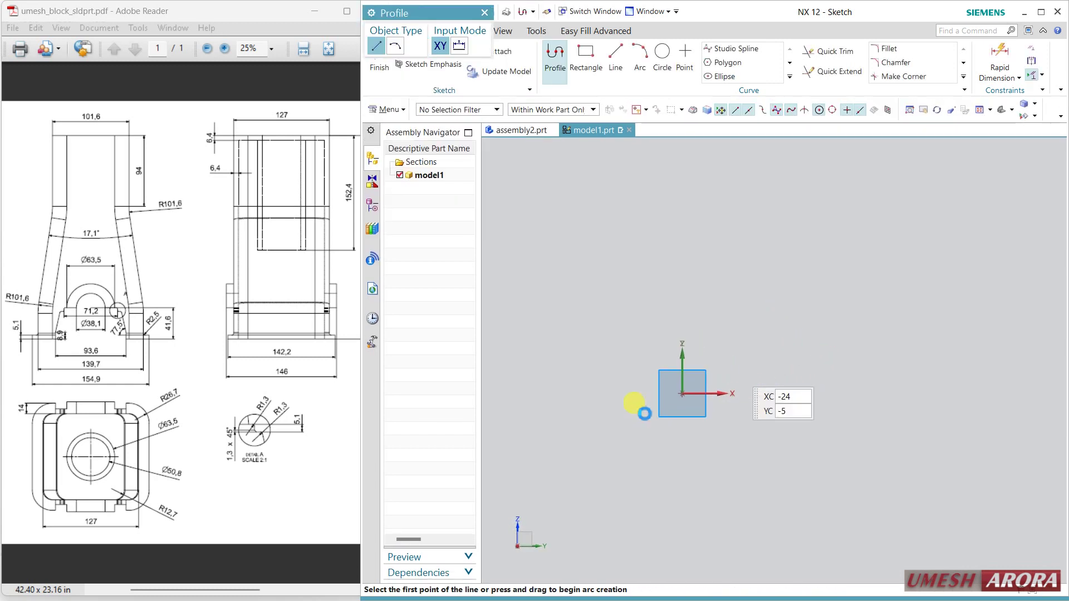
{"action": "left_click", "coordinate": [666, 63]}
{"action": "left_click", "coordinate": [682, 394]}
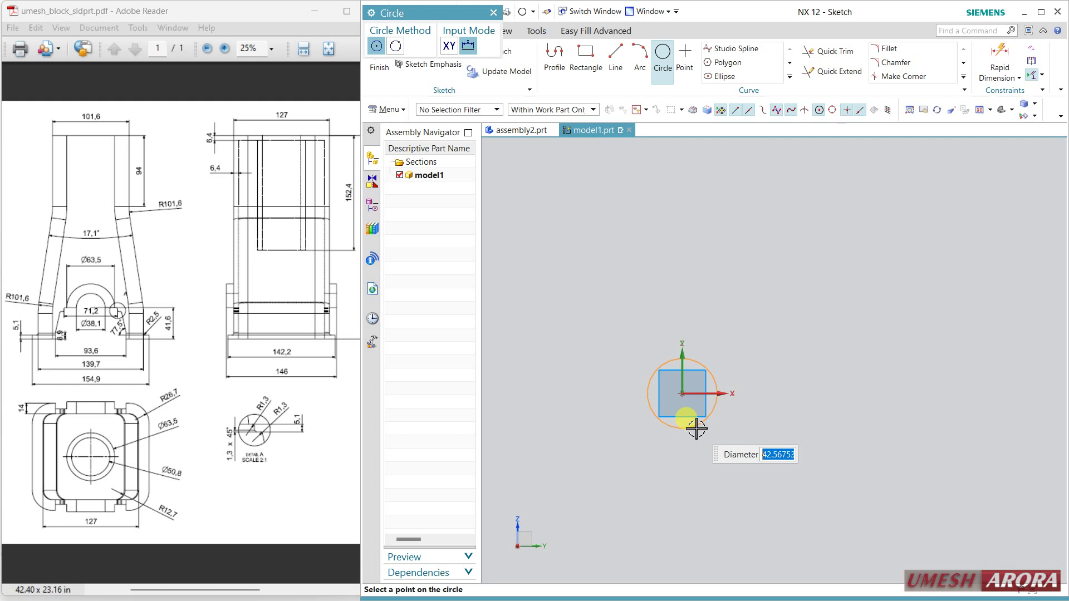
{"action": "type", "text": "63.5"}
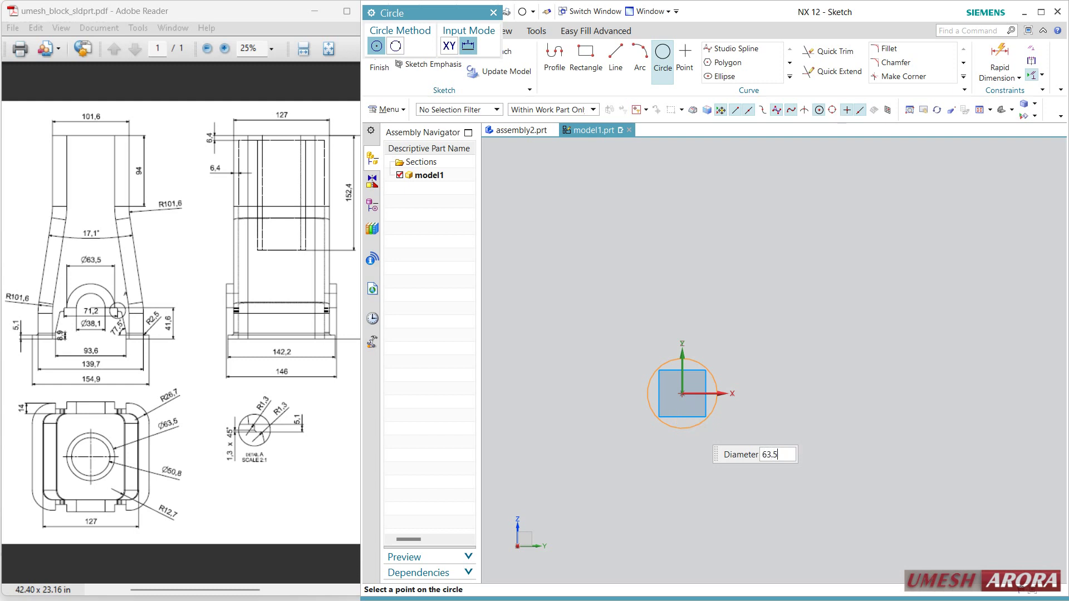
{"action": "left_click", "coordinate": [696, 429]}
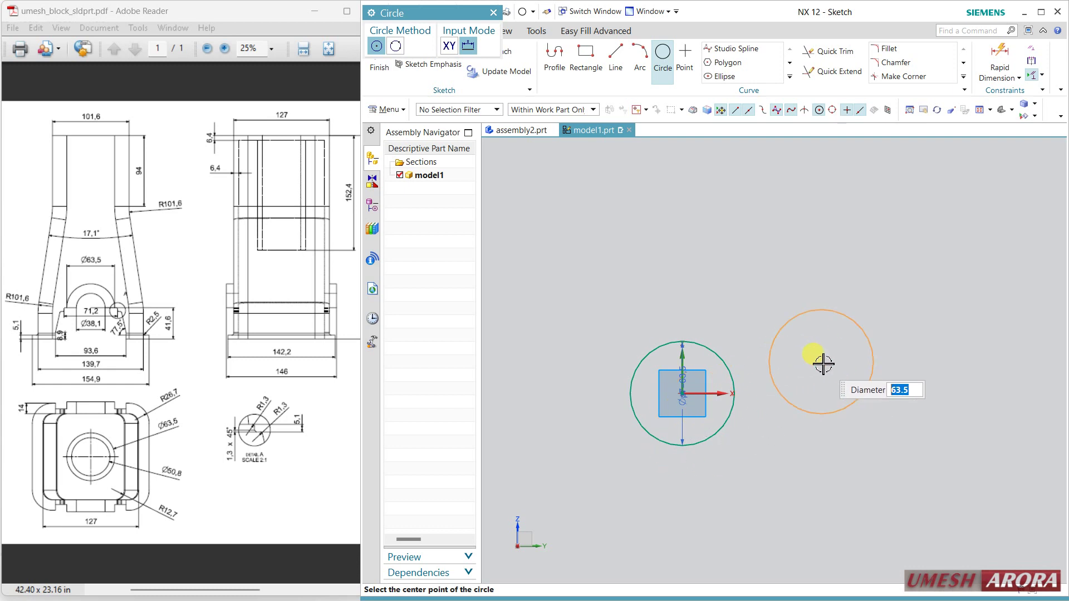
{"action": "key", "text": "Escape"}
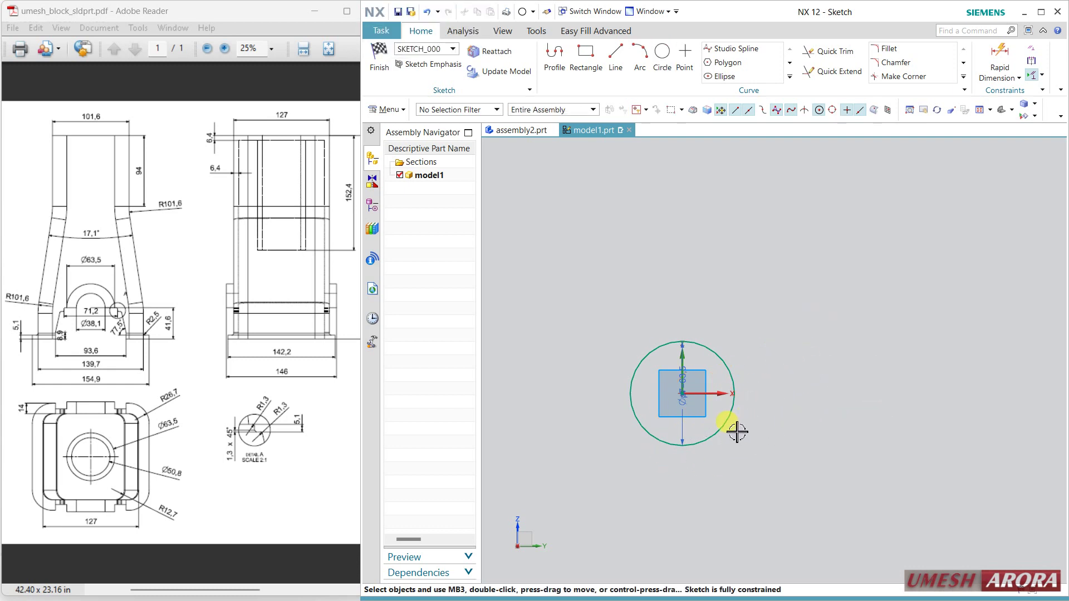
{"action": "left_click", "coordinate": [555, 61]}
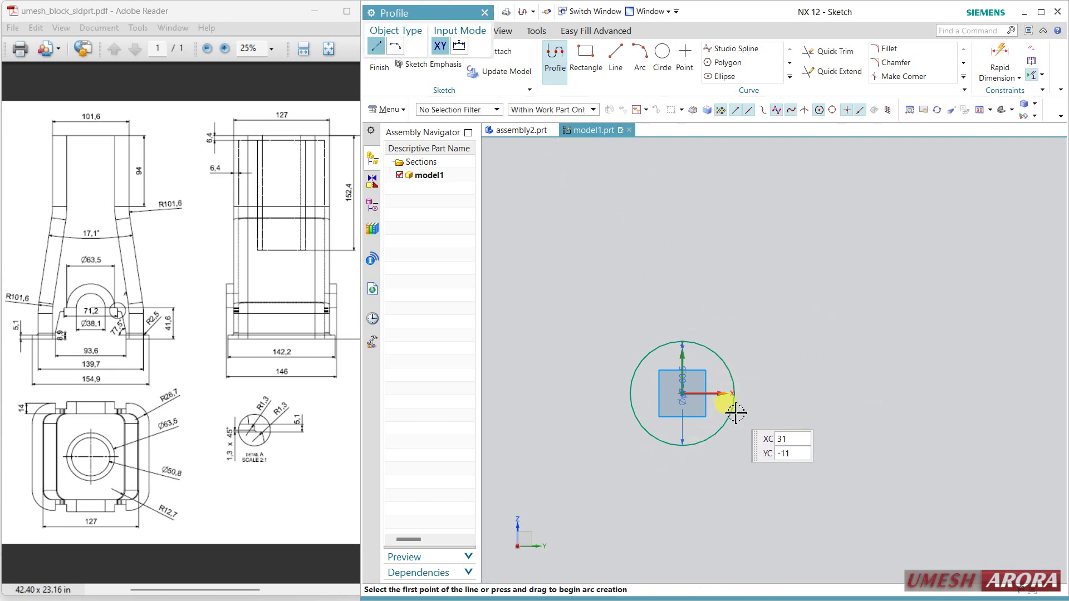
{"action": "scroll", "coordinate": [753, 380], "scroll_direction": "up", "scroll_amount": 3}
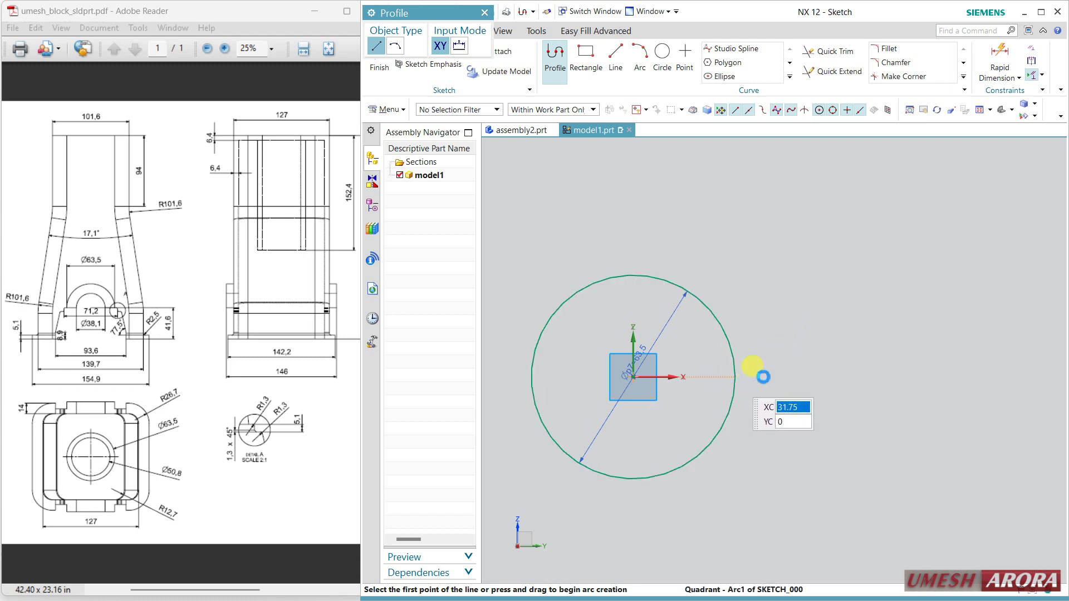
{"action": "left_click", "coordinate": [736, 381]}
{"action": "left_click", "coordinate": [812, 389]}
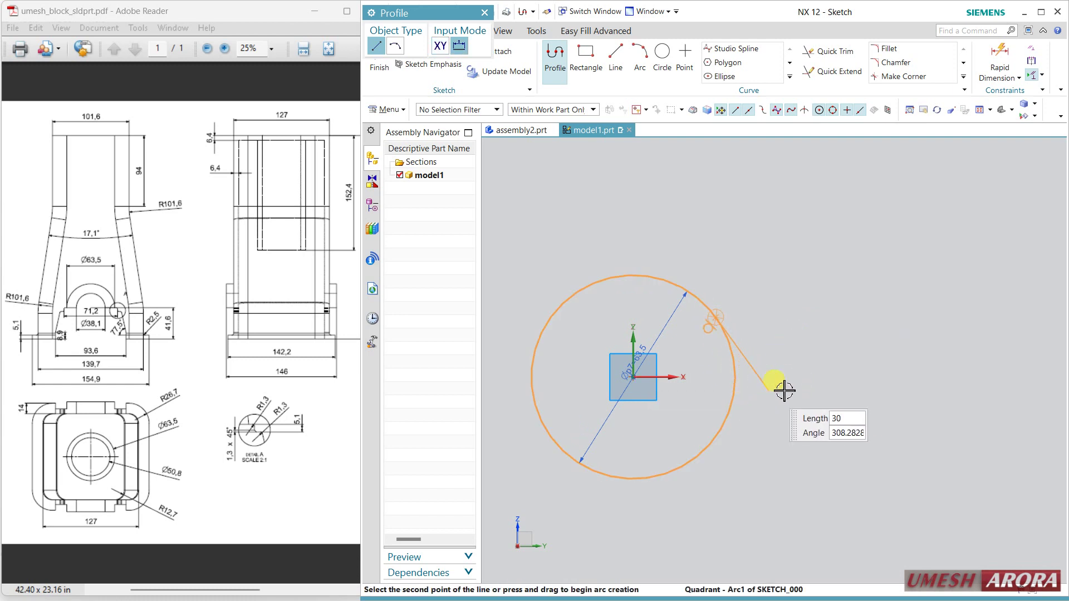
Step: Draw a horizontal line about 38 mm long from the circle's centre outward past its right side
{"action": "left_click", "coordinate": [616, 56]}
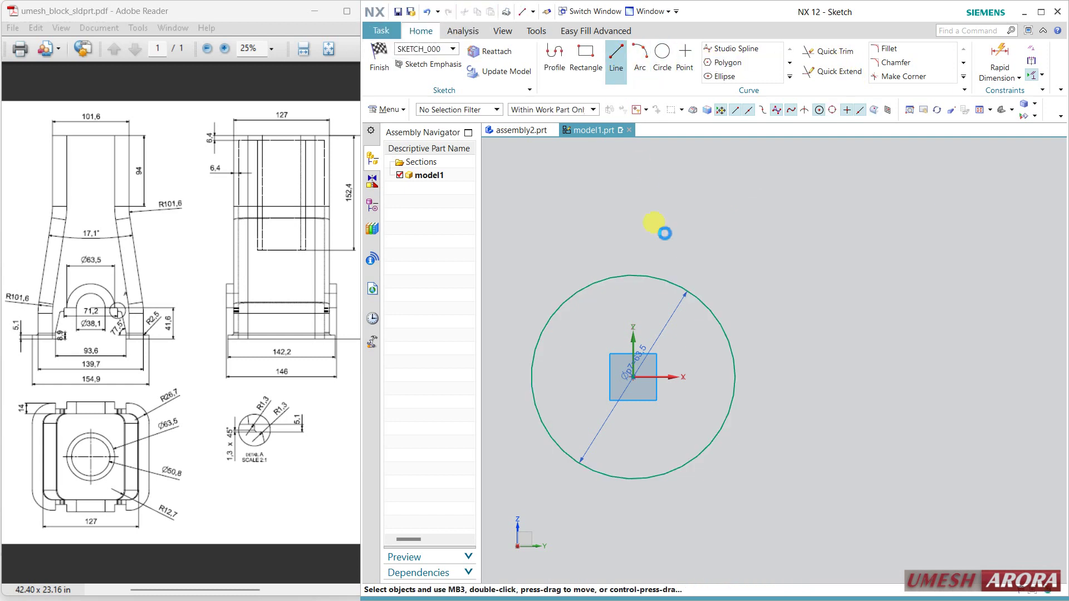
{"action": "left_click", "coordinate": [632, 378]}
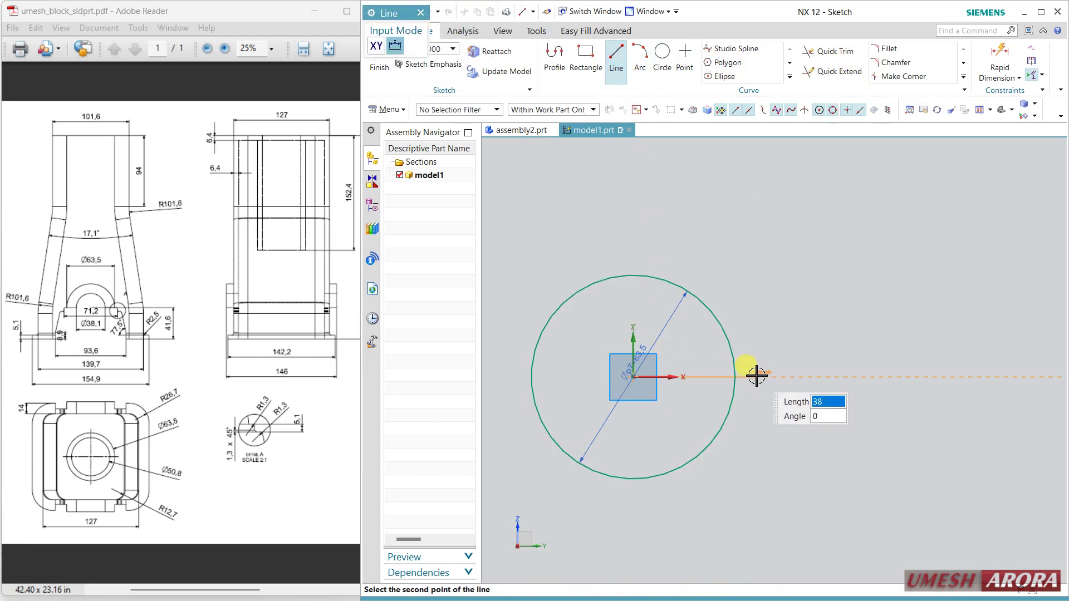
{"action": "left_click", "coordinate": [755, 374]}
Step: Sketch a connected profile from the line's outer end: about 10 mm down, 8 mm outward, and a 39 mm line slanting down at about 100°
{"action": "left_click", "coordinate": [560, 62]}
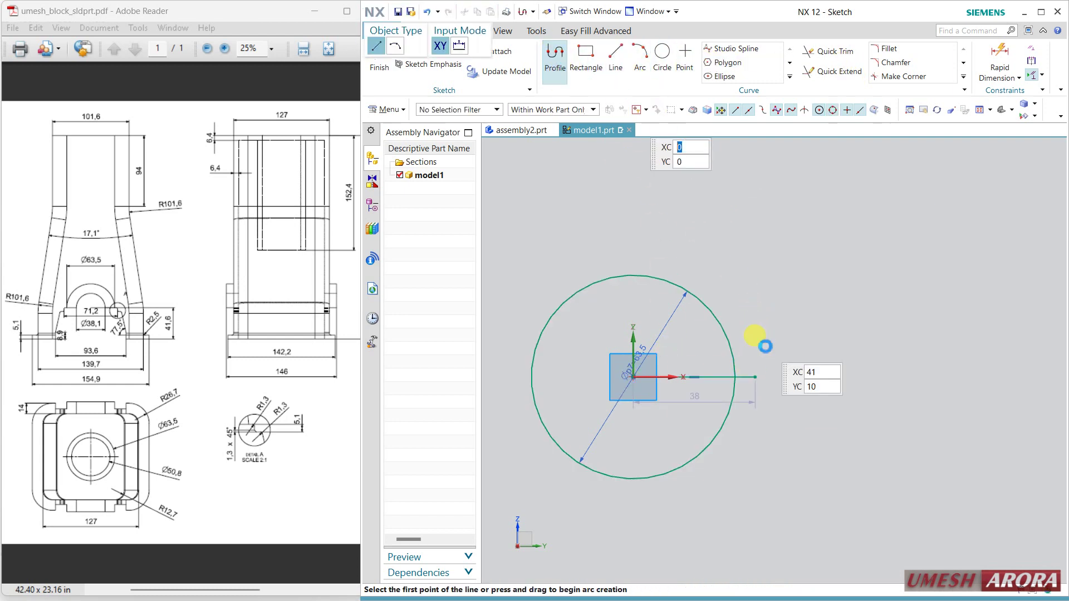
{"action": "left_click", "coordinate": [757, 383]}
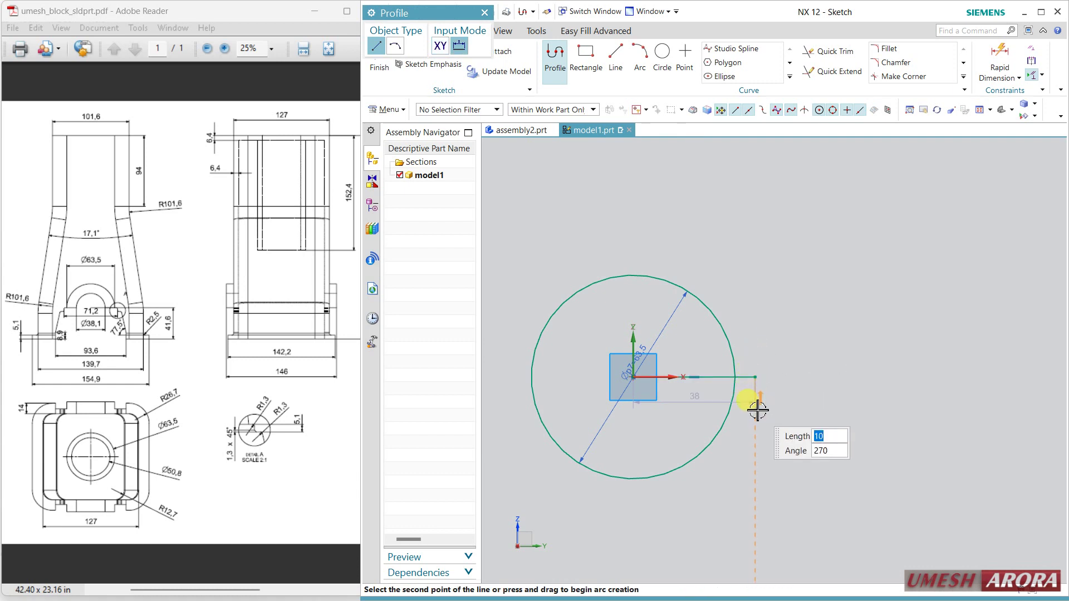
{"action": "left_click", "coordinate": [757, 410]}
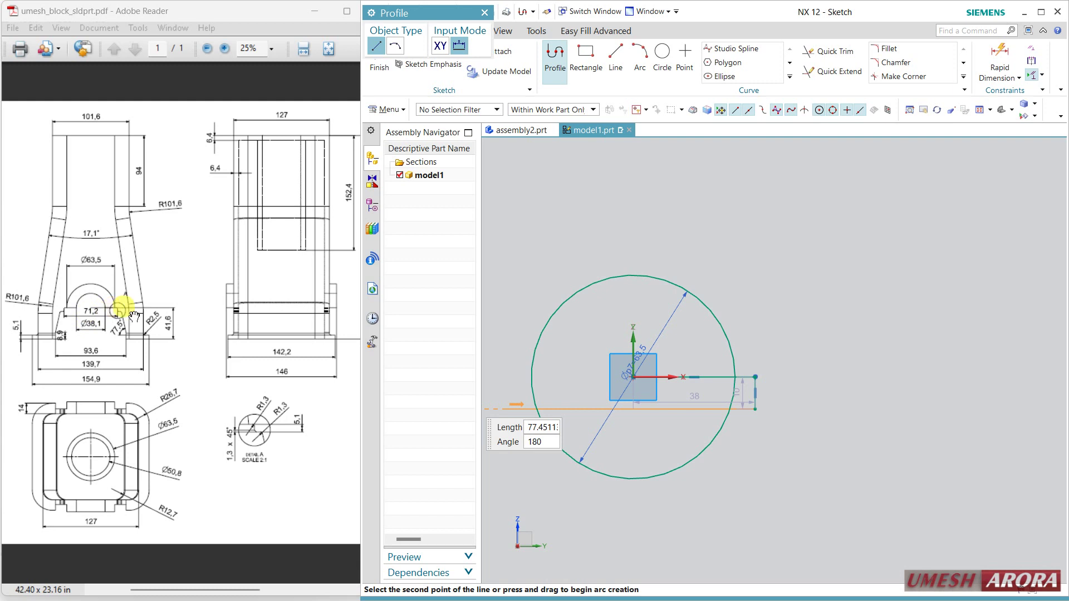
{"action": "left_click", "coordinate": [782, 411]}
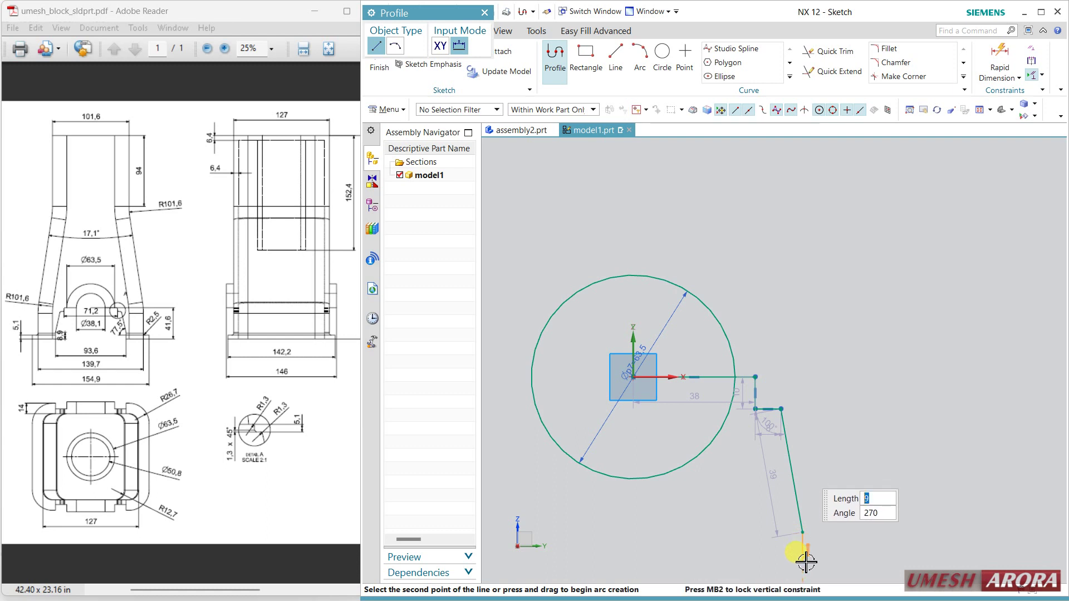
Step: Draw a vertical line about 9 mm down from the slanted line's lower end and delete it
{"action": "key", "text": "Return"}
{"action": "left_click", "coordinate": [835, 560]}
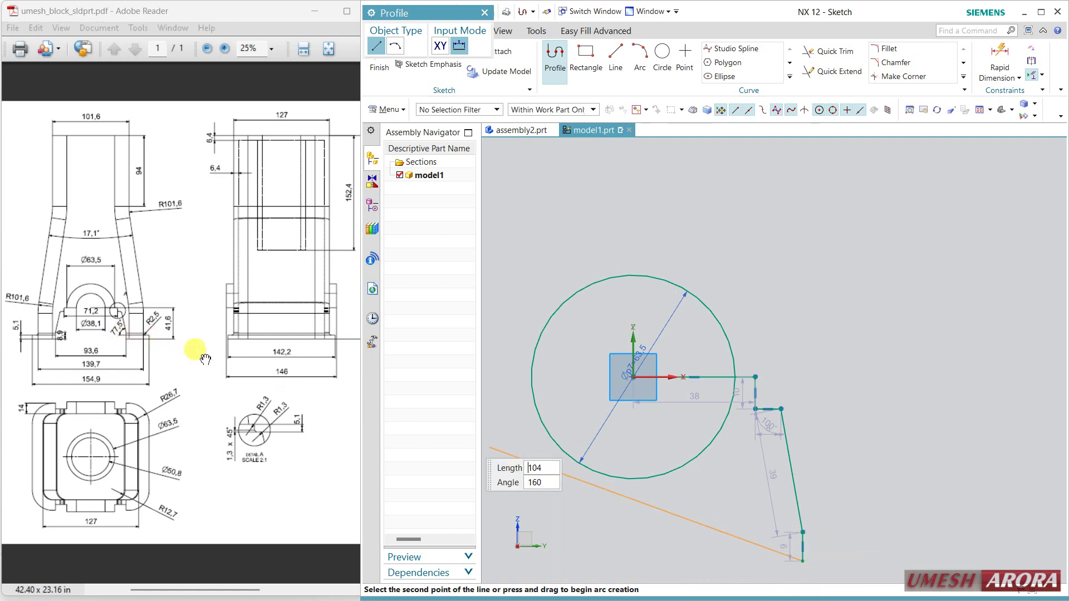
{"action": "key", "text": "Escape"}
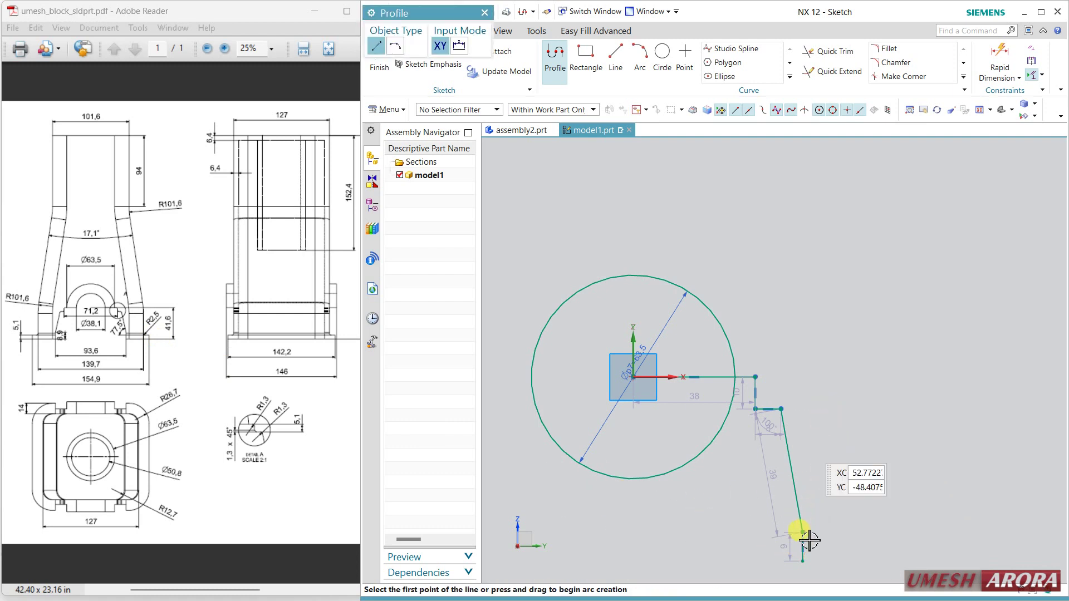
{"action": "key", "text": "Escape"}
{"action": "left_click", "coordinate": [803, 543]}
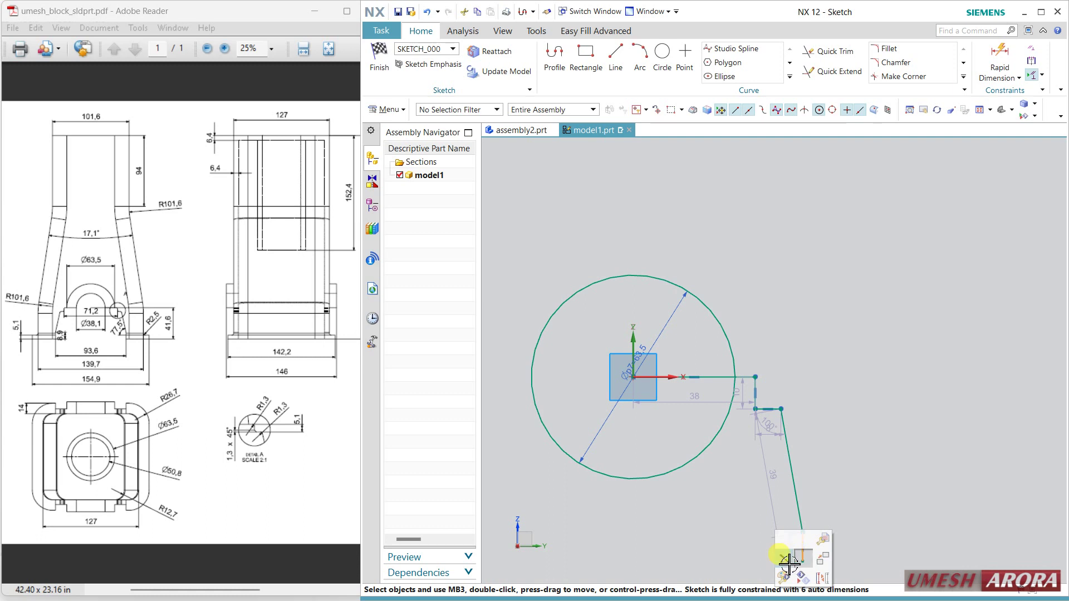
{"action": "left_click", "coordinate": [789, 562]}
Step: Continue the profile from the slanted line's lower end: about 11 mm outward, 59 mm up, and a 64 mm line slanting inward
{"action": "left_click", "coordinate": [554, 53]}
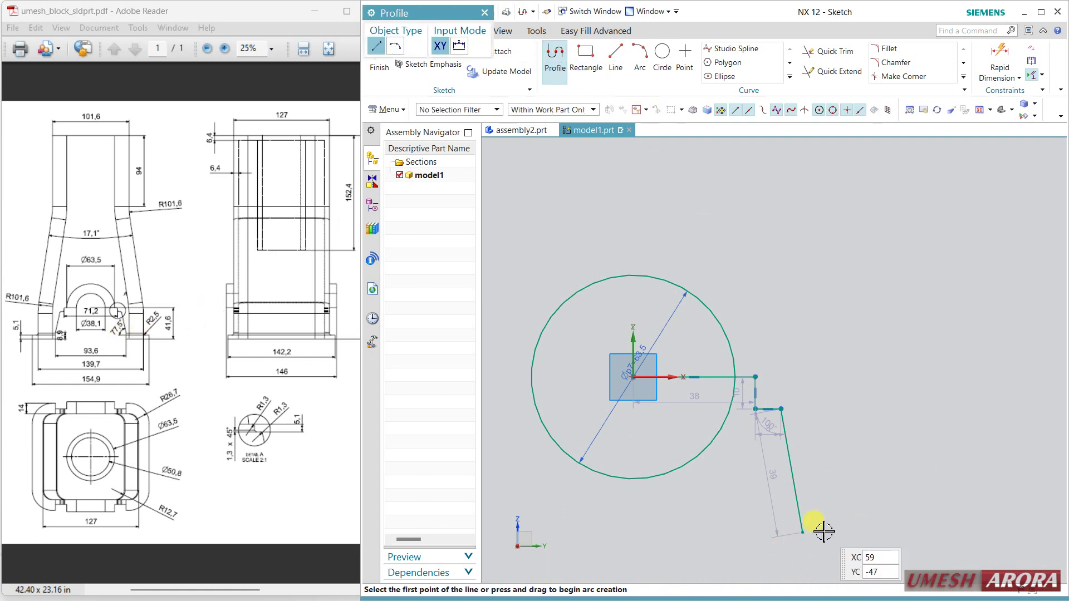
{"action": "left_click", "coordinate": [803, 533]}
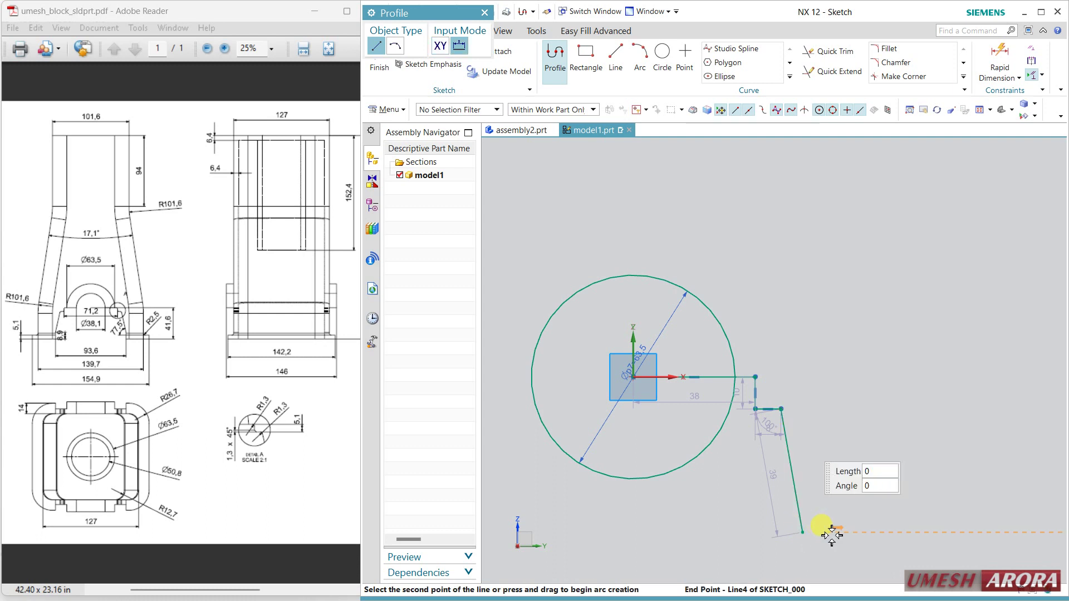
{"action": "left_click", "coordinate": [843, 472]}
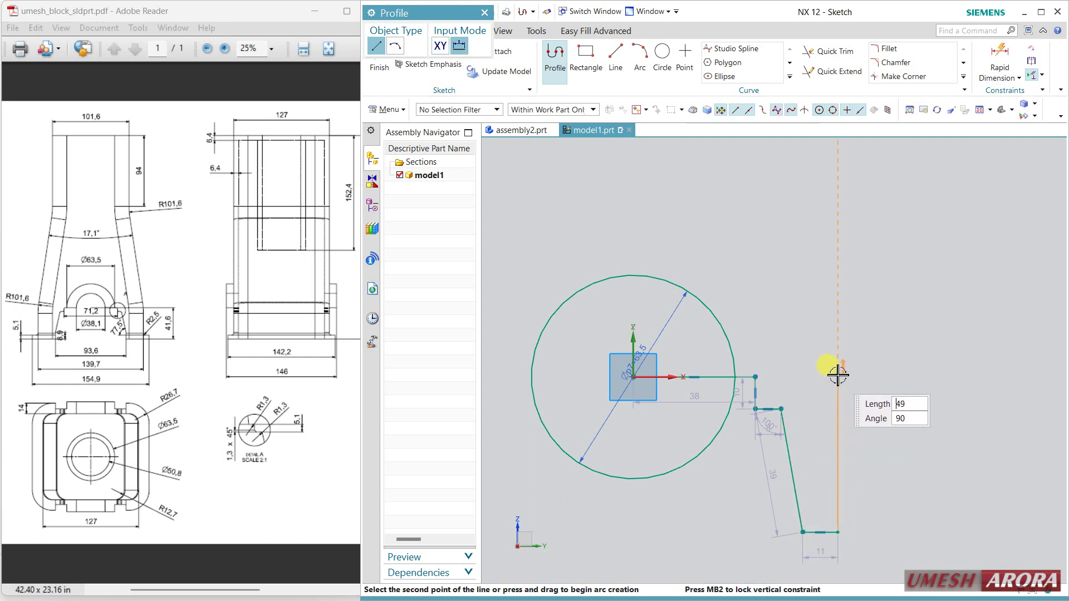
{"action": "left_click", "coordinate": [837, 344]}
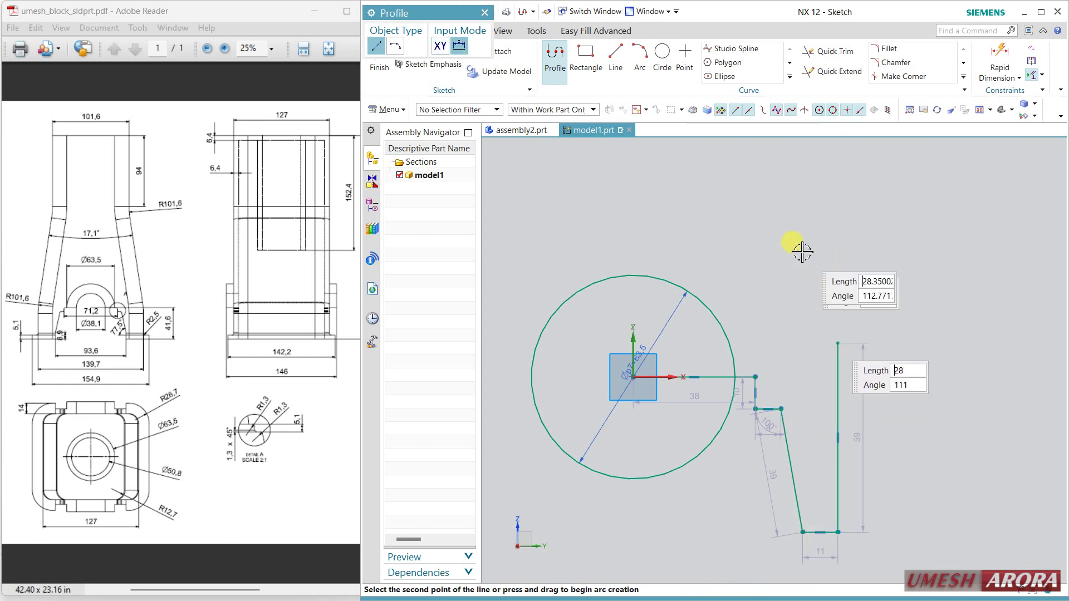
{"action": "left_click", "coordinate": [754, 159]}
Step: Complete the outline with a vertical line about 116 mm up and a horizontal top line inward, constraining its free end to the sketch's vertical axis
{"action": "scroll", "coordinate": [768, 253], "scroll_direction": "down", "scroll_amount": 3}
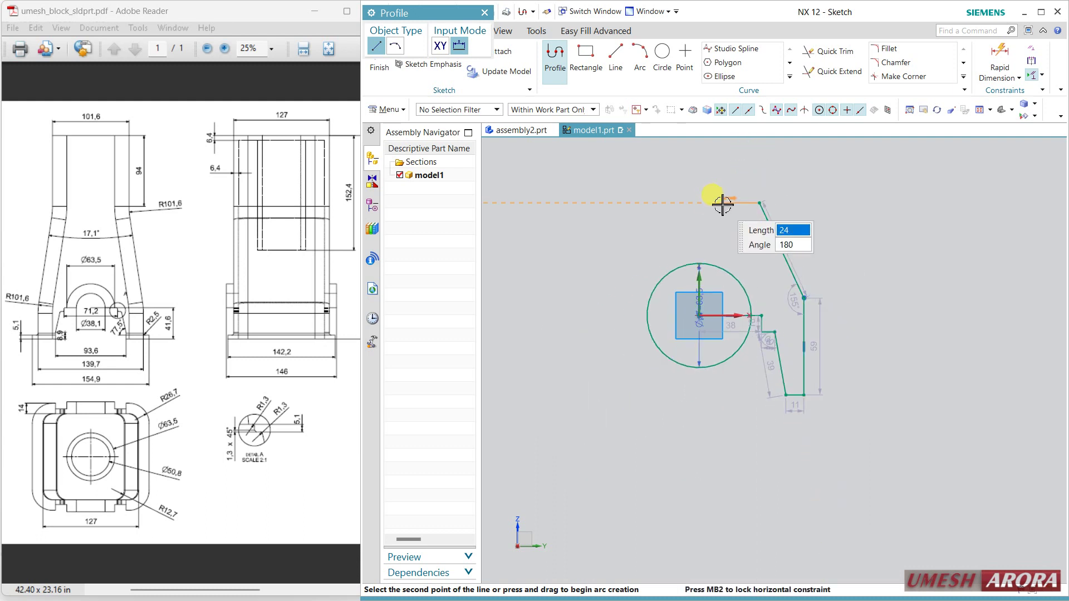
{"action": "middle_click_drag", "start_coordinate": [723, 205], "coordinate": [724, 360], "text": "shift"}
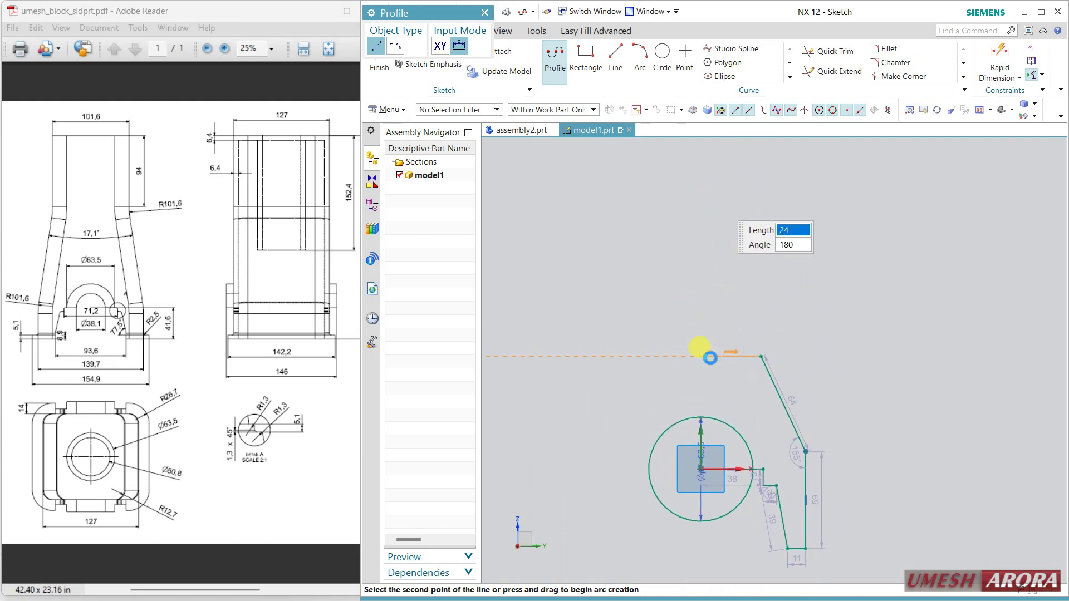
{"action": "left_click", "coordinate": [761, 166]}
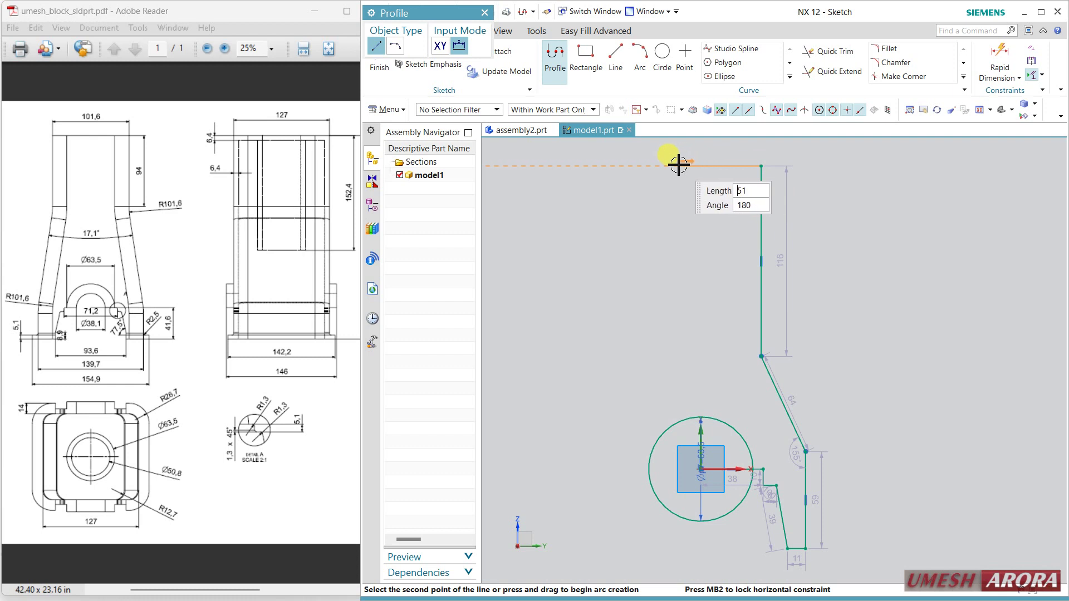
{"action": "left_click", "coordinate": [687, 165]}
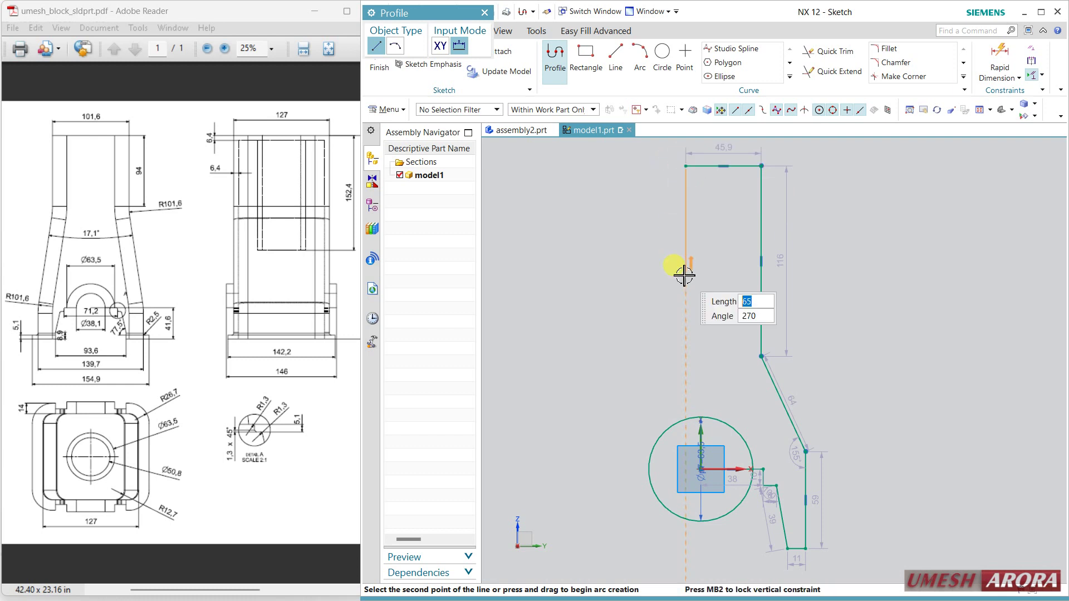
{"action": "key", "text": "Escape"}
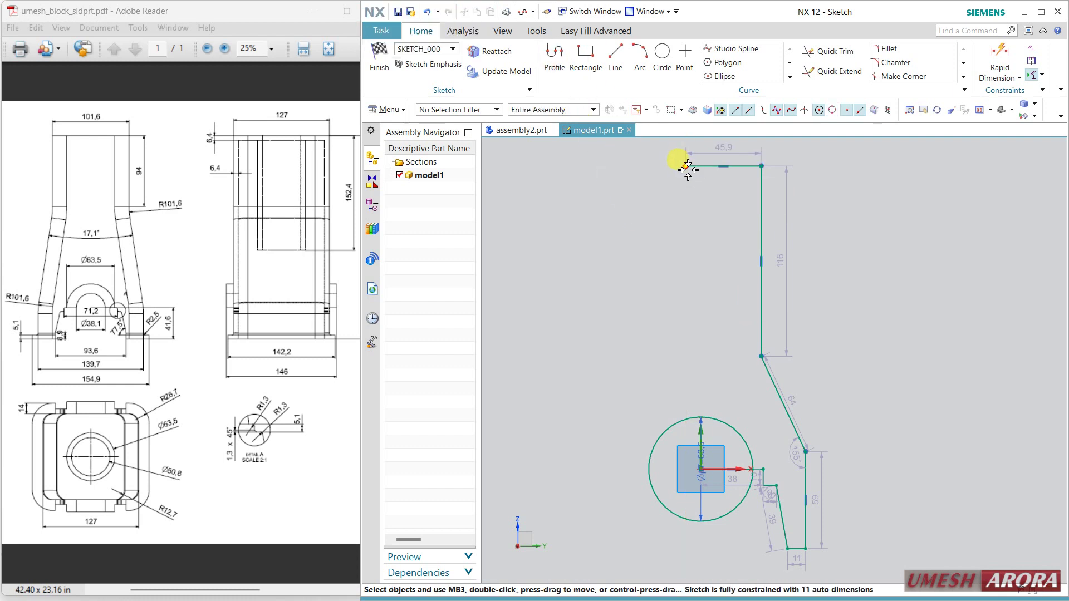
{"action": "left_click", "coordinate": [701, 433]}
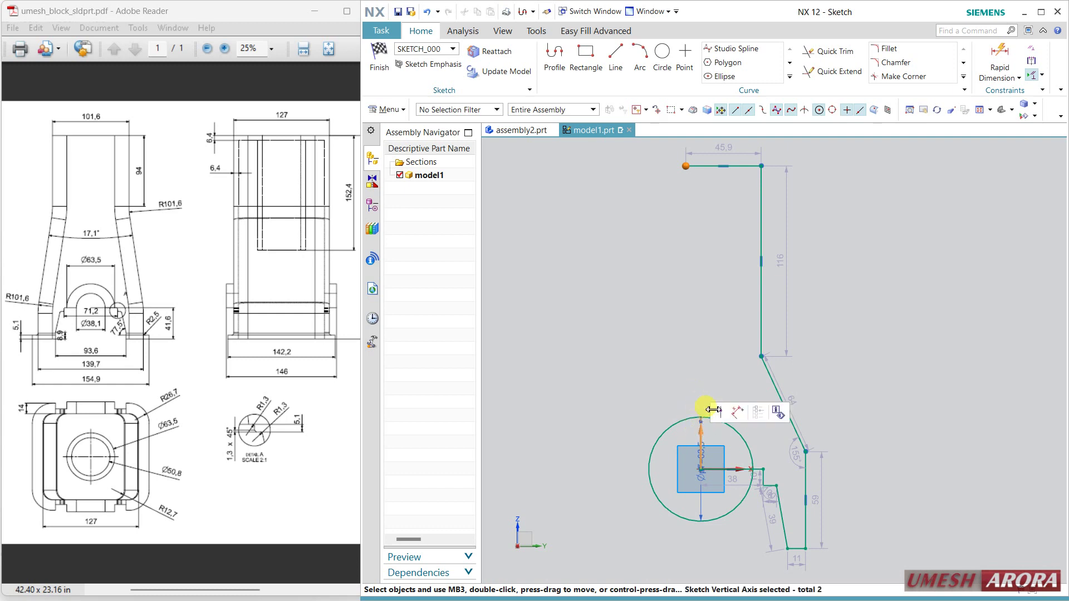
{"action": "left_click", "coordinate": [716, 413]}
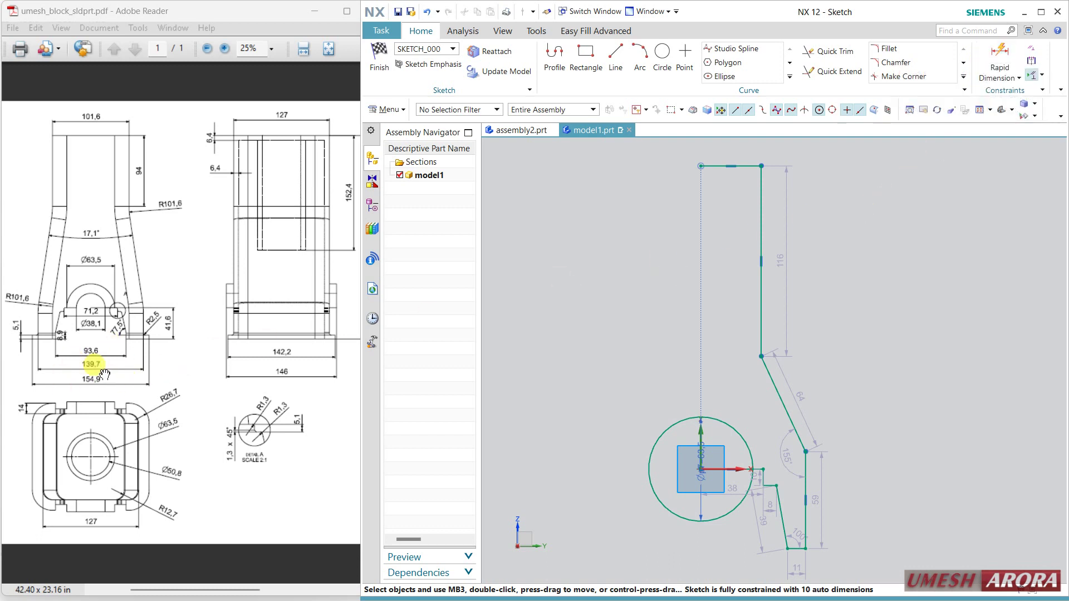
Step: Set the horizontal distance from the sketch origin to the short vertical step line to 71.2/2 mm
{"action": "scroll", "coordinate": [90, 368], "scroll_direction": "up", "scroll_amount": 1, "text": "ctrl"}
{"action": "left_click_drag", "start_coordinate": [102, 362], "coordinate": [165, 343]}
{"action": "middle_click_drag", "start_coordinate": [632, 389], "coordinate": [600, 299], "text": "shift"}
{"action": "scroll", "coordinate": [688, 413], "scroll_direction": "up", "scroll_amount": 1}
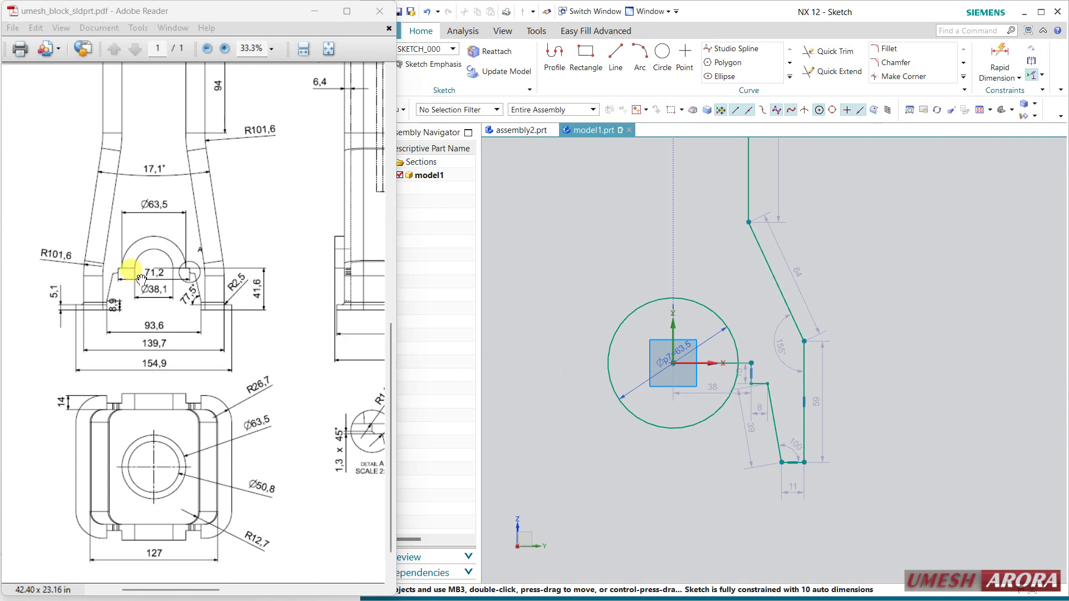
{"action": "double_click", "coordinate": [714, 388]}
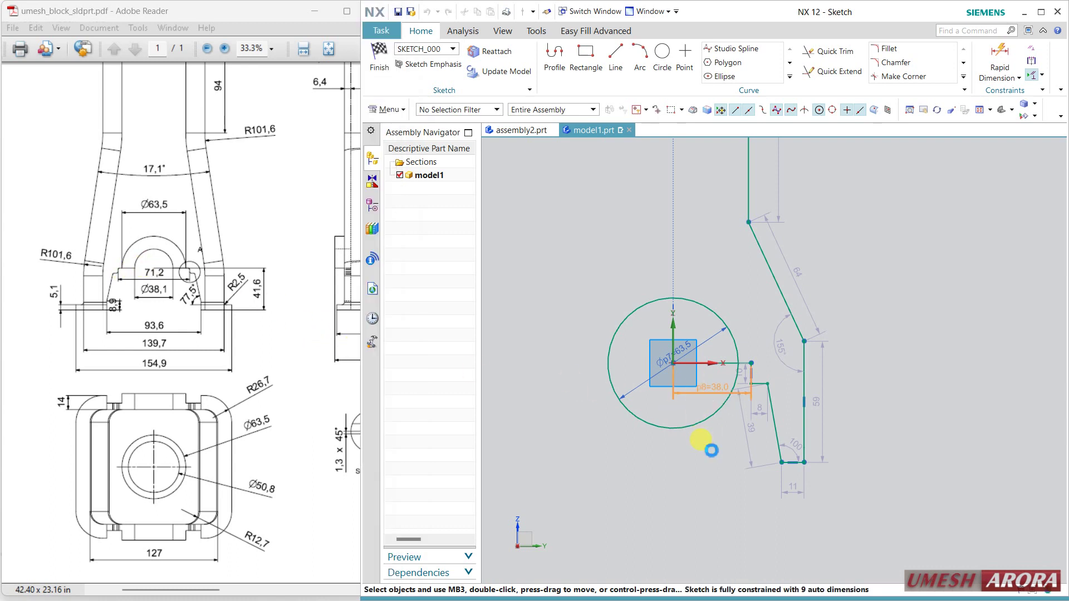
{"action": "type", "text": "71.2/2"}
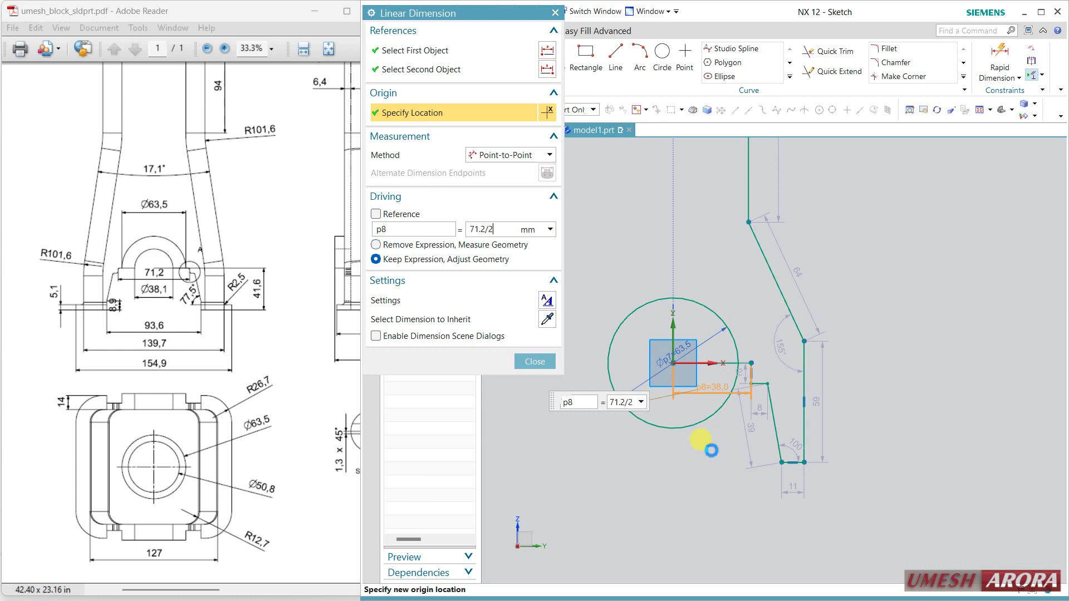
{"action": "key", "text": "Return"}
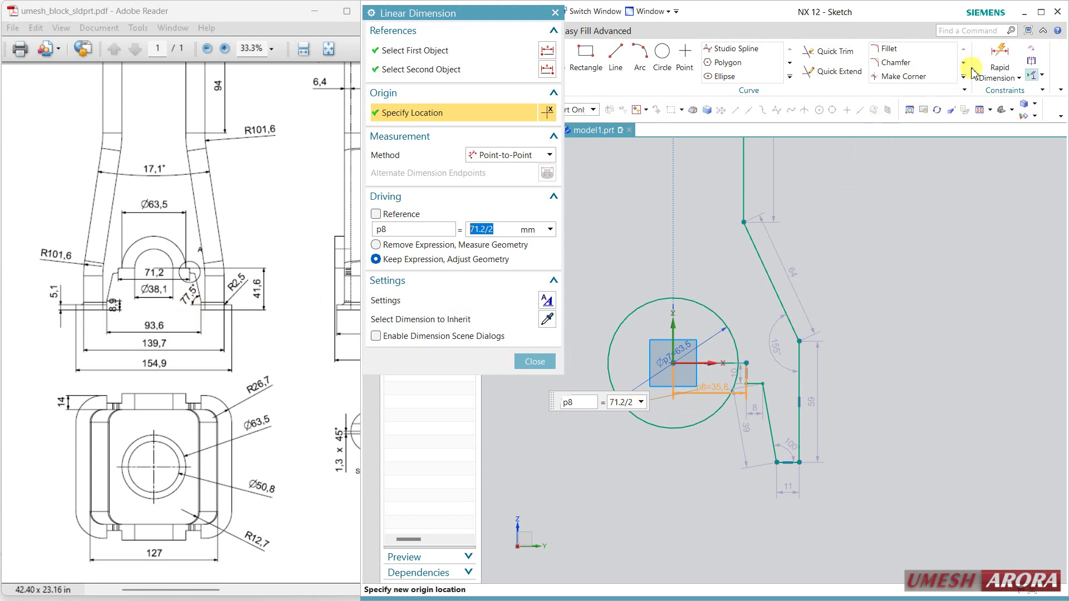
{"action": "left_click", "coordinate": [534, 362]}
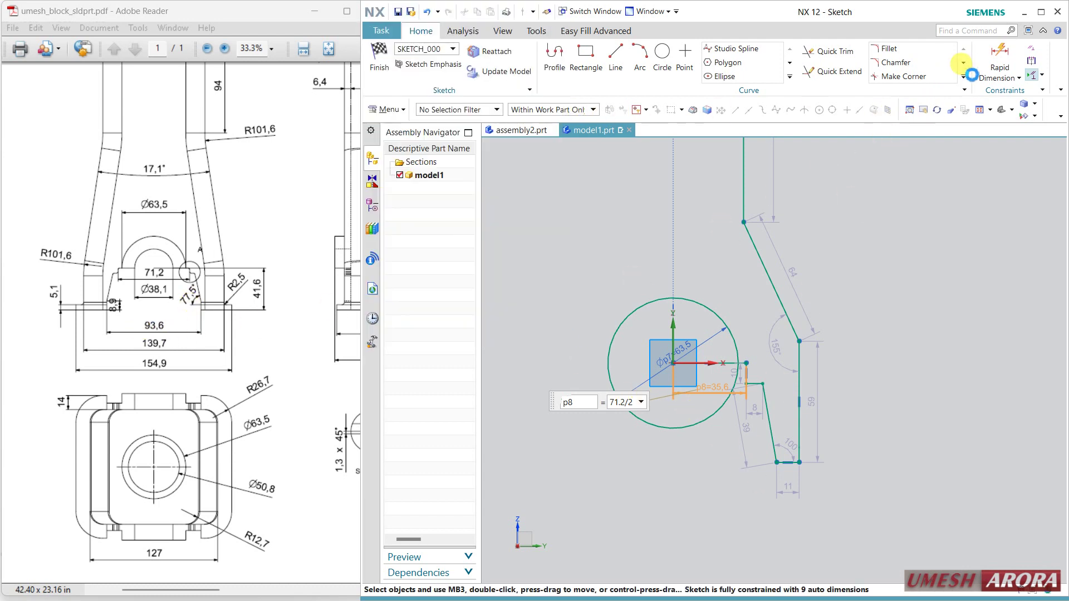
Step: Dimension the horizontal distance from the vertical axis to the inner slanted line's lower end as 93.6/2 mm
{"action": "left_click", "coordinate": [973, 74]}
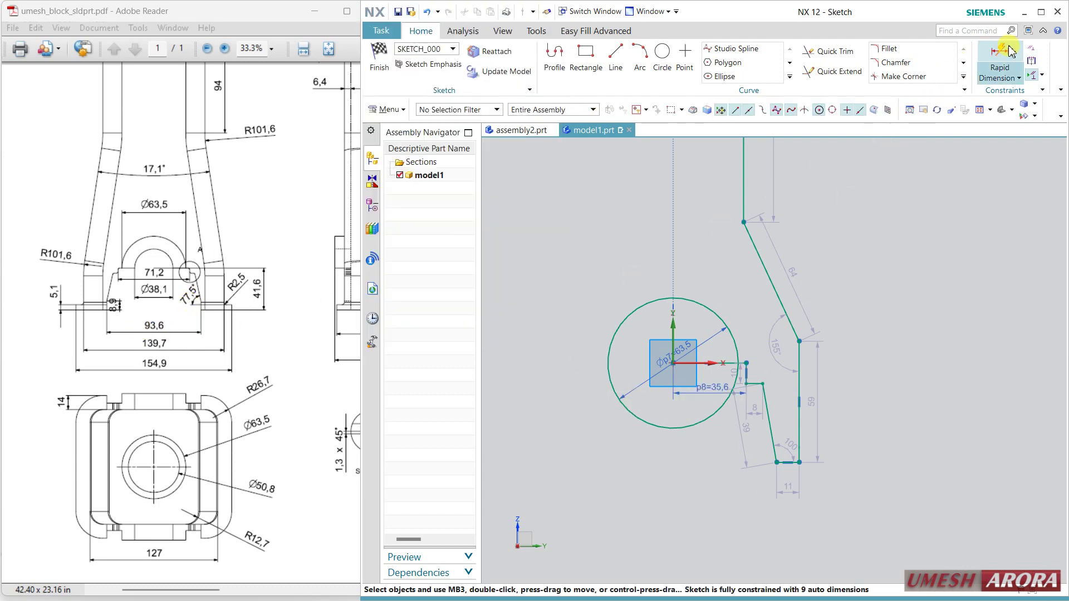
{"action": "left_click", "coordinate": [673, 329]}
{"action": "left_click", "coordinate": [770, 447]}
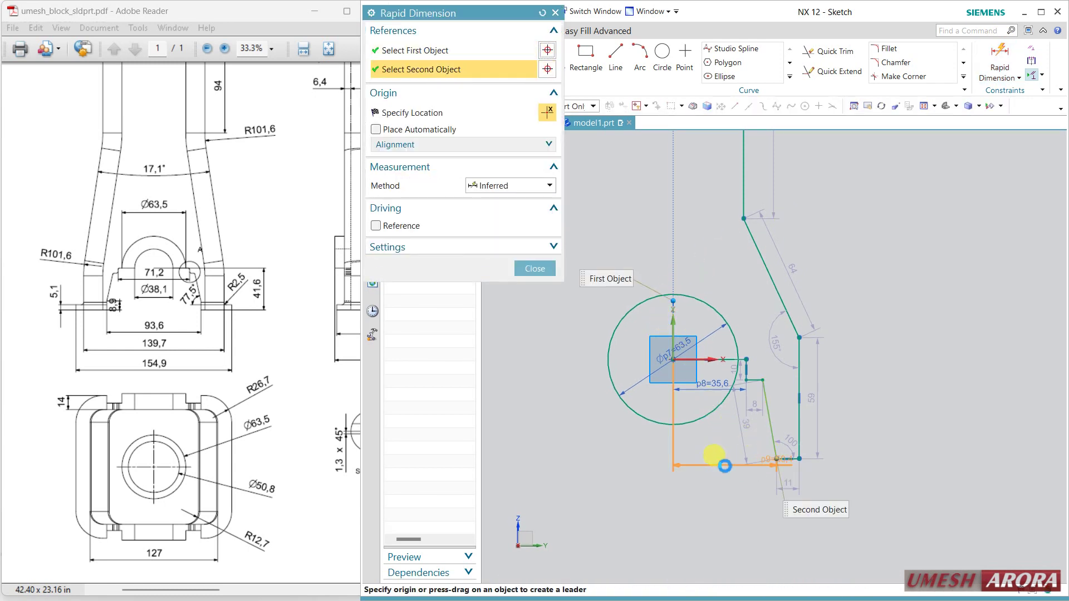
{"action": "left_click", "coordinate": [717, 453]}
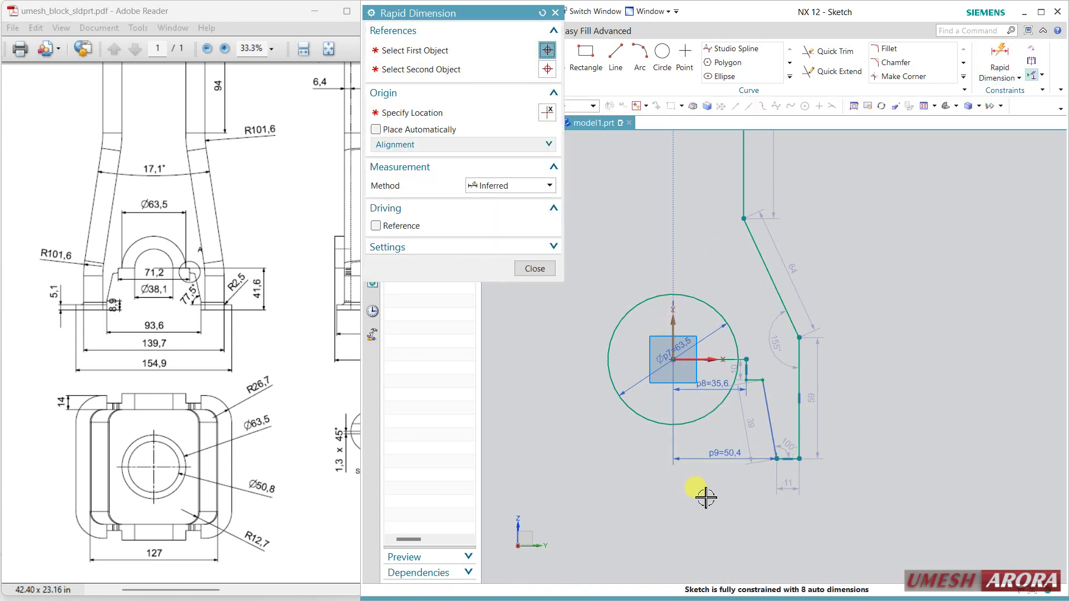
{"action": "type", "text": "93,"}
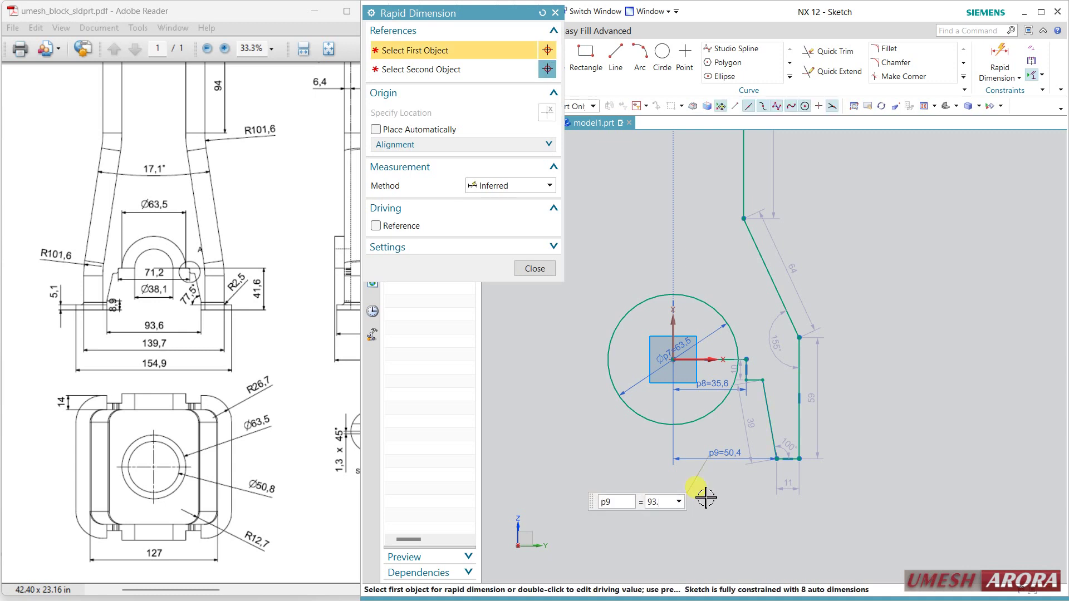
{"action": "type", "text": "6/2"}
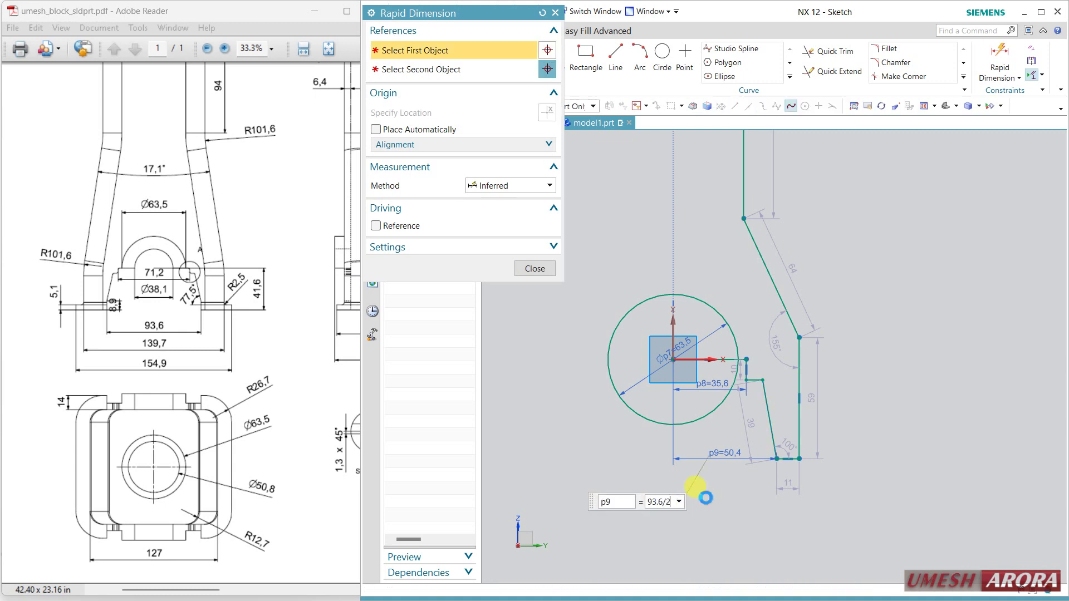
{"action": "key", "text": "Return"}
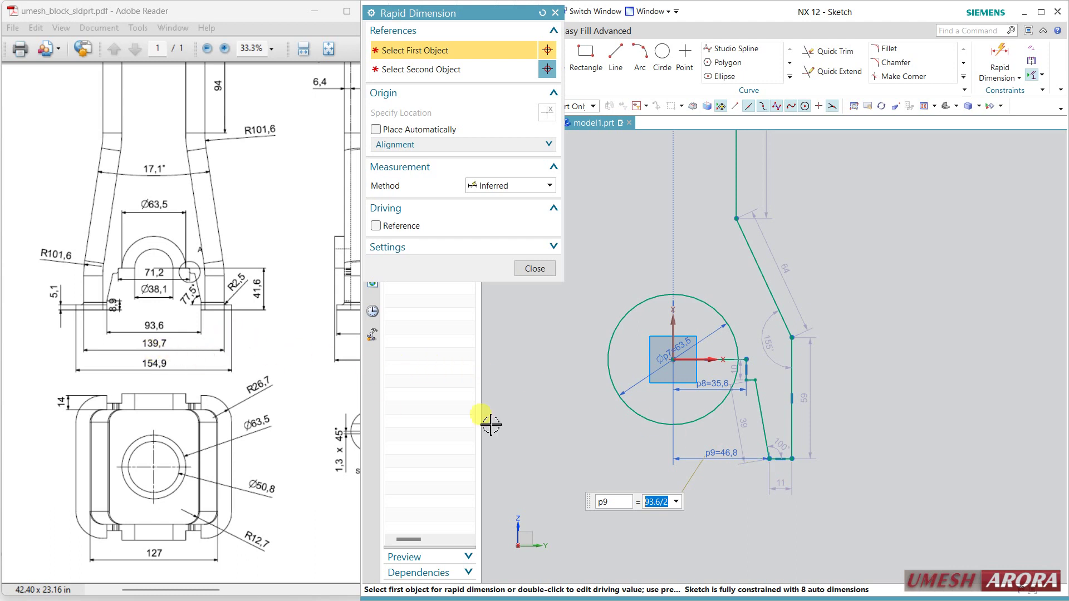
Step: Dimension the horizontal distance from the vertical axis to the outer vertical line's lower end as 139.7/2 mm
{"action": "left_click", "coordinate": [675, 319]}
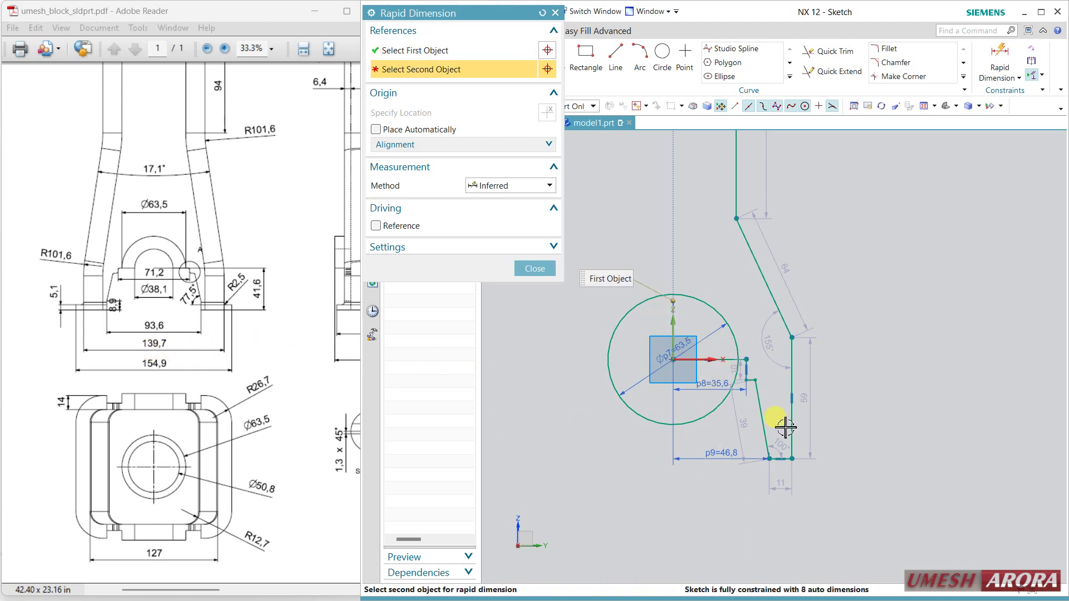
{"action": "left_click", "coordinate": [792, 460]}
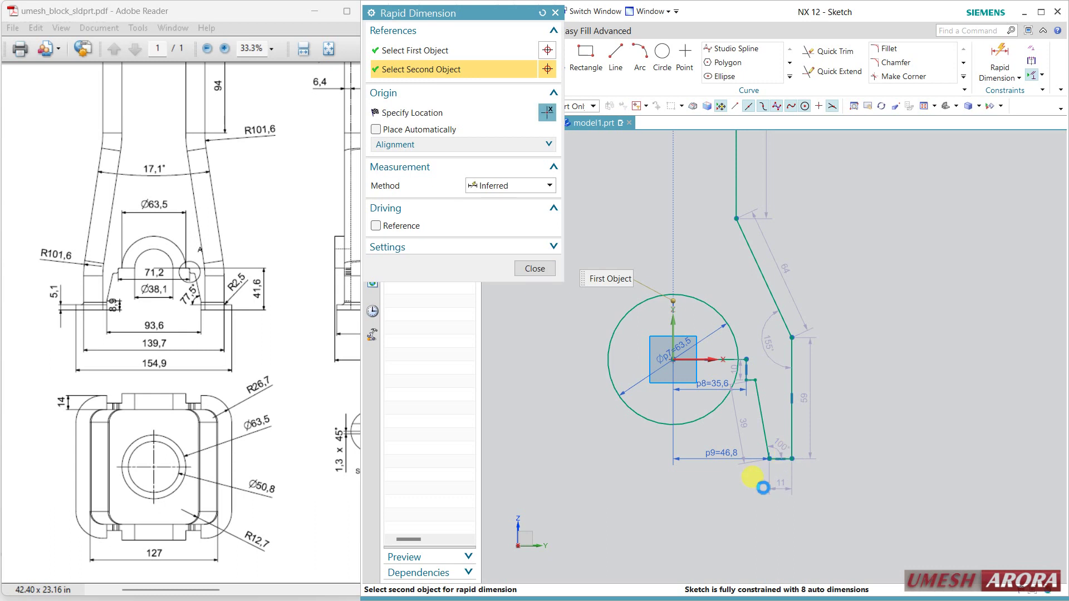
{"action": "left_click", "coordinate": [701, 488]}
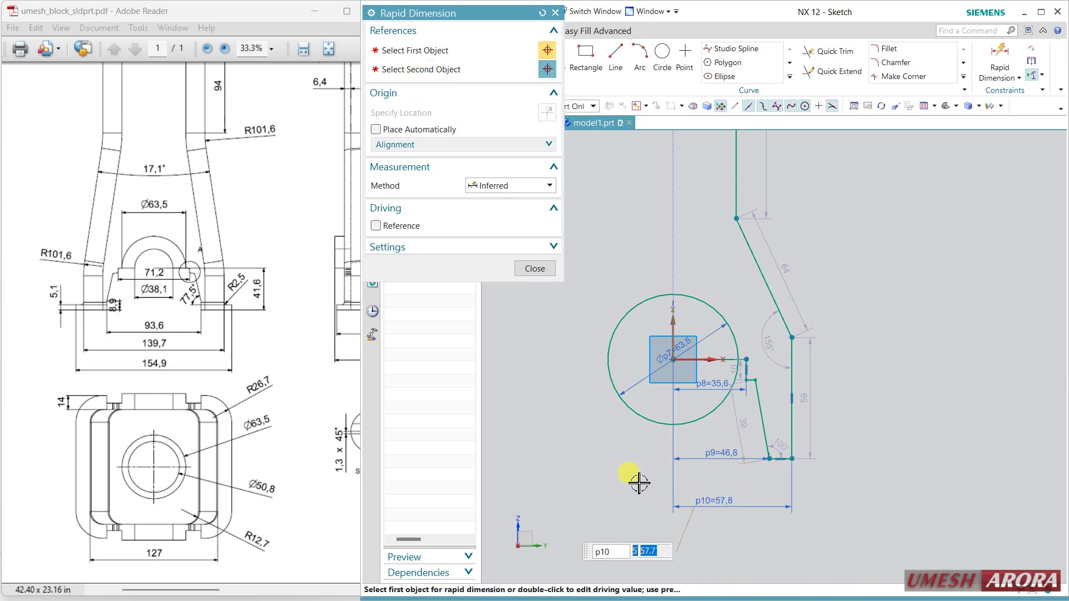
{"action": "type", "text": "139"}
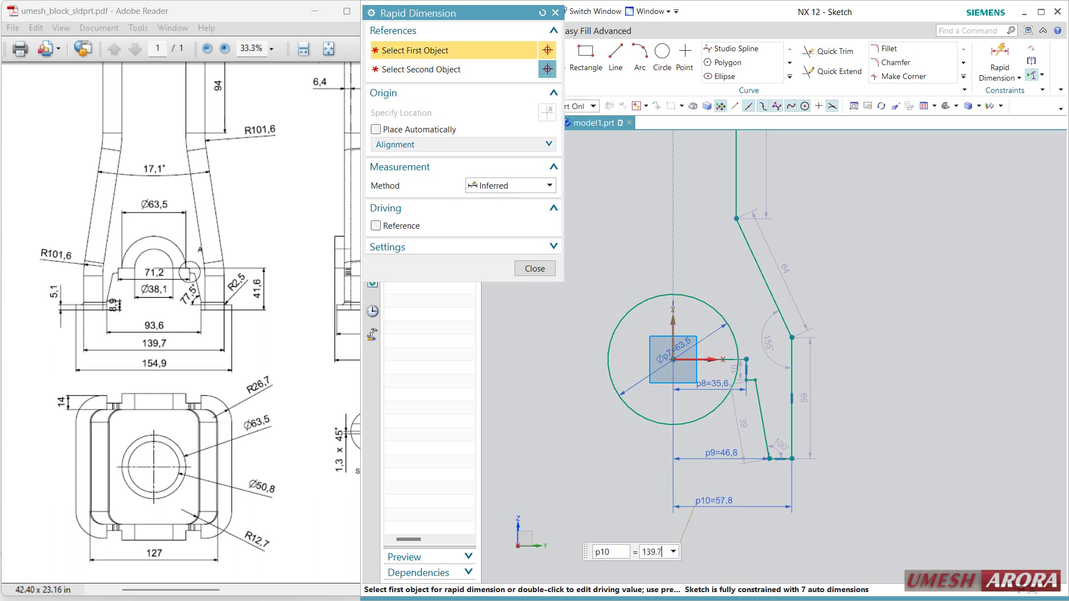
{"action": "key", "text": "Return"}
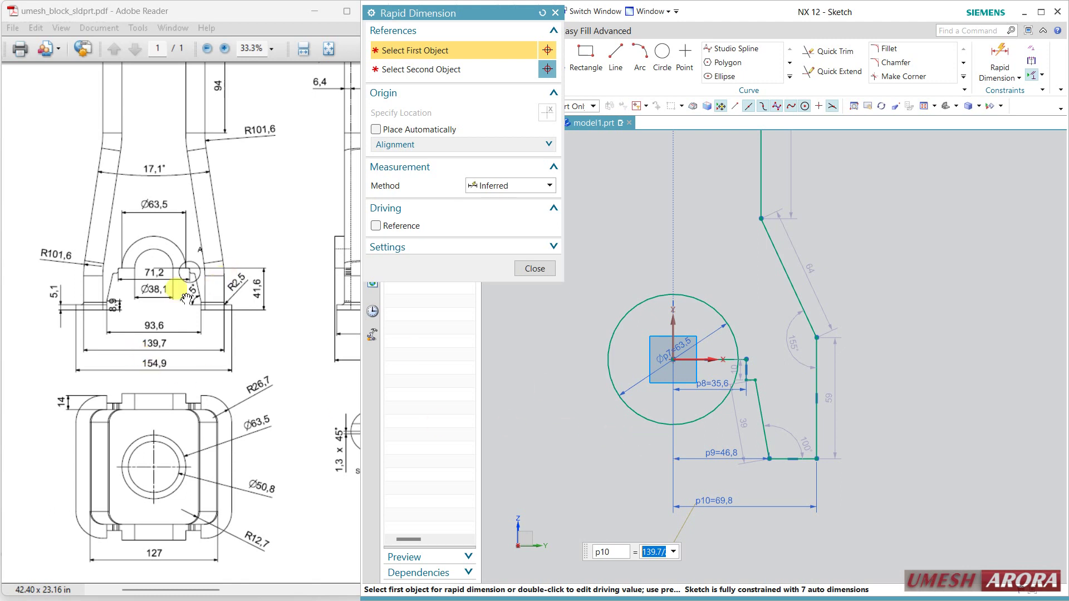
Step: Dimension the angle between the bottom line and the inner slanted line as 77.5°
{"action": "left_click", "coordinate": [770, 454]}
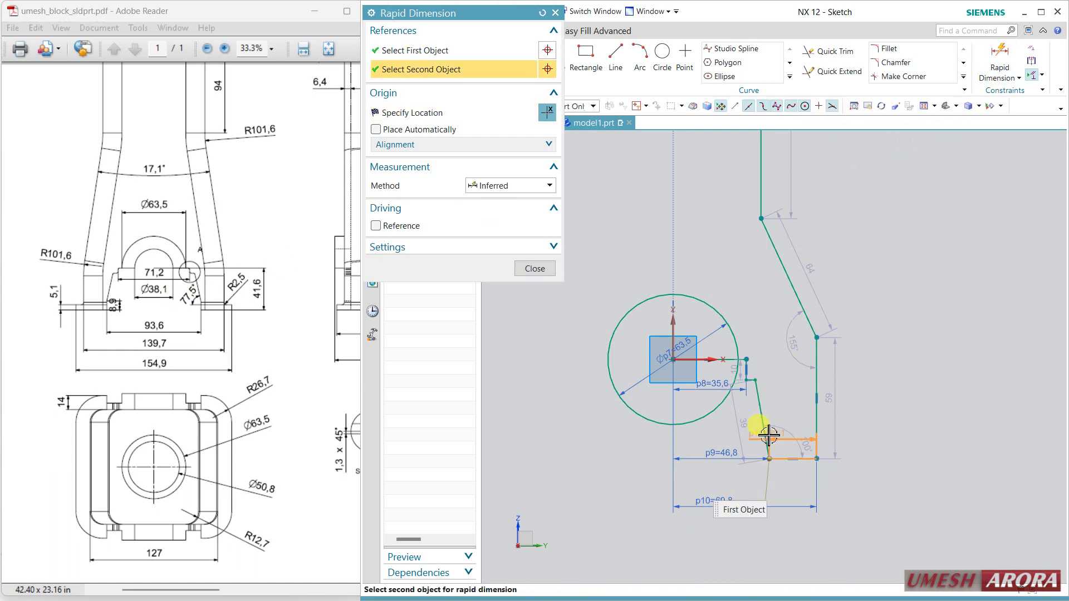
{"action": "left_click", "coordinate": [762, 433]}
{"action": "left_click", "coordinate": [687, 439]}
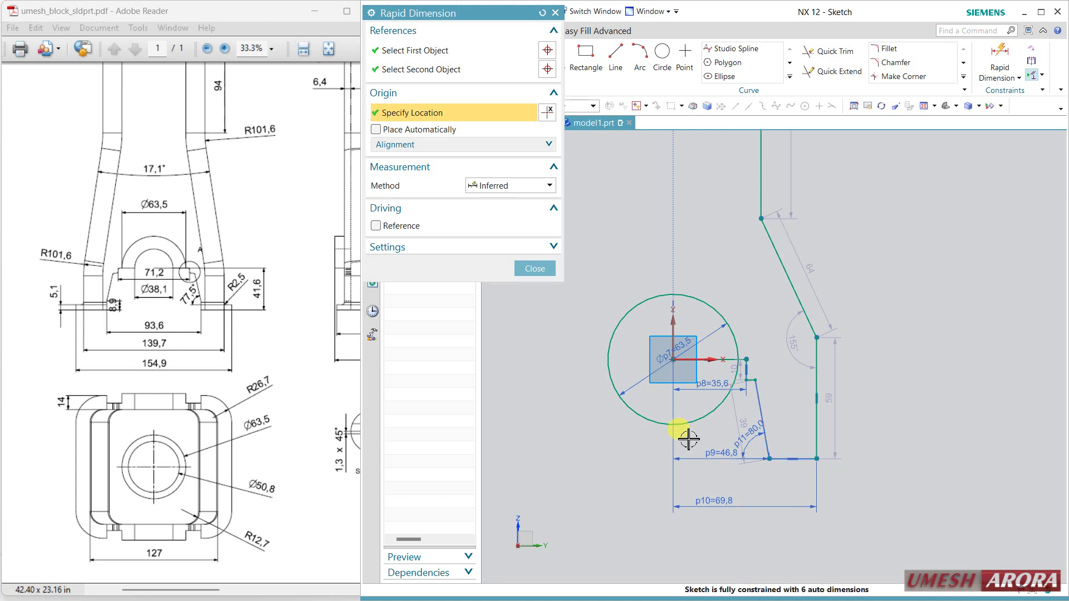
{"action": "type", "text": "77"}
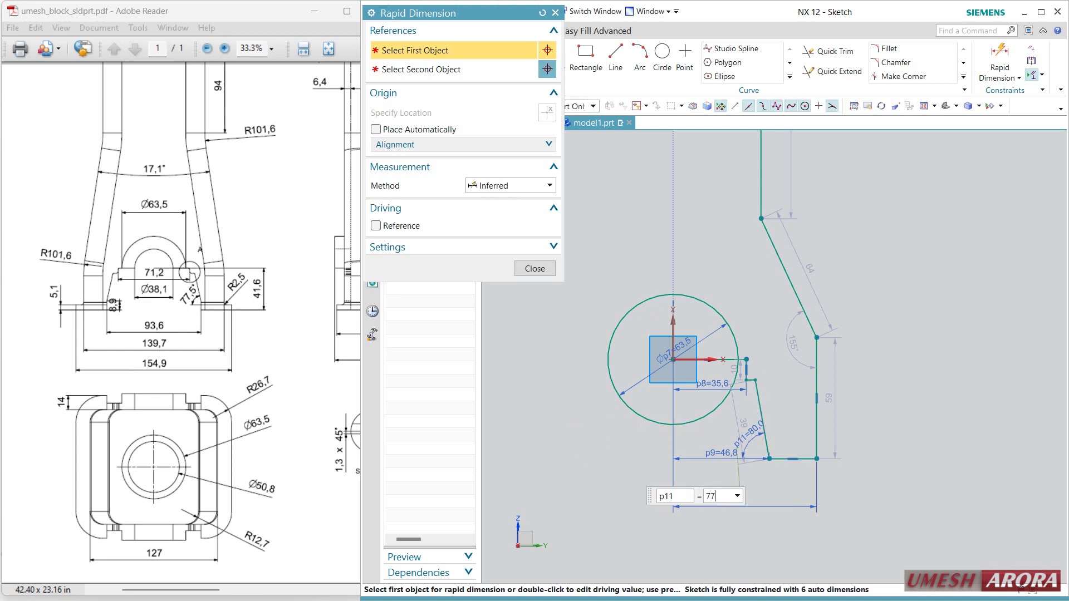
{"action": "type", "text": ".5"}
{"action": "key", "text": "Return"}
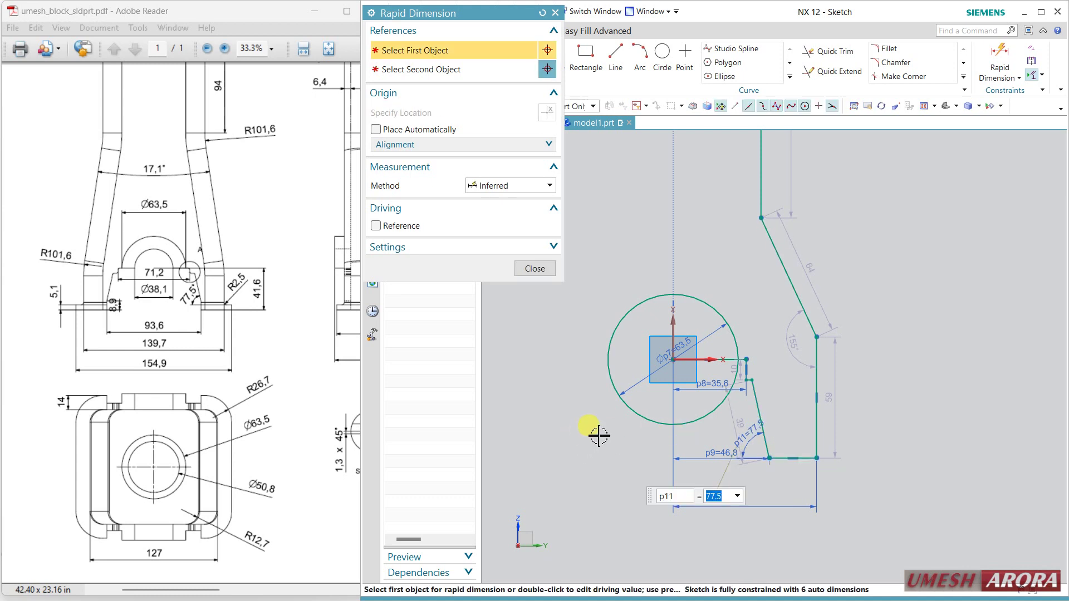
Step: Following detail A of the drawing, turn the short vertical step's automatic length dimension into a driving 5.1 mm dimension
{"action": "mouse_move", "coordinate": [316, 389]}
{"action": "left_mouse_down"}
{"action": "mouse_move", "coordinate": [282, 374]}
{"action": "mouse_move", "coordinate": [241, 384]}
{"action": "left_mouse_up"}
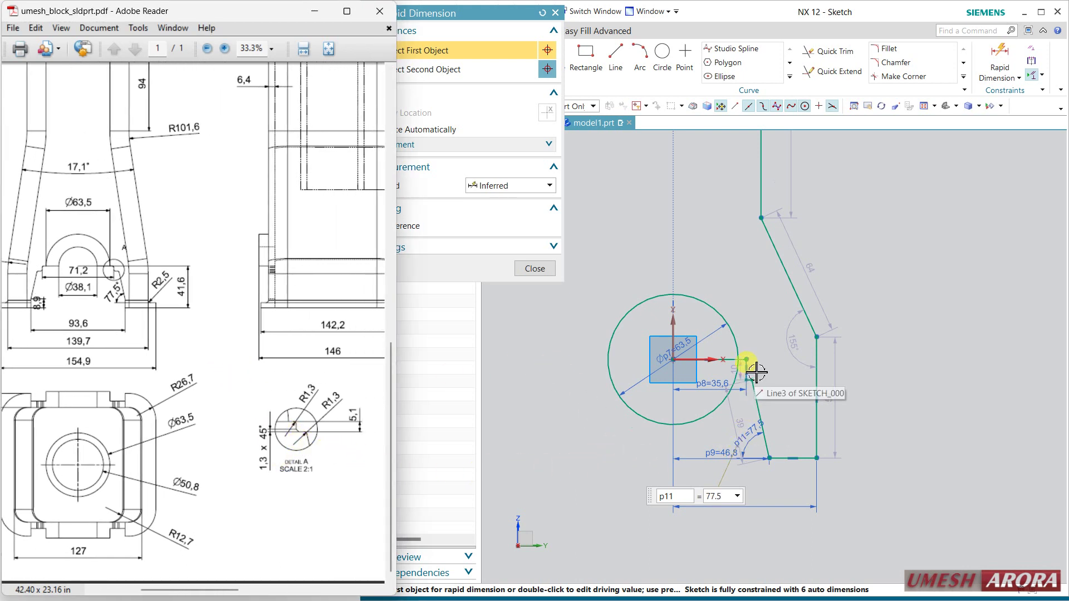
{"action": "scroll", "coordinate": [749, 372], "scroll_direction": "up", "scroll_amount": 2}
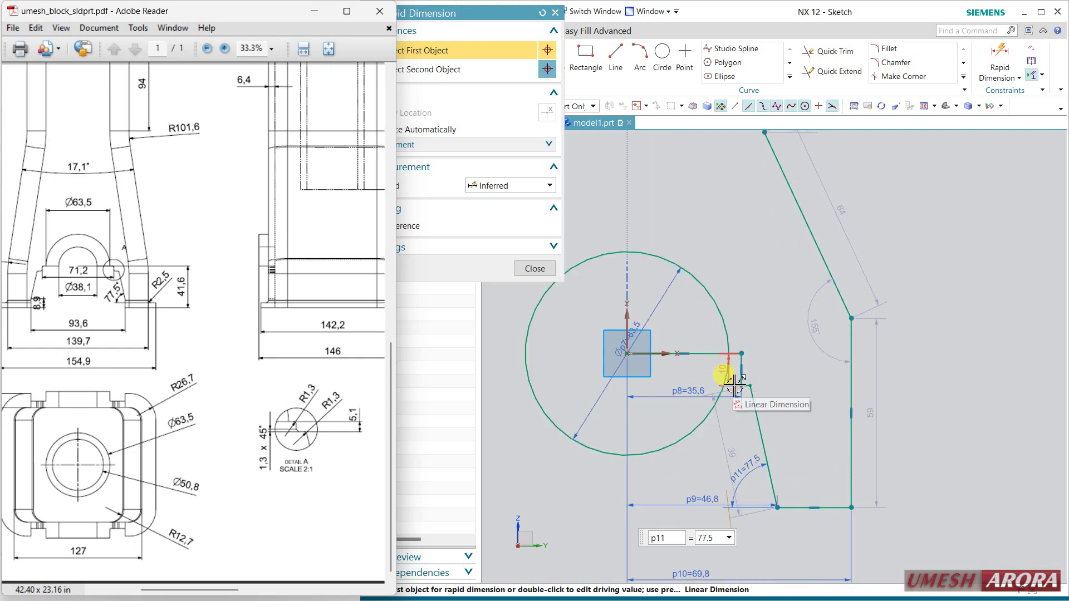
{"action": "left_click", "coordinate": [731, 384]}
{"action": "left_click", "coordinate": [724, 372]}
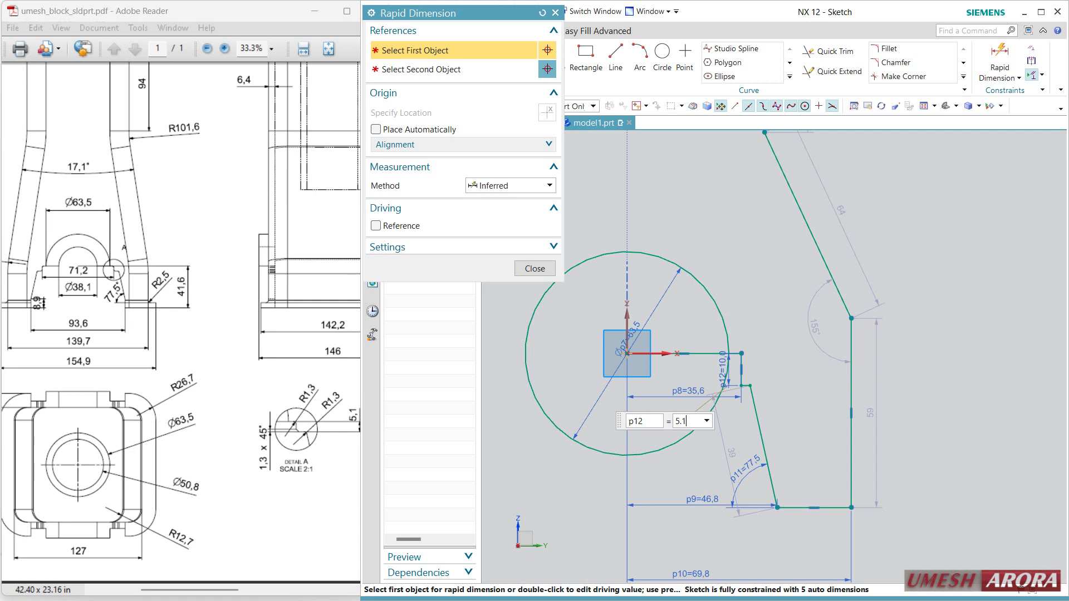
{"action": "key", "text": "Return"}
Step: Dimension the vertical distance from the horizontal line through the origin to the profile's bottom outer corner as 41.6 mm
{"action": "scroll", "coordinate": [827, 424], "scroll_direction": "down", "scroll_amount": 2}
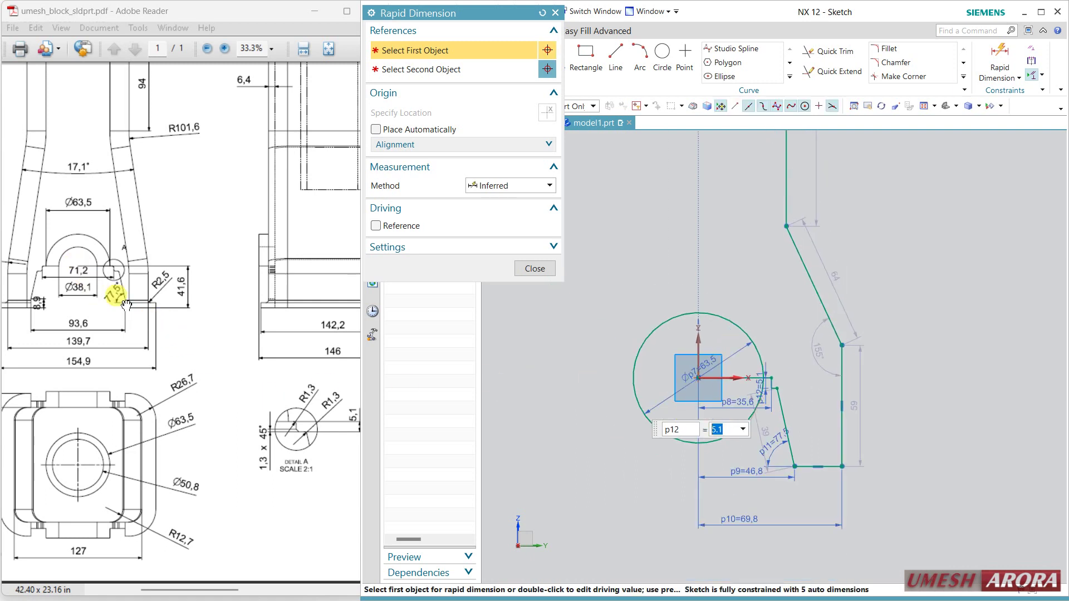
{"action": "left_click", "coordinate": [723, 380]}
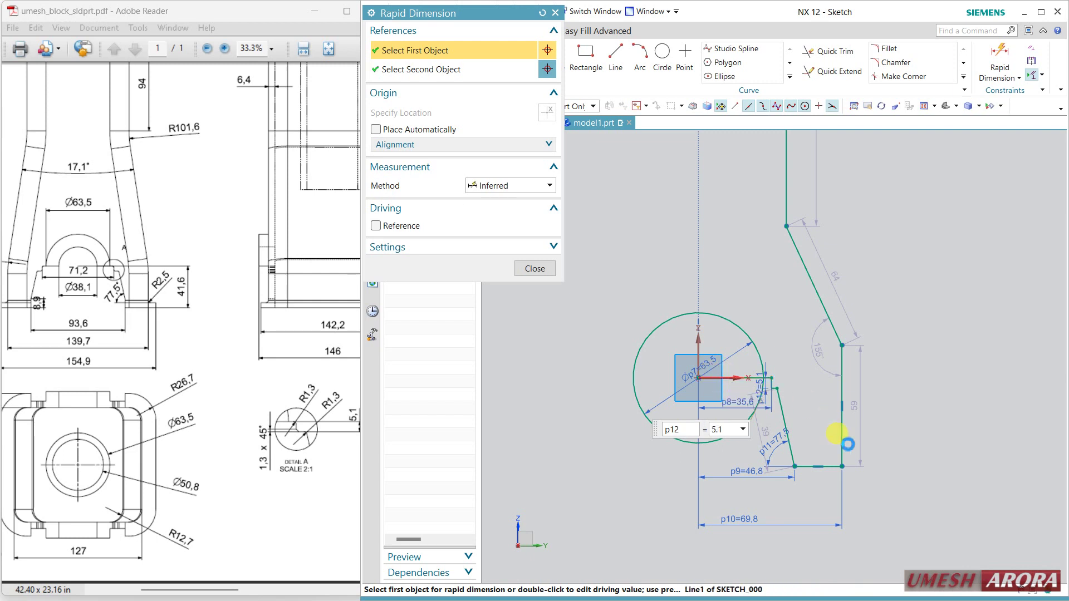
{"action": "left_click", "coordinate": [843, 466]}
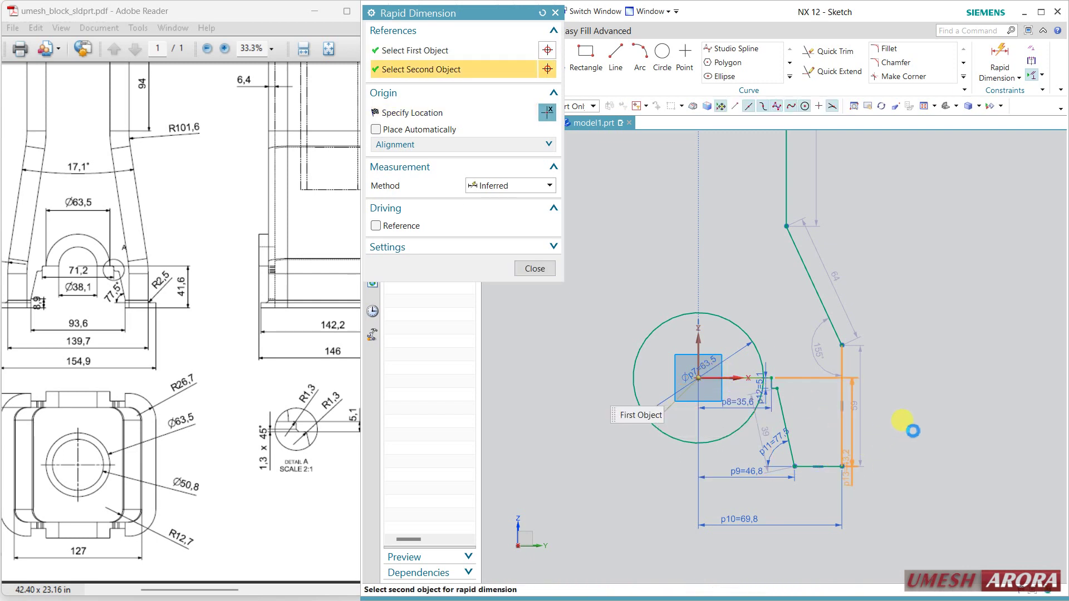
{"action": "left_click", "coordinate": [917, 431]}
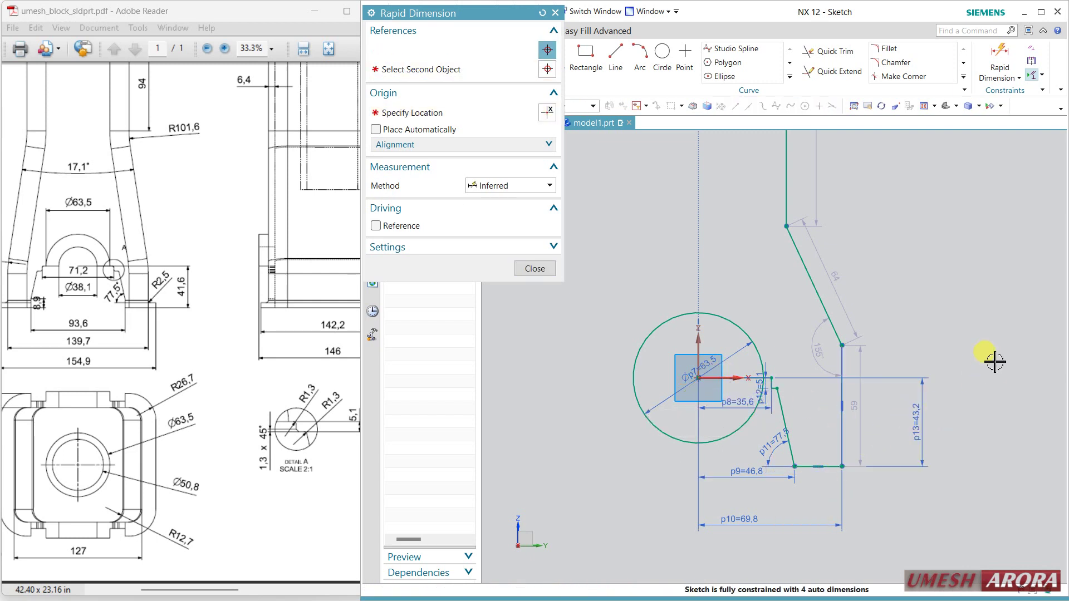
{"action": "type", "text": "41.6"}
{"action": "key", "text": "Return"}
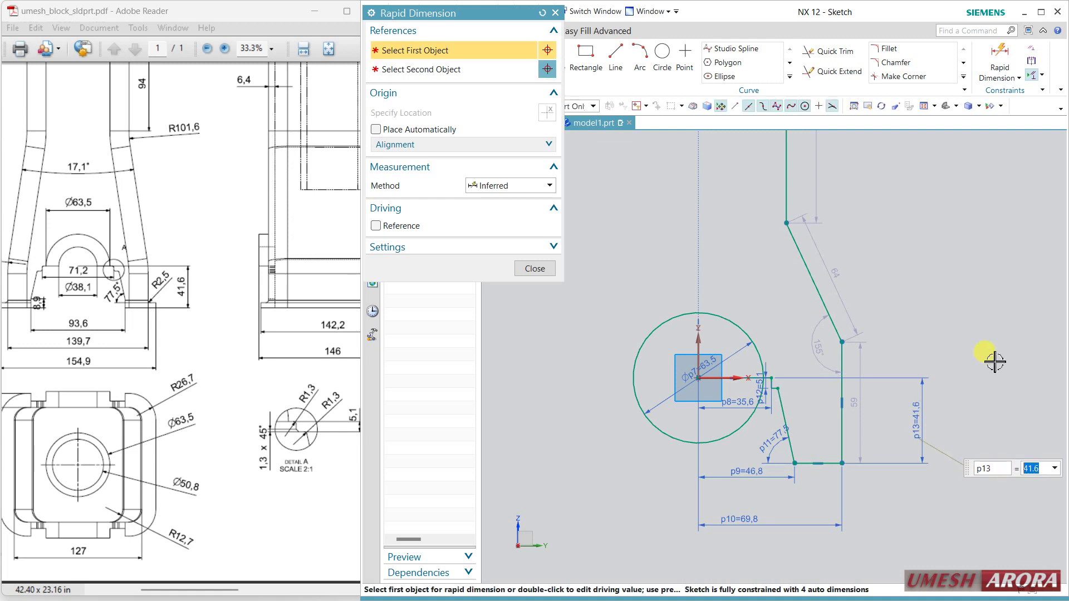
{"action": "left_click", "coordinate": [535, 269]}
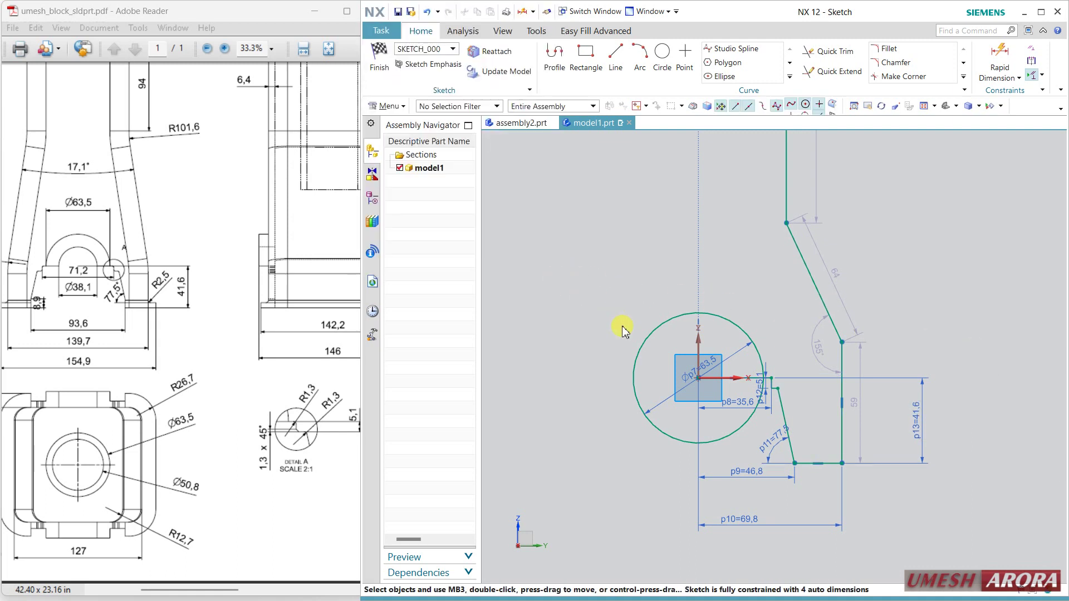
Step: Add an angular dimension of 17.1/2 degrees between the vertical axis and the upper slanted line
{"action": "mouse_move", "coordinate": [203, 281]}
{"action": "left_mouse_down"}
{"action": "mouse_move", "coordinate": [267, 323]}
{"action": "mouse_move", "coordinate": [226, 310]}
{"action": "mouse_move", "coordinate": [119, 310]}
{"action": "mouse_move", "coordinate": [232, 349]}
{"action": "left_mouse_up"}
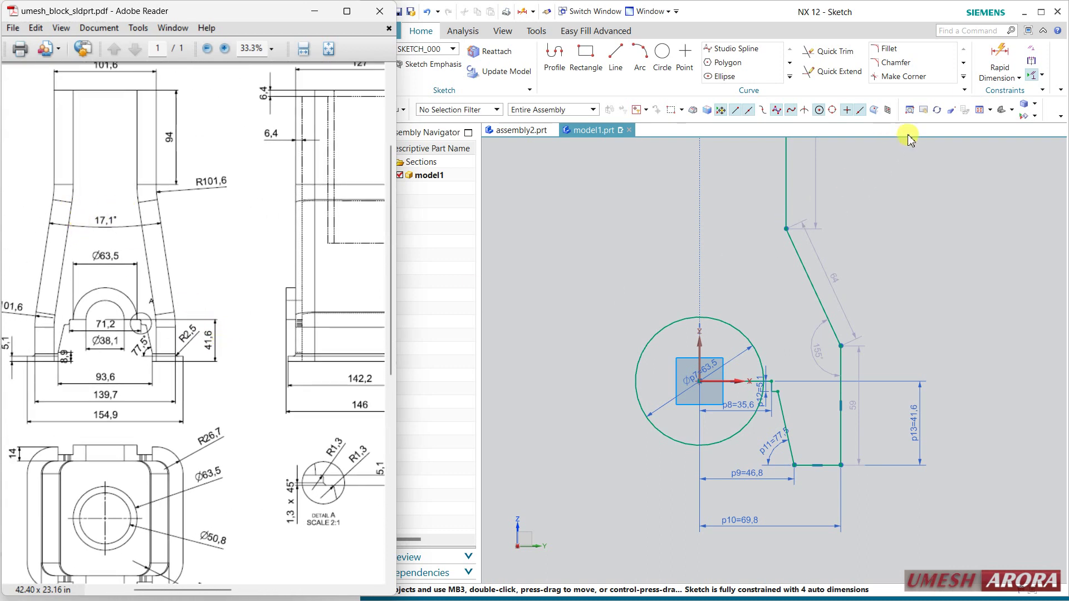
{"action": "left_click", "coordinate": [1000, 77]}
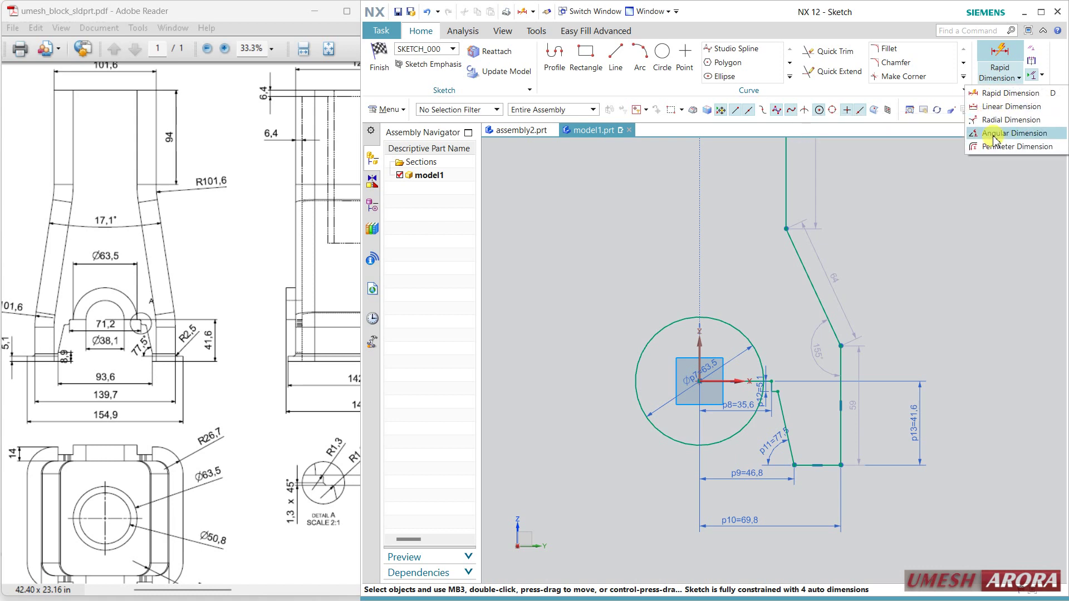
{"action": "left_click", "coordinate": [993, 135]}
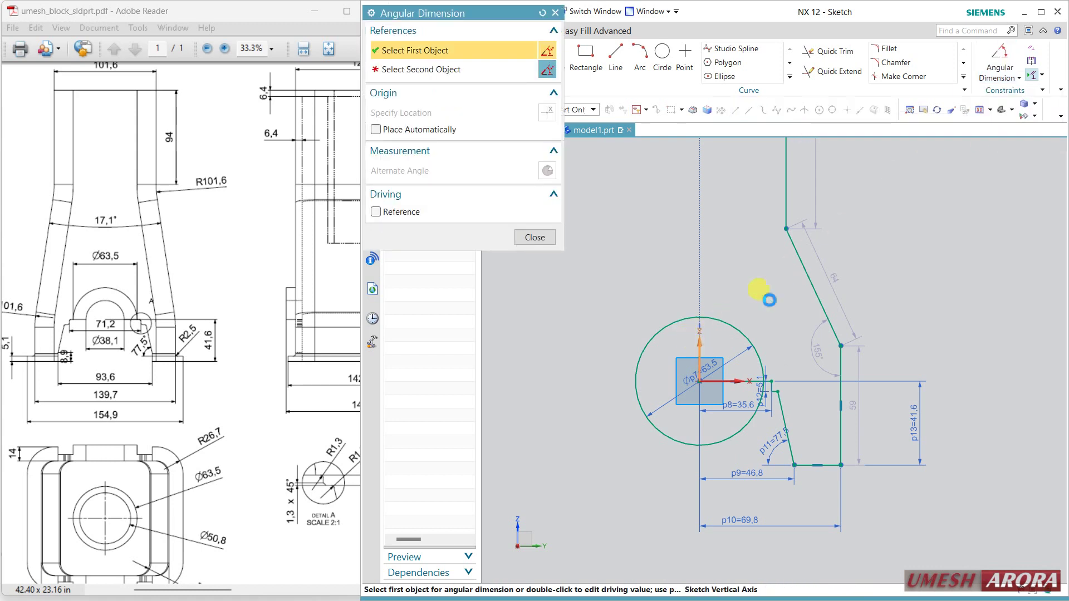
{"action": "left_click", "coordinate": [753, 274]}
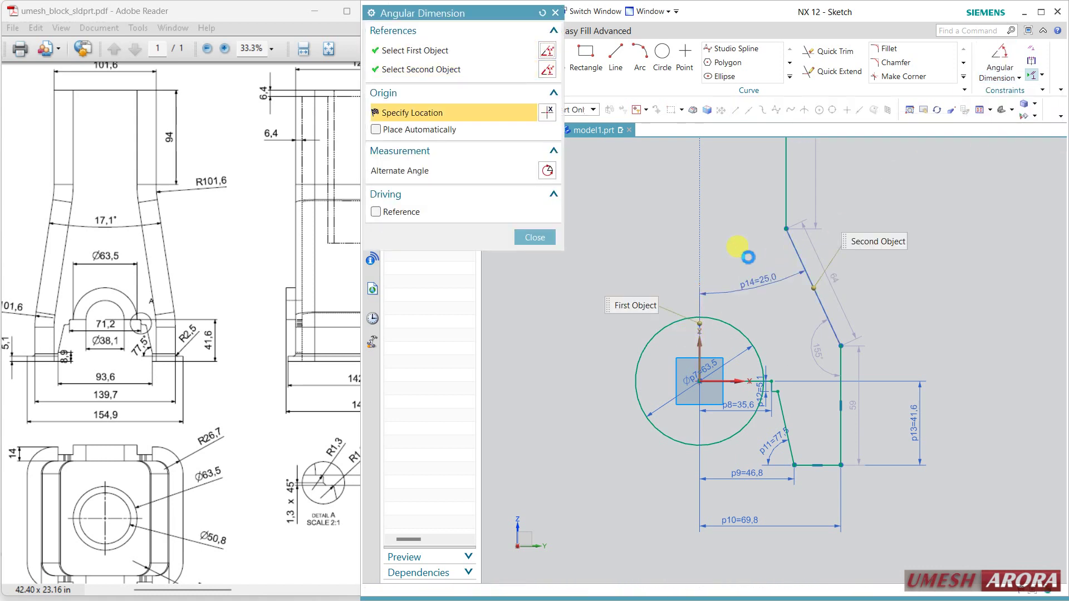
{"action": "left_click", "coordinate": [740, 234]}
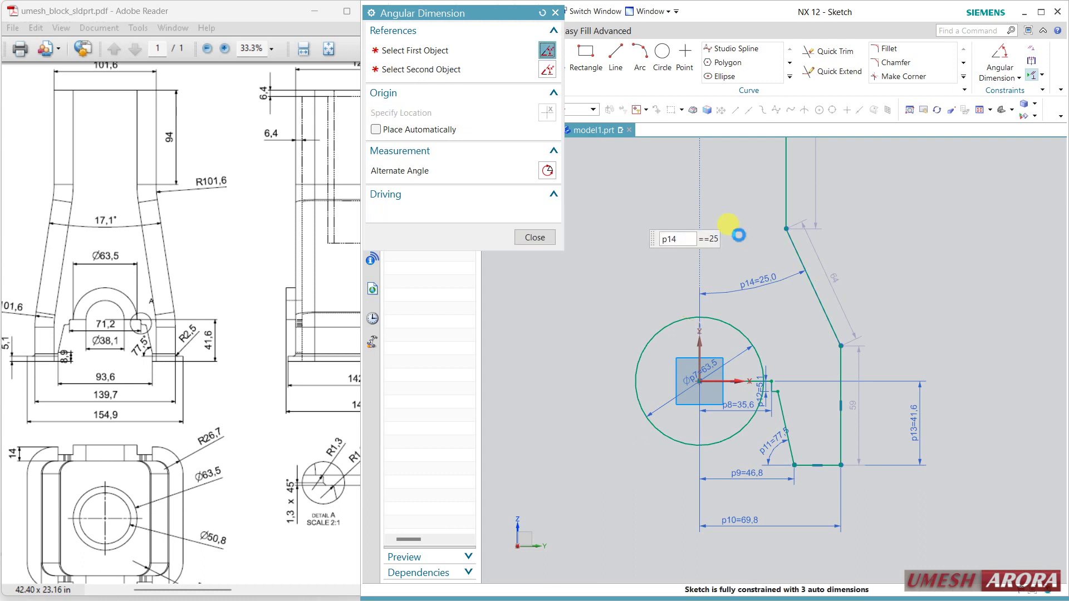
{"action": "type", "text": "17,1/2"}
{"action": "key", "text": "Return"}
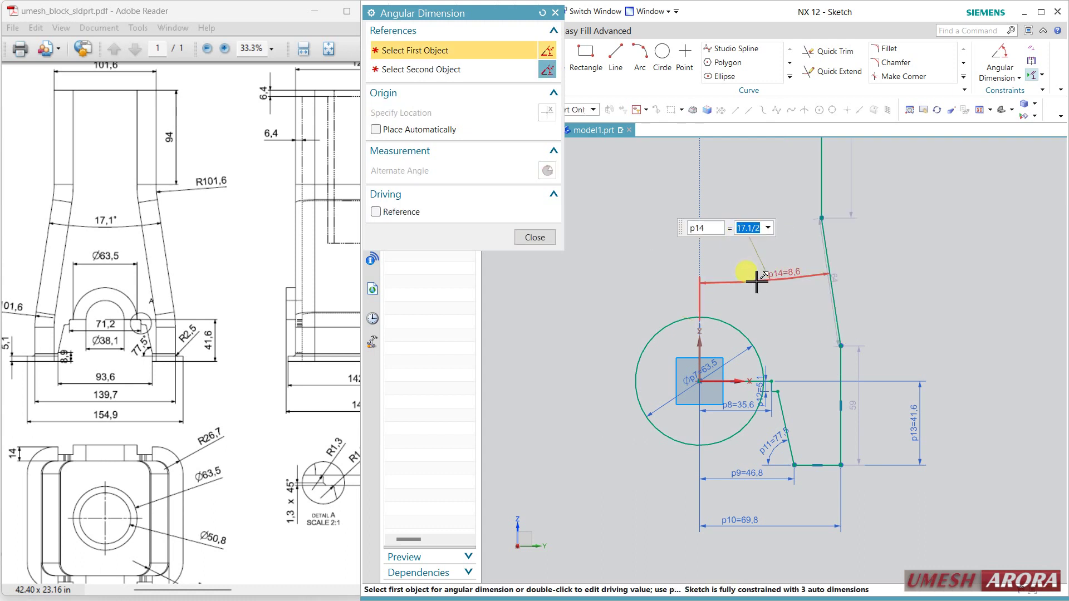
Step: Fillet the corner between the upper vertical line and the slanted line with a 101.6 mm radius
{"action": "scroll", "coordinate": [755, 292], "scroll_direction": "down", "scroll_amount": 2}
{"action": "middle_click_drag", "start_coordinate": [773, 298], "coordinate": [763, 383], "text": "shift"}
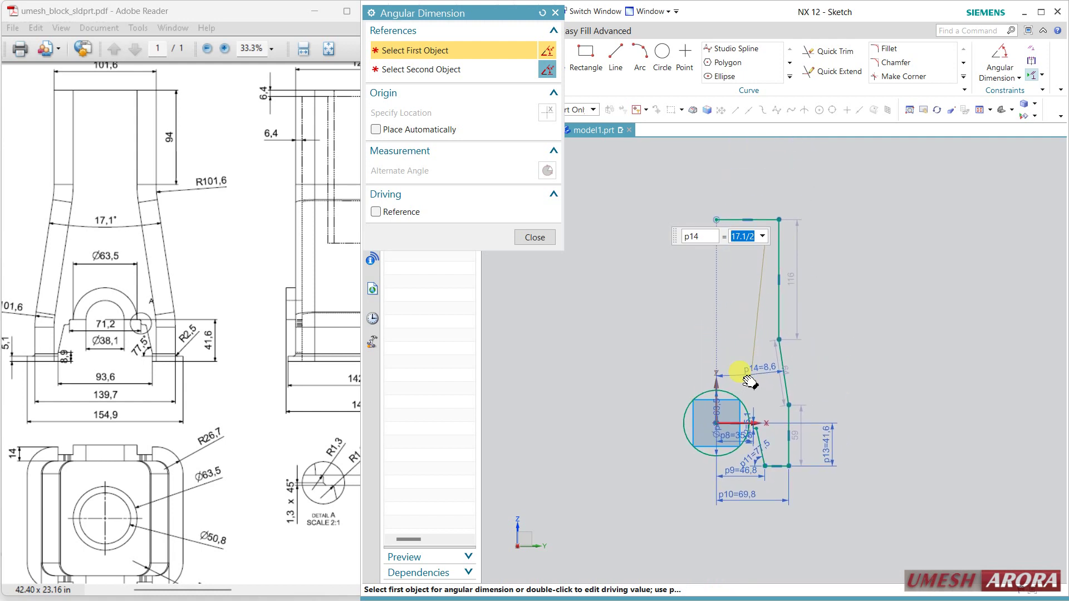
{"action": "left_click", "coordinate": [534, 237]}
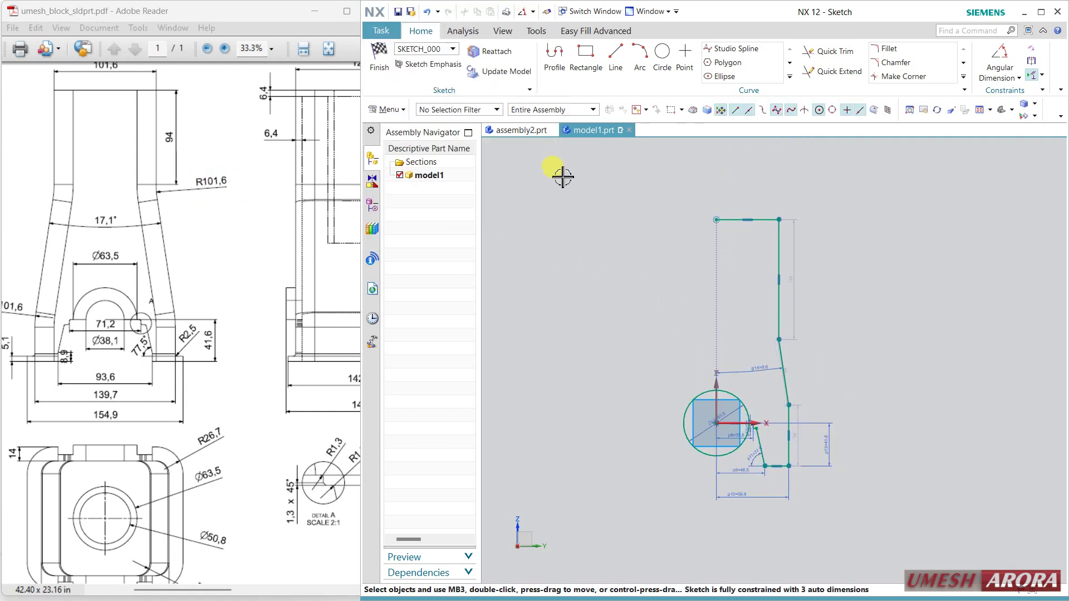
{"action": "left_click", "coordinate": [890, 49]}
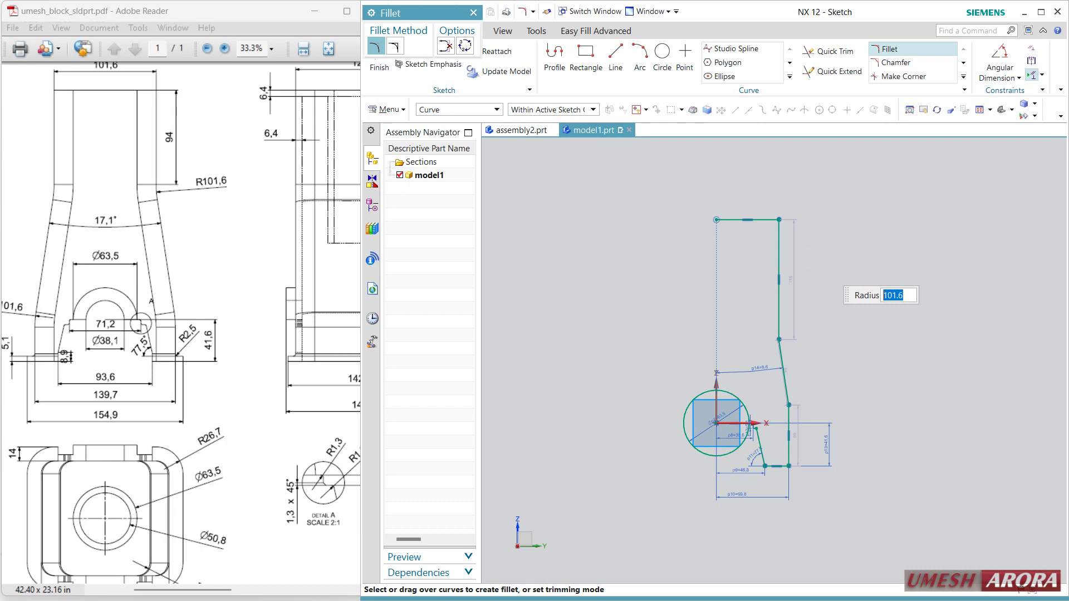
{"action": "left_click", "coordinate": [787, 353]}
{"action": "key", "text": "Escape"}
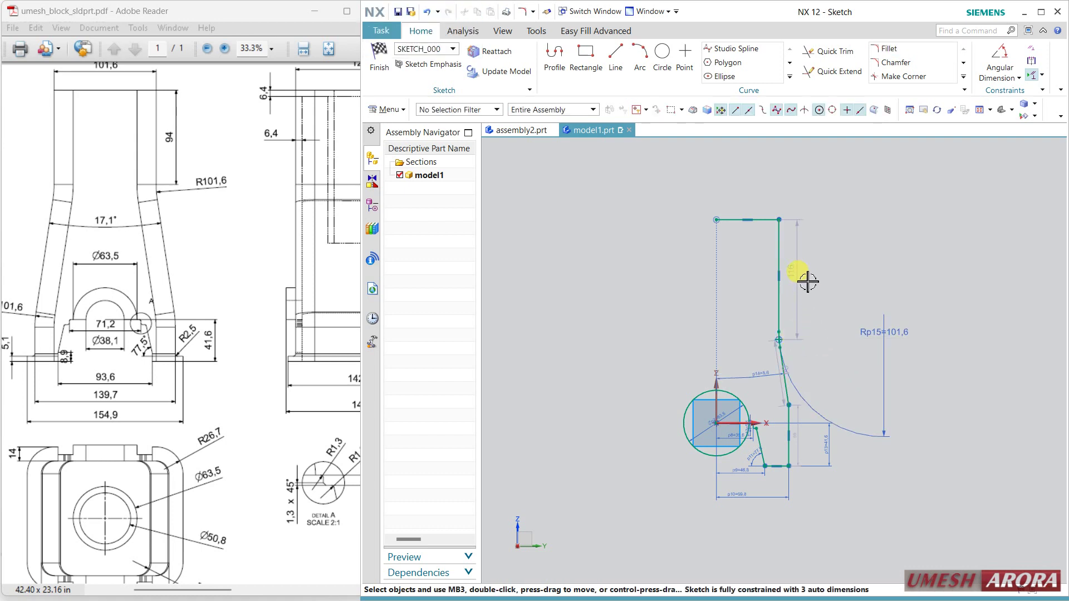
Step: Dimension the upper vertical line from the top corner to the start of the fillet as 94 mm
{"action": "left_click", "coordinate": [1011, 79]}
{"action": "left_click", "coordinate": [993, 95]}
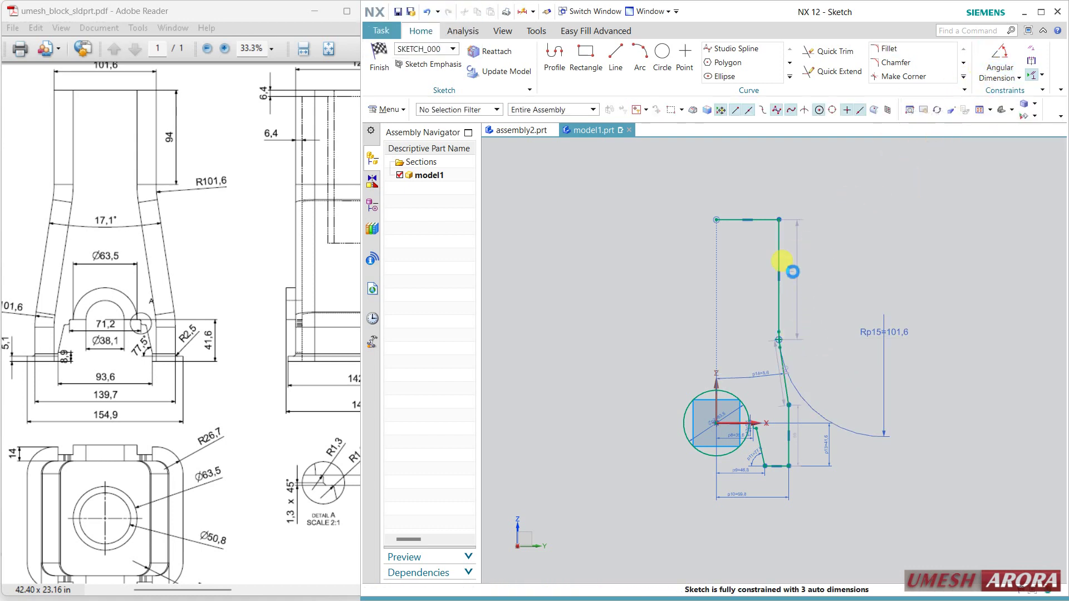
{"action": "left_click", "coordinate": [778, 230]}
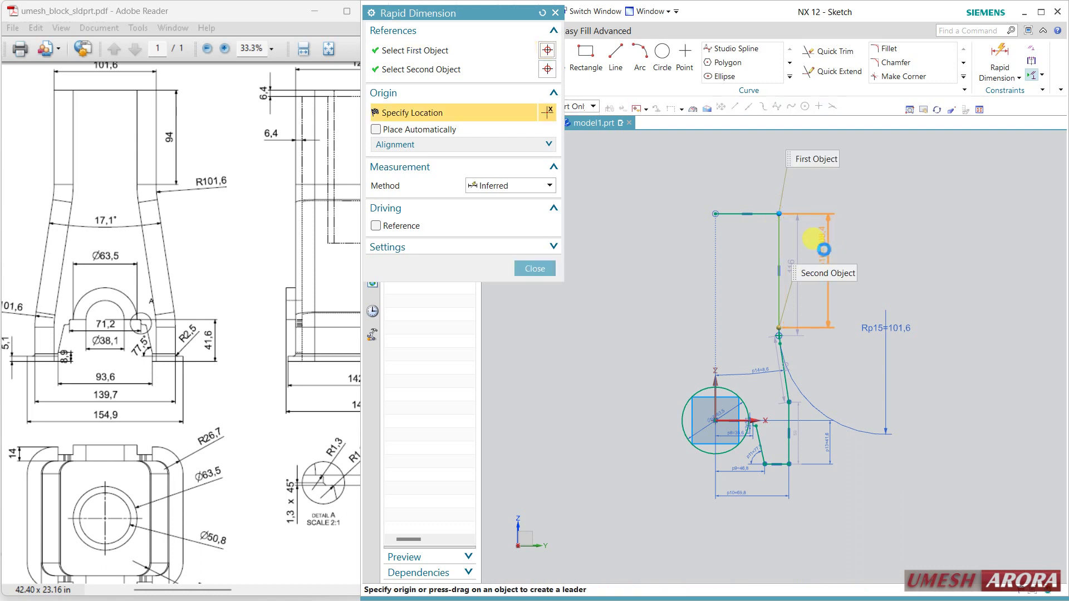
{"action": "left_click", "coordinate": [824, 250]}
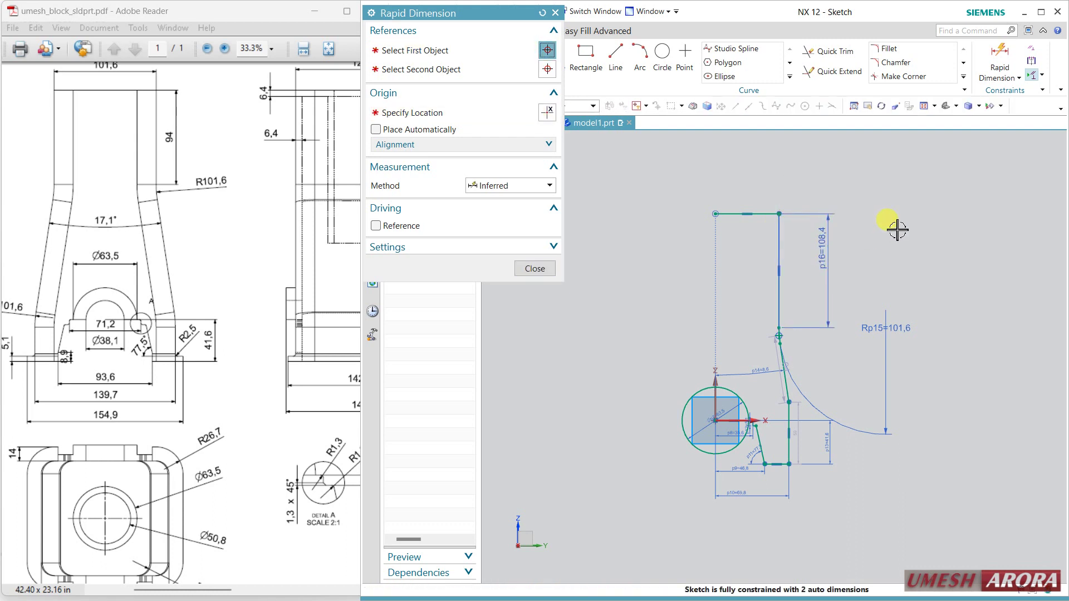
{"action": "type", "text": "94"}
{"action": "key", "text": "Return"}
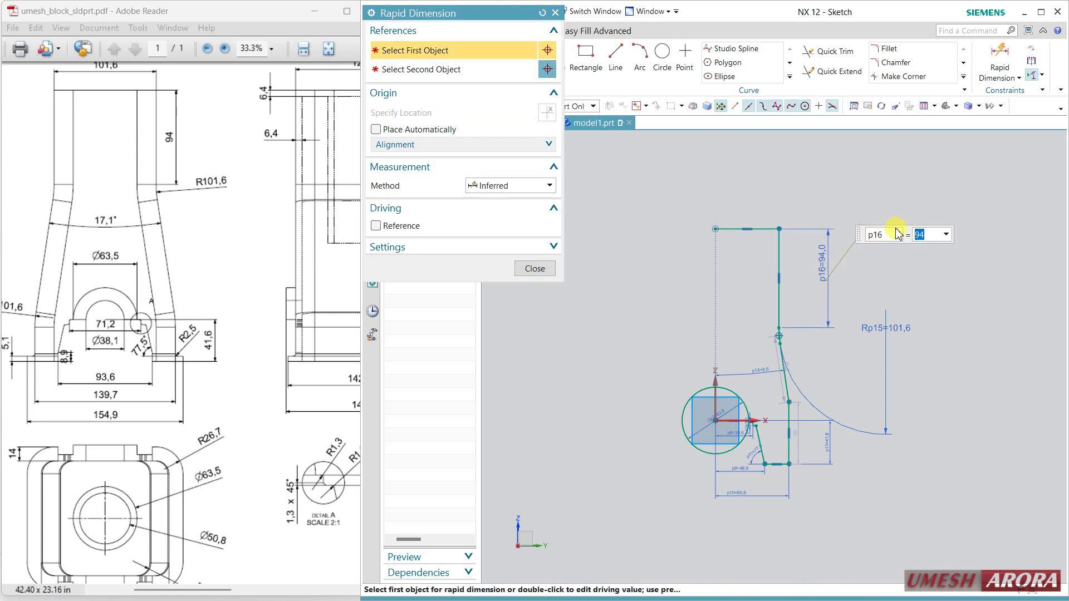
Step: Following the drawing's 101.6 mm top width, dimension the profile's top horizontal line as 101.6/2
{"action": "left_click_drag", "start_coordinate": [137, 145], "coordinate": [136, 157]}
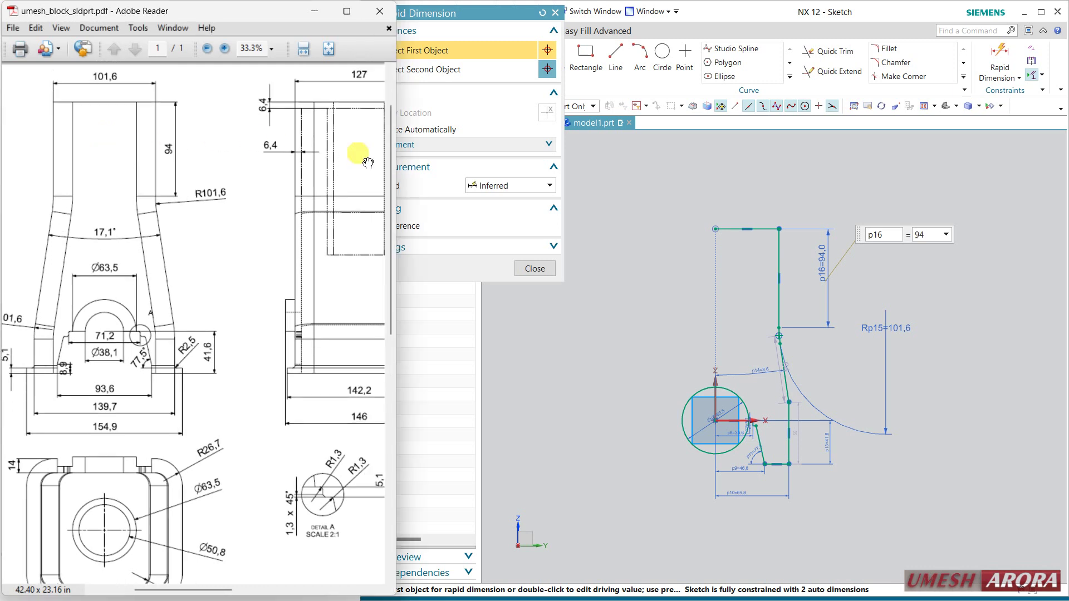
{"action": "left_click", "coordinate": [762, 228]}
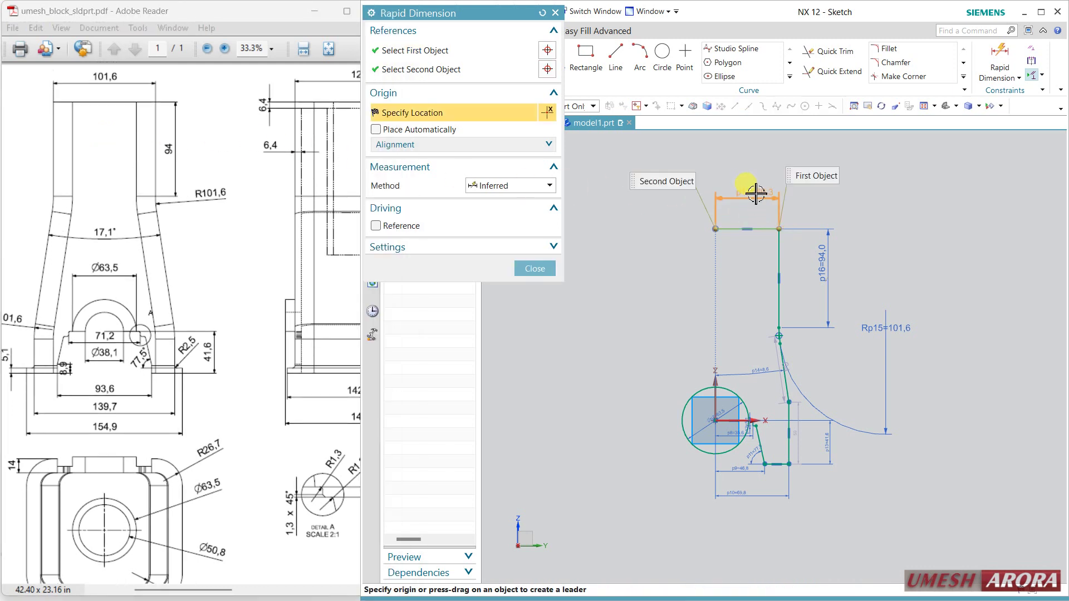
{"action": "left_click", "coordinate": [743, 161]}
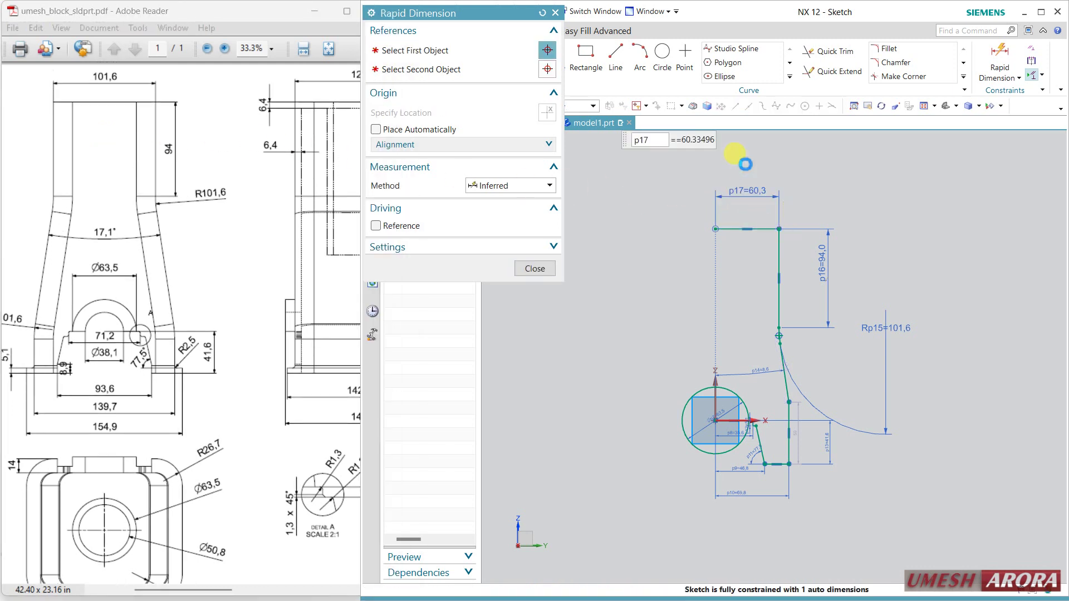
{"action": "type", "text": "101.6/"}
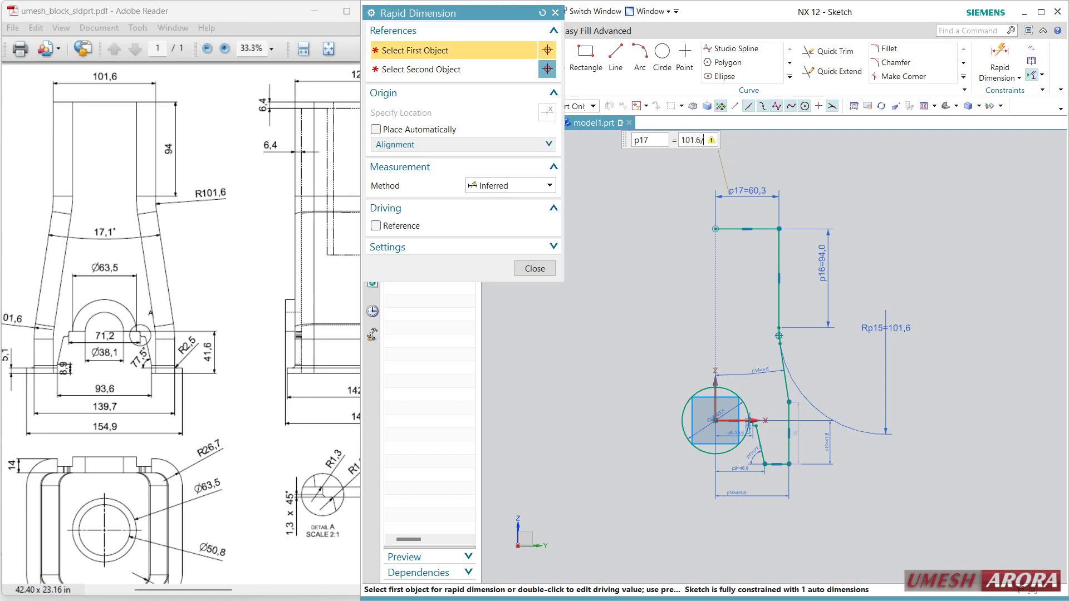
{"action": "type", "text": "2"}
{"action": "key", "text": "Return"}
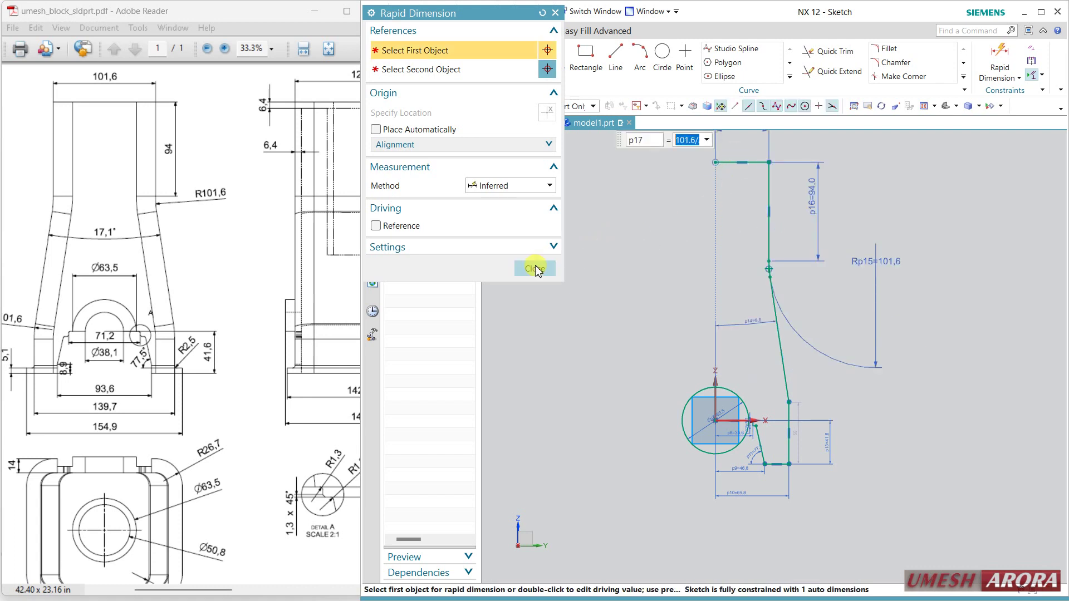
{"action": "left_click", "coordinate": [535, 269]}
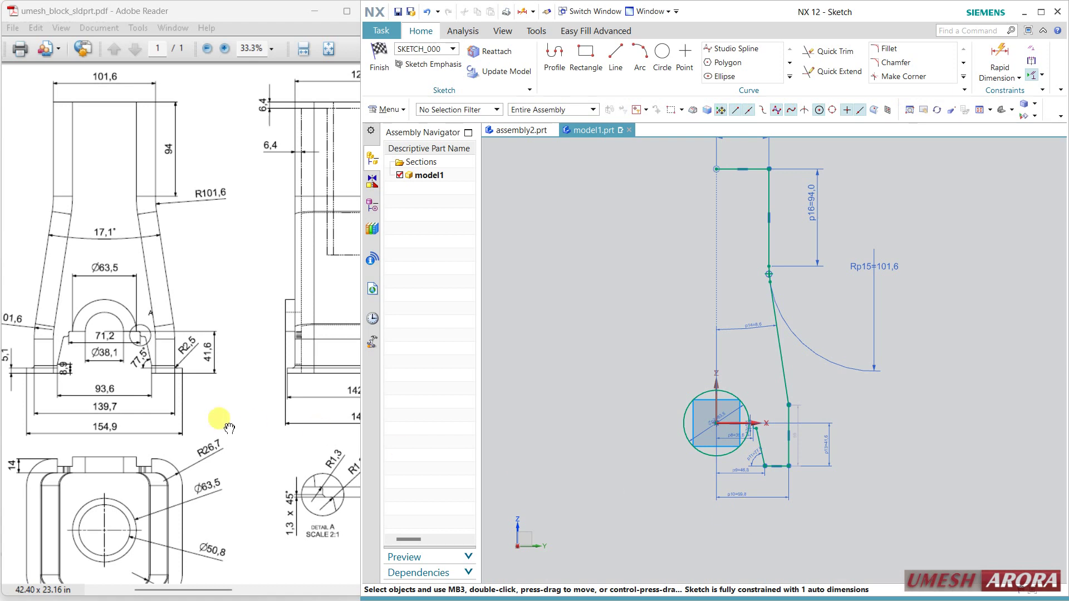
Step: Constrain the corner between the slanted line and the lower outer vertical line onto the horizontal line through the origin
{"action": "left_click_drag", "start_coordinate": [148, 364], "coordinate": [168, 350]}
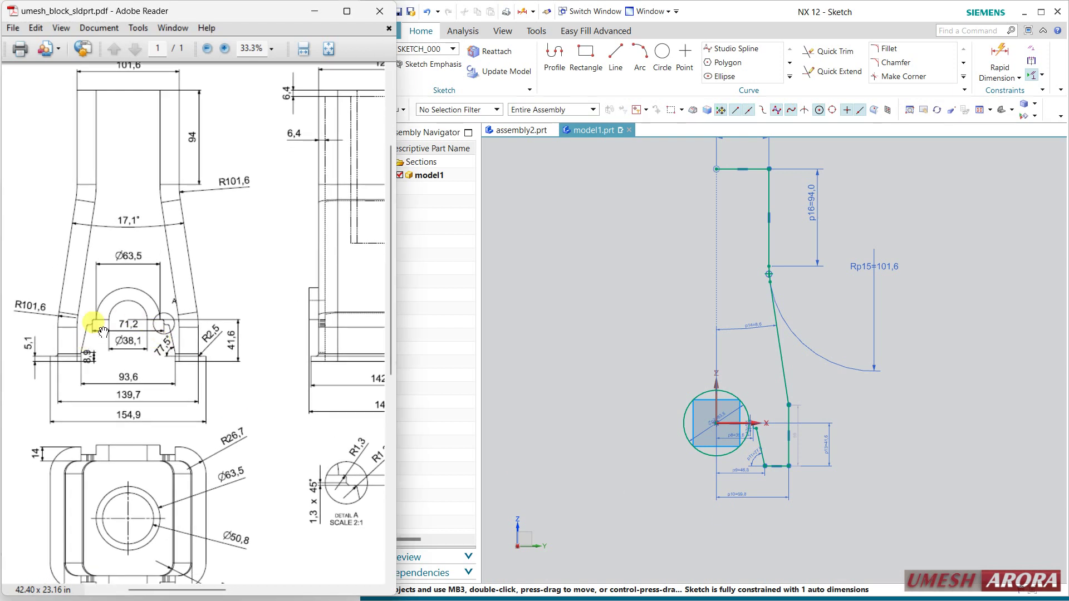
{"action": "scroll", "coordinate": [796, 448], "scroll_direction": "up", "scroll_amount": 5}
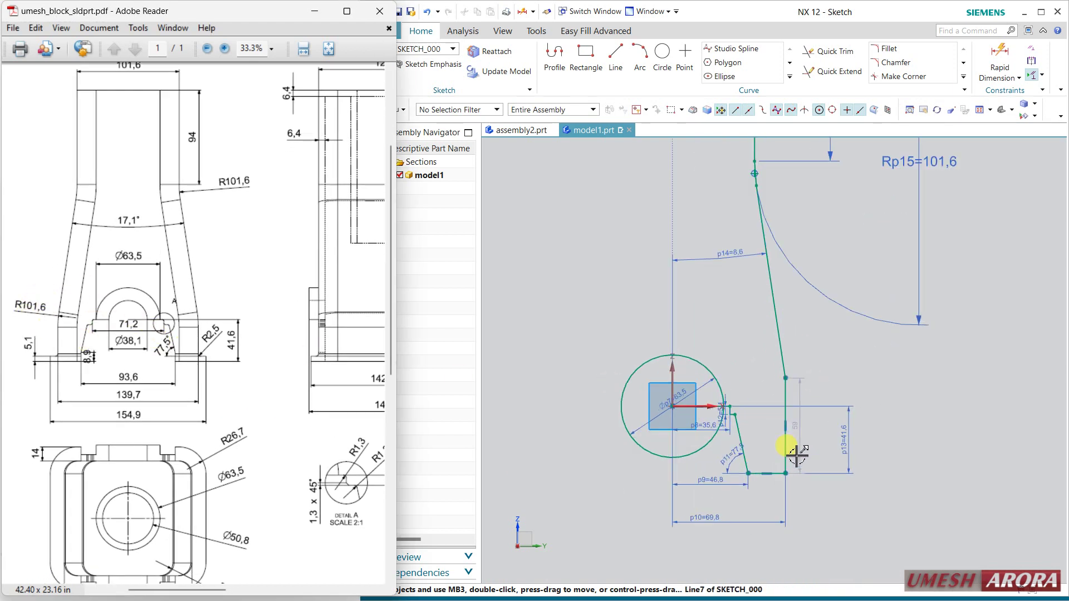
{"action": "left_click_drag", "start_coordinate": [779, 302], "coordinate": [793, 285]}
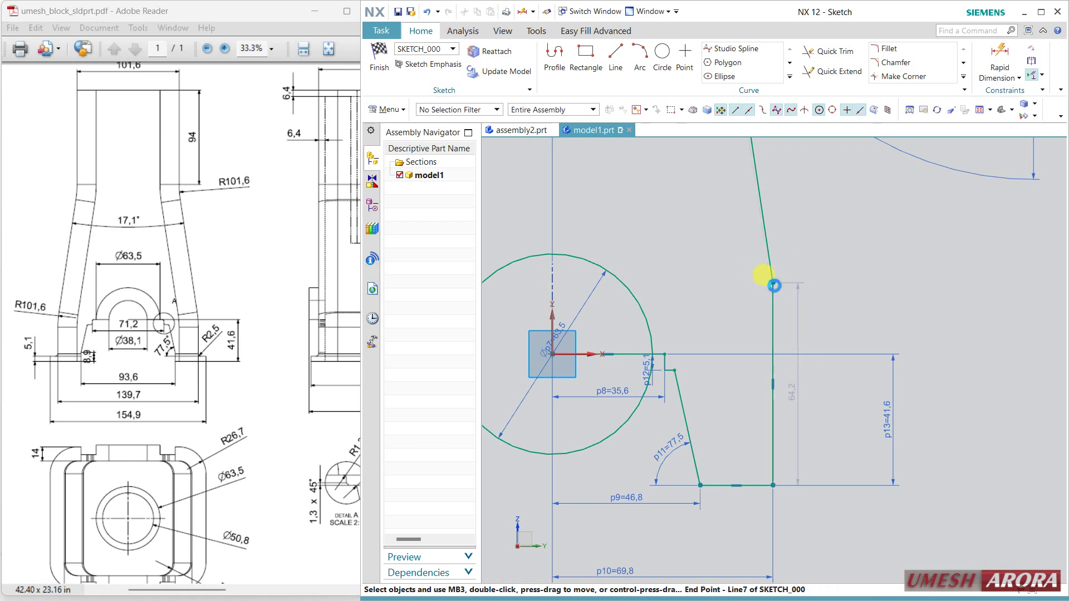
{"action": "left_click", "coordinate": [773, 283]}
{"action": "left_click", "coordinate": [597, 354]}
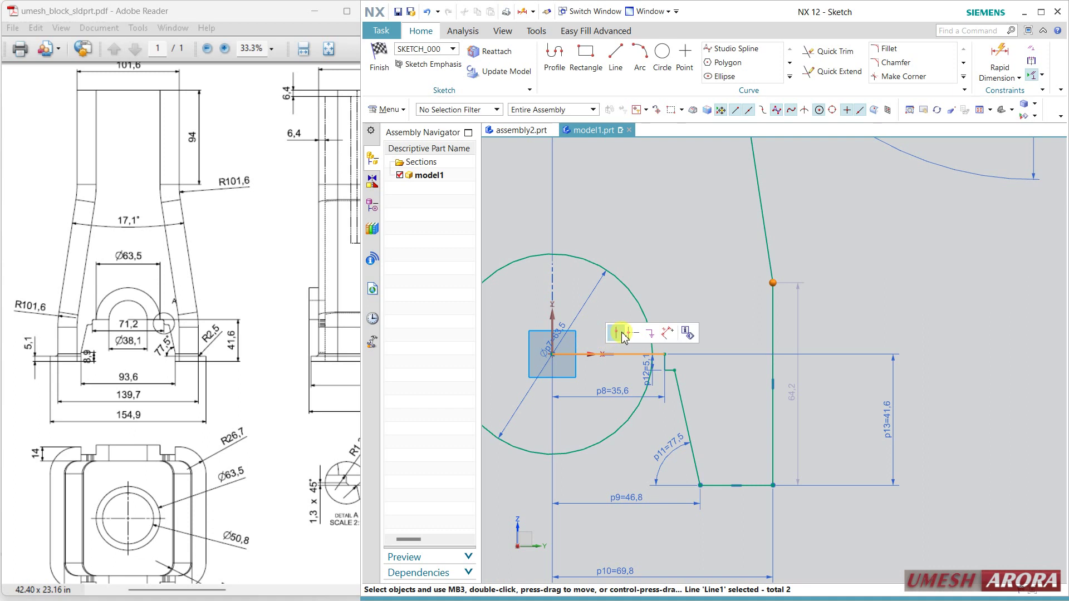
{"action": "left_click", "coordinate": [622, 333]}
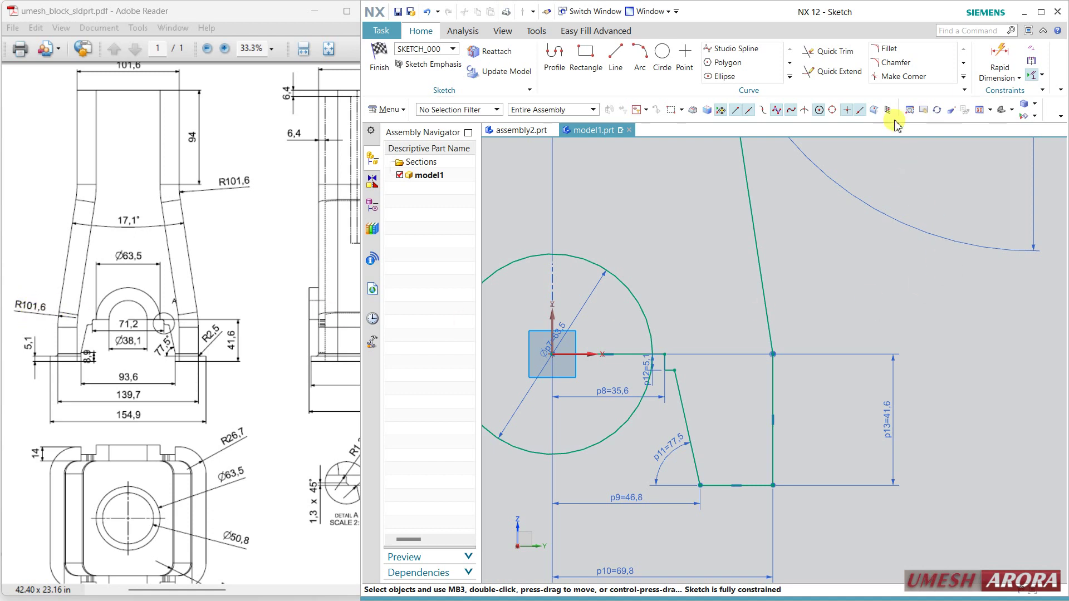
Step: Fillet the corner between the slanted line and the lower outer vertical line with a 101.6 mm radius
{"action": "left_click", "coordinate": [890, 49]}
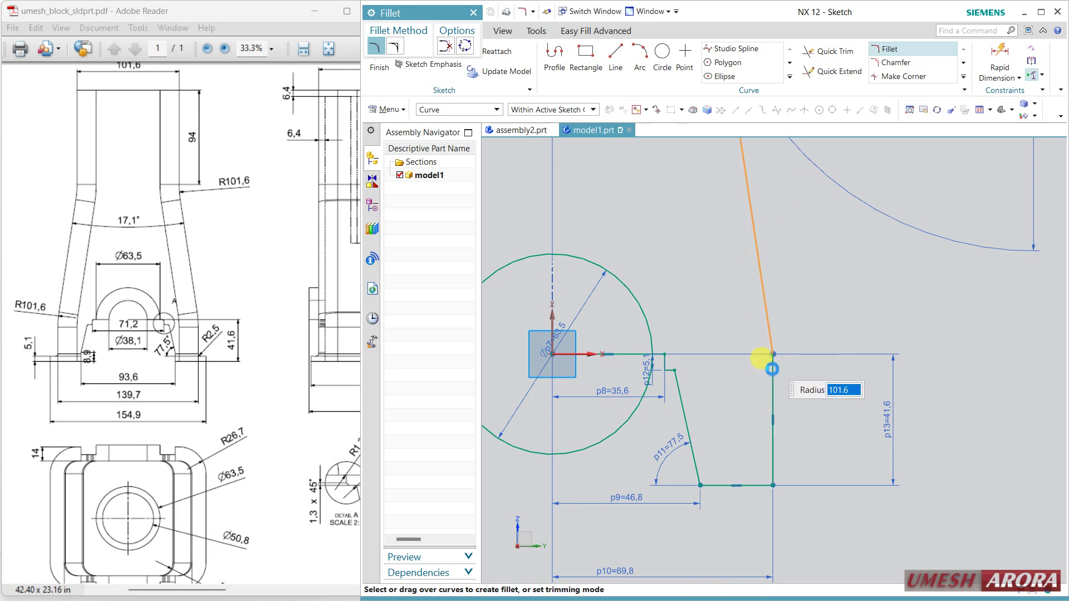
{"action": "key", "text": "Escape"}
{"action": "scroll", "coordinate": [833, 428], "scroll_direction": "down", "scroll_amount": 4}
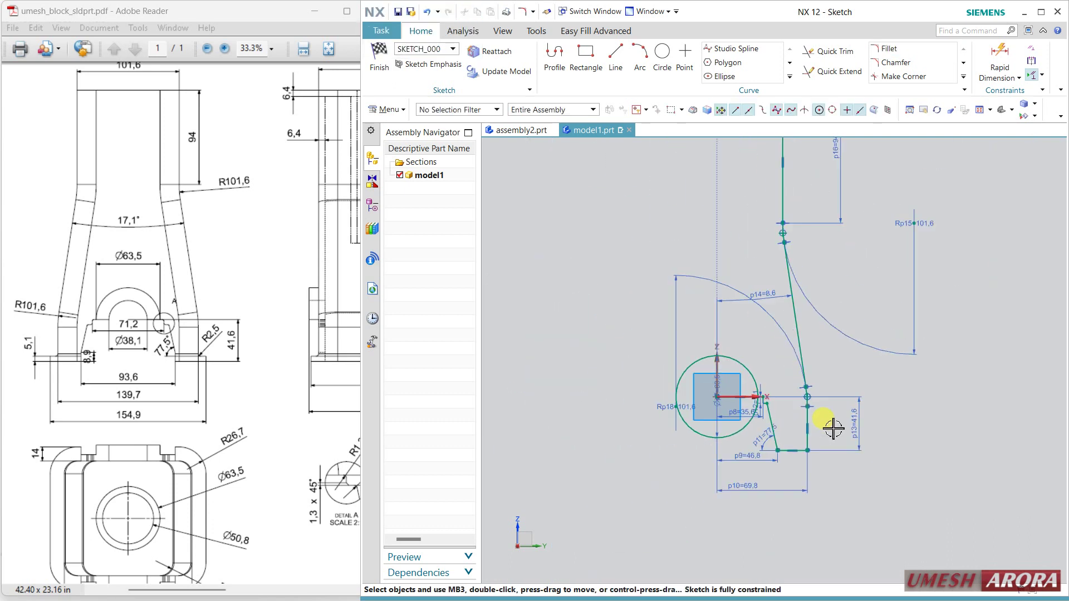
Step: Mirror the whole half-profile, including both fillets, the stepped inner edge and the horizontal line at the origin, about the vertical axis
{"action": "middle_click_drag", "start_coordinate": [851, 288], "coordinate": [825, 320], "text": "shift"}
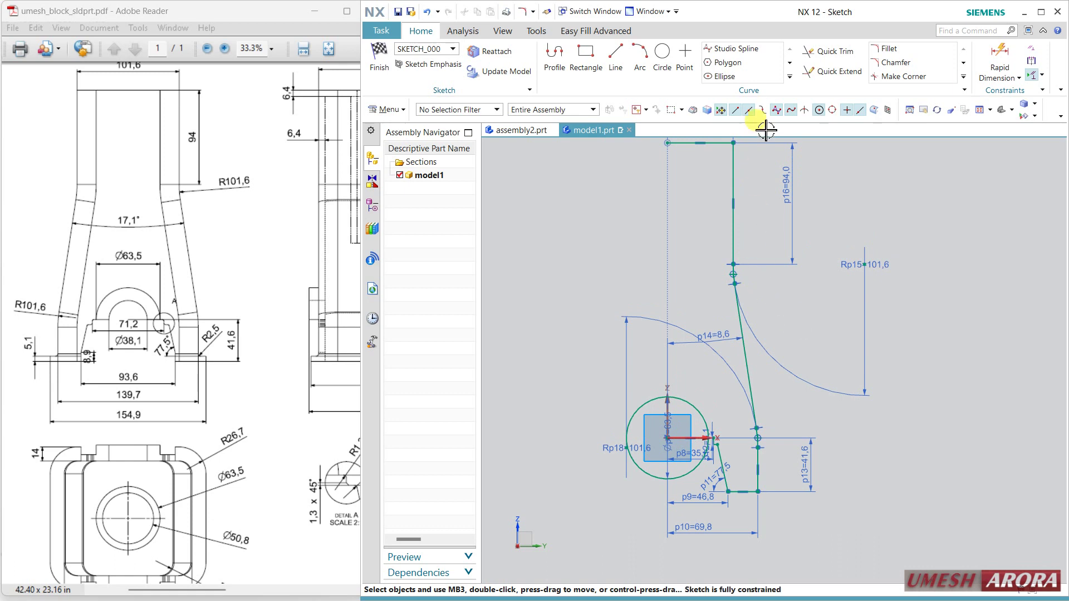
{"action": "left_click", "coordinate": [791, 82]}
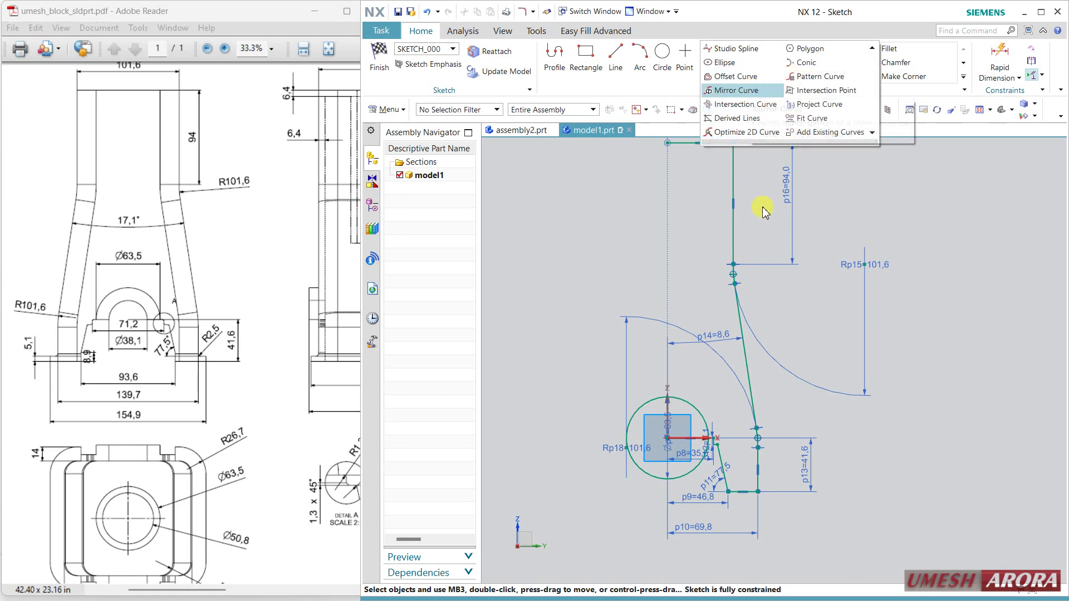
{"action": "left_click", "coordinate": [758, 92]}
{"action": "left_click", "coordinate": [713, 143]}
{"action": "left_click", "coordinate": [734, 183]}
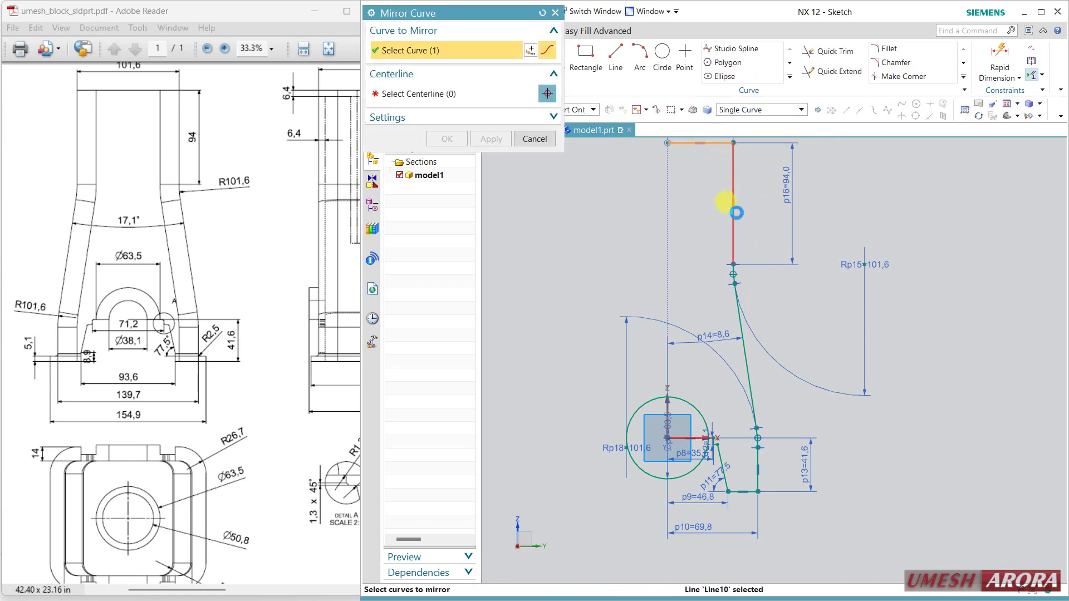
{"action": "left_click", "coordinate": [733, 266]}
{"action": "scroll", "coordinate": [734, 275], "scroll_direction": "up", "scroll_amount": 2}
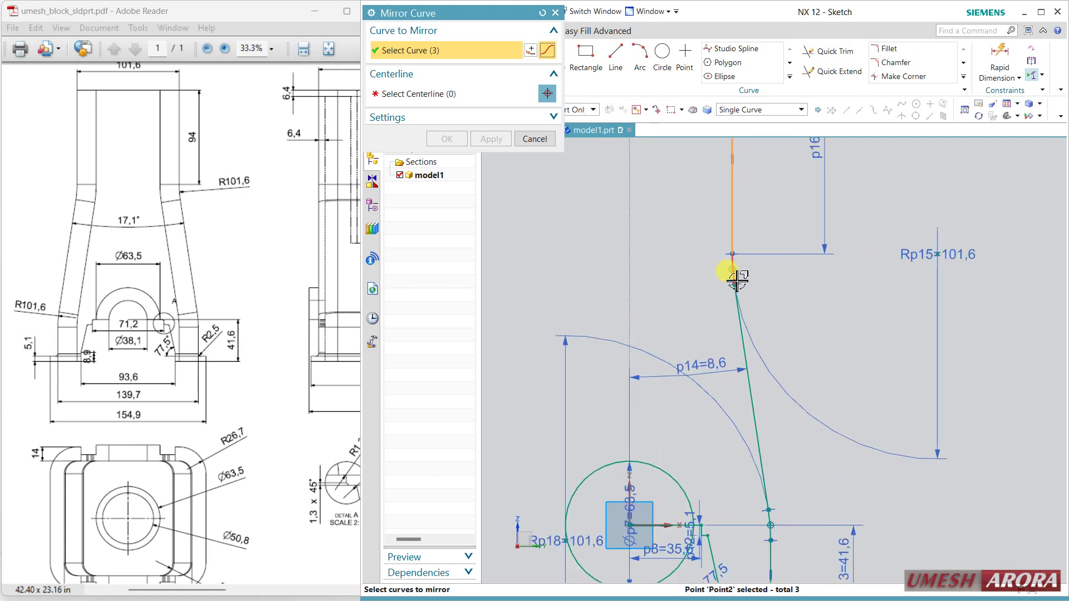
{"action": "left_click", "coordinate": [736, 282]}
{"action": "left_click", "coordinate": [769, 515]}
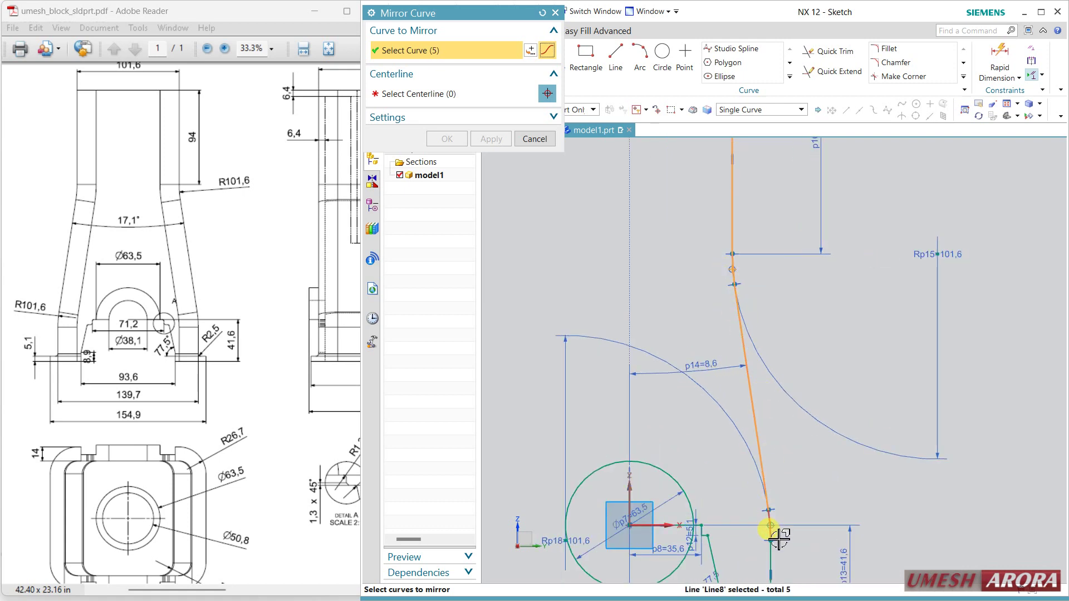
{"action": "left_click", "coordinate": [716, 550]}
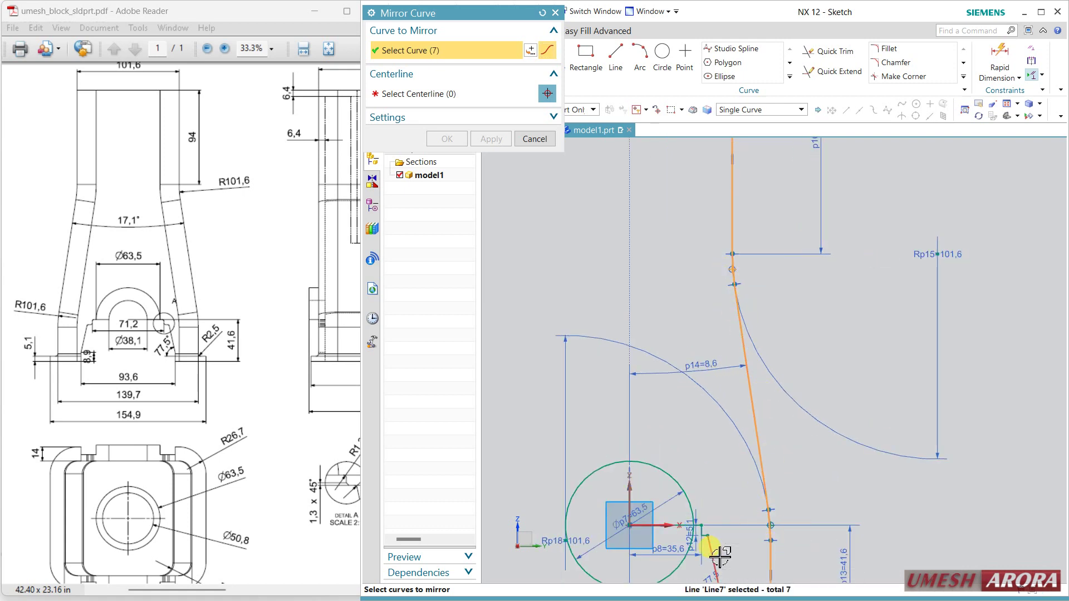
{"action": "left_click", "coordinate": [704, 555]}
{"action": "scroll", "coordinate": [703, 559], "scroll_direction": "up", "scroll_amount": 3}
{"action": "scroll", "coordinate": [703, 557], "scroll_direction": "up", "scroll_amount": 3}
{"action": "left_click", "coordinate": [697, 440]}
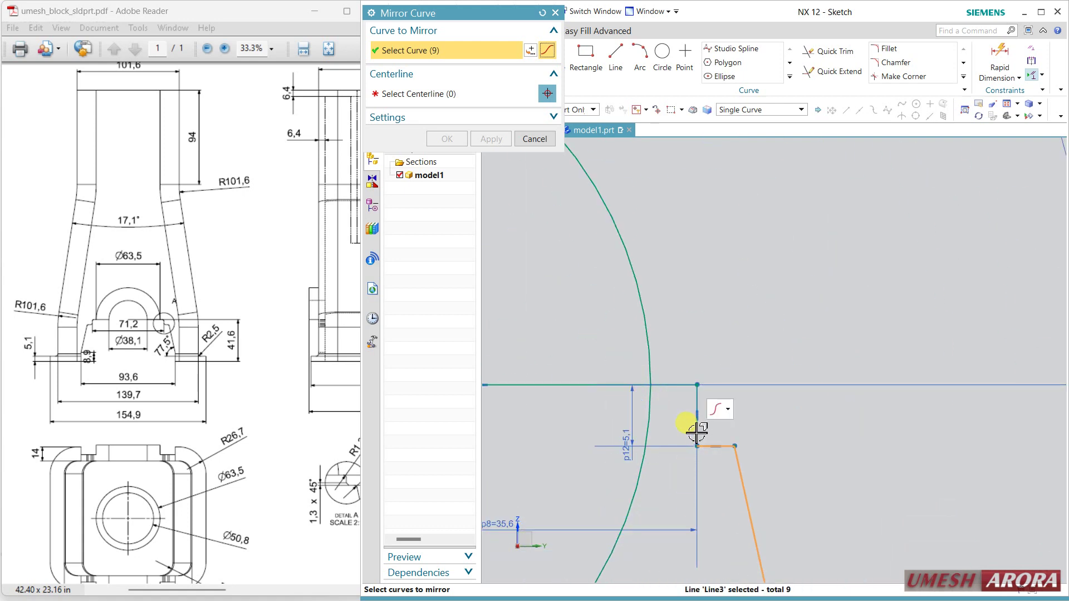
{"action": "scroll", "coordinate": [835, 393], "scroll_direction": "down", "scroll_amount": 5}
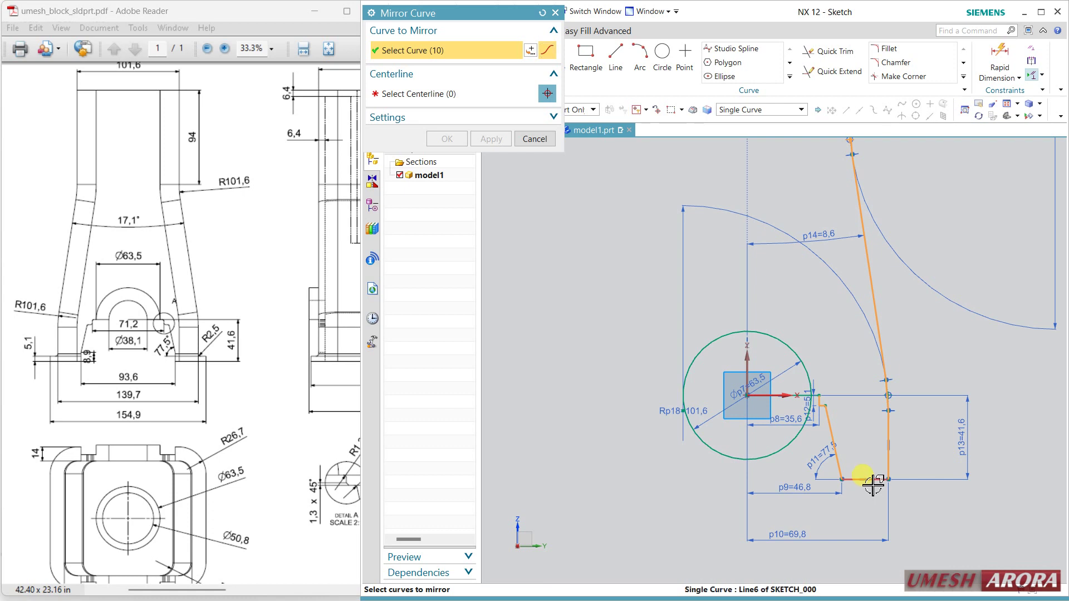
{"action": "left_click", "coordinate": [873, 480]}
{"action": "scroll", "coordinate": [838, 443], "scroll_direction": "up", "scroll_amount": 3}
{"action": "left_click", "coordinate": [749, 346]}
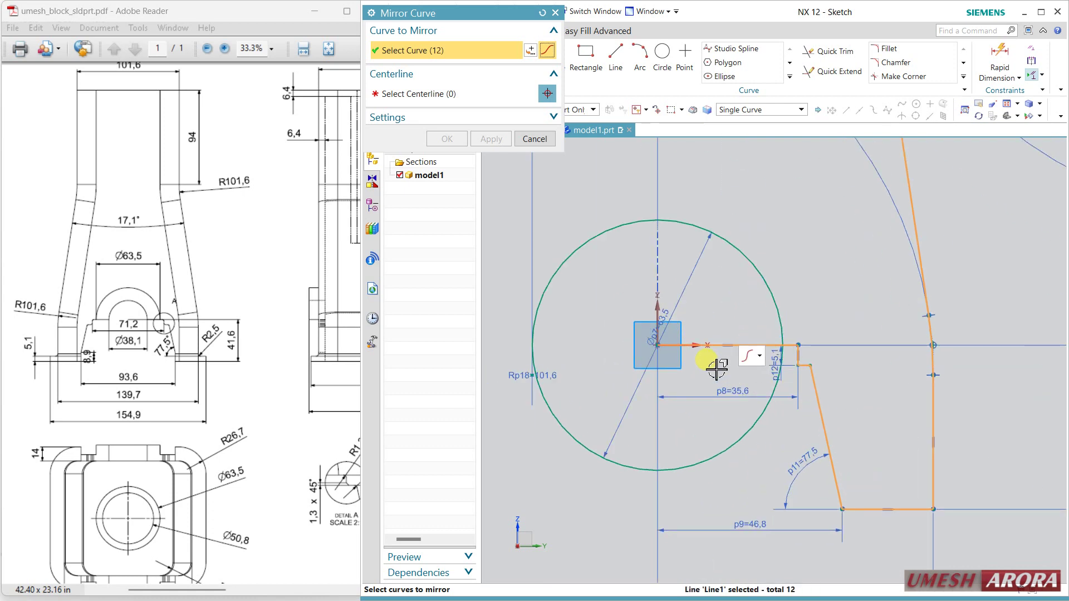
{"action": "left_click", "coordinate": [489, 94]}
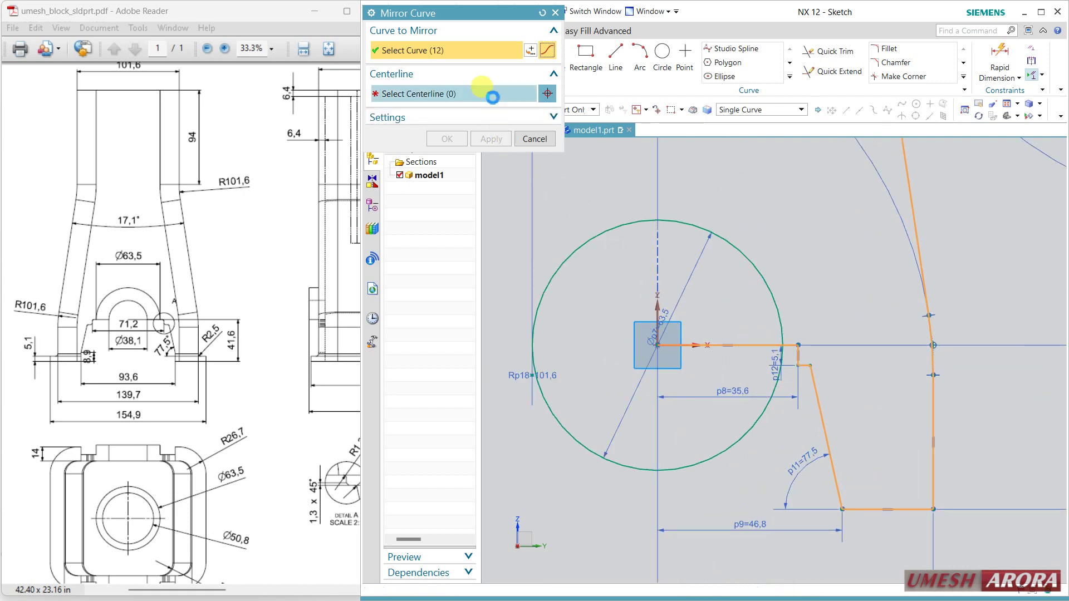
{"action": "left_click", "coordinate": [661, 309]}
{"action": "middle_click", "coordinate": [681, 363]}
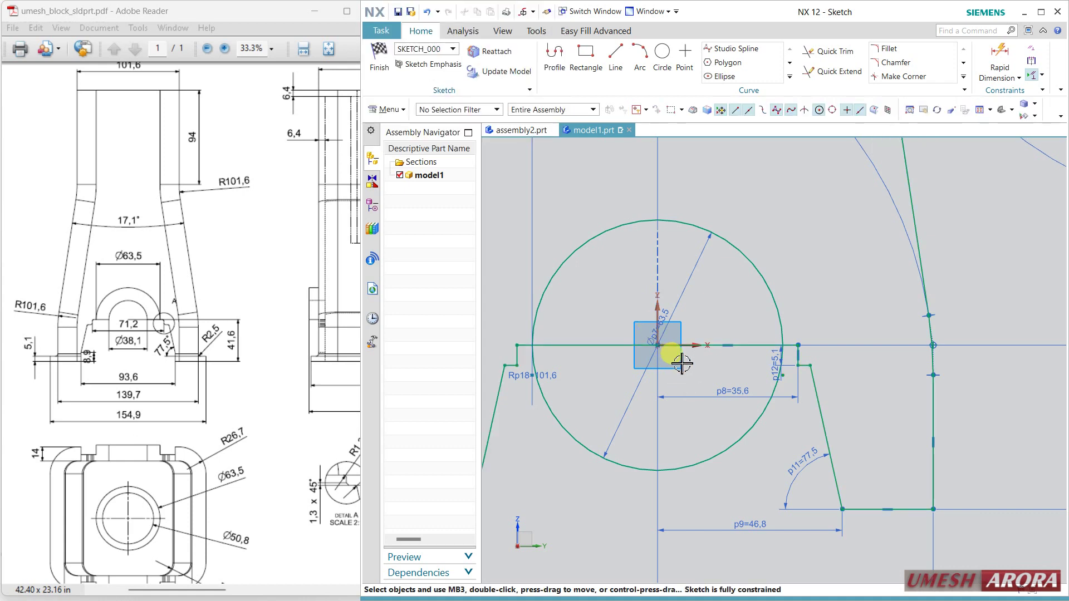
Step: Trim away the lower half of the 63.5 mm circle and the horizontal line segments inside it, leaving an open arch
{"action": "scroll", "coordinate": [681, 363], "scroll_direction": "down", "scroll_amount": 3}
{"action": "left_click", "coordinate": [830, 52]}
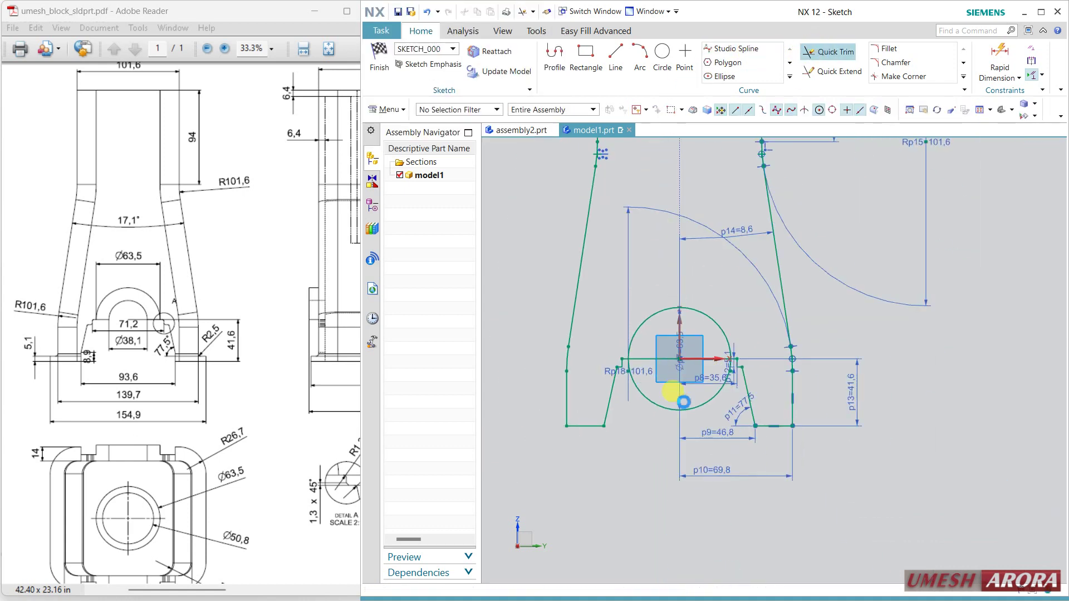
{"action": "left_click", "coordinate": [686, 410]}
{"action": "scroll", "coordinate": [691, 387], "scroll_direction": "up", "scroll_amount": 3}
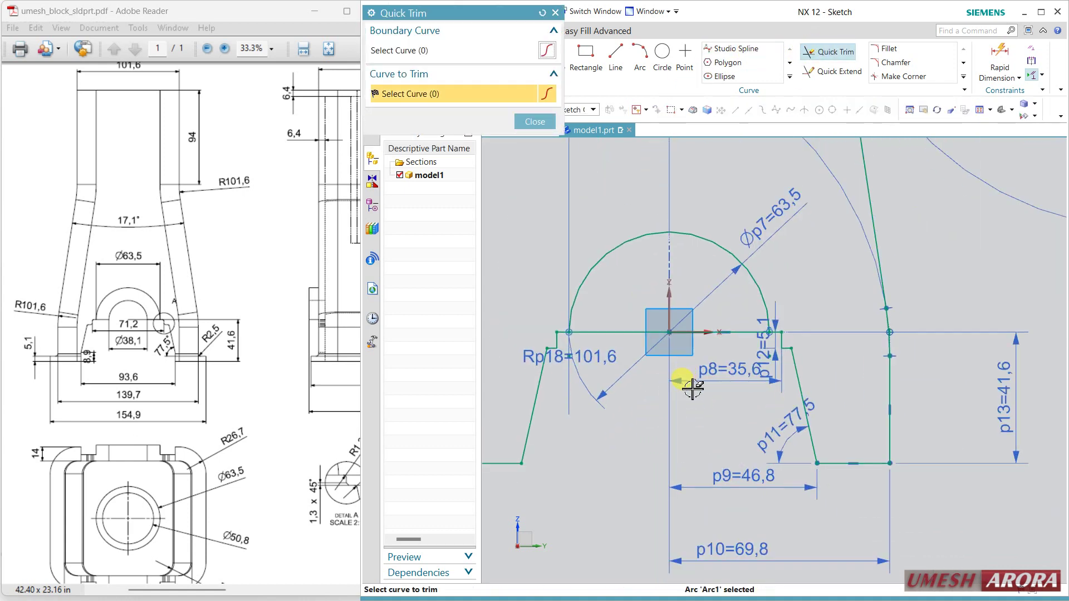
{"action": "left_click", "coordinate": [632, 334]}
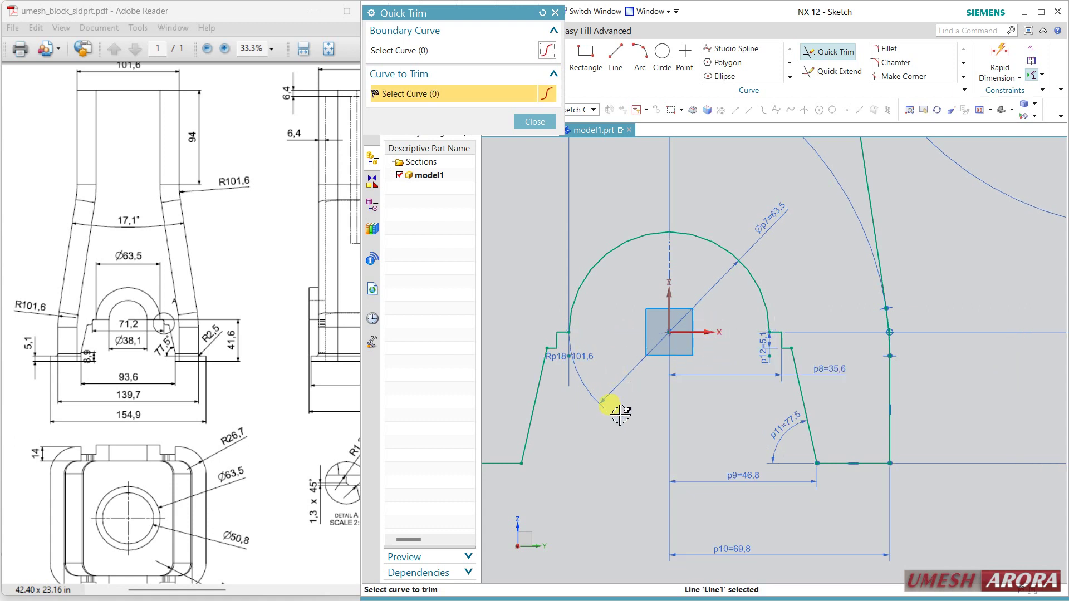
Step: End the trimming and finish the front-view profile sketch, returning to the 3D model
{"action": "key", "text": "Escape"}
{"action": "scroll", "coordinate": [621, 470], "scroll_direction": "down", "scroll_amount": 6}
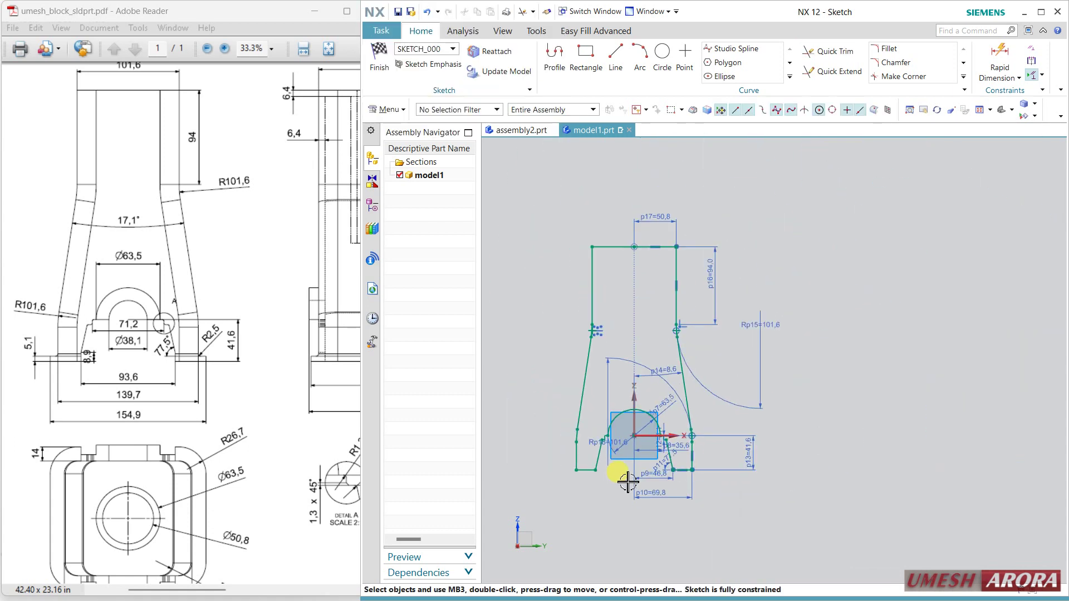
{"action": "scroll", "coordinate": [589, 363], "scroll_direction": "up", "scroll_amount": 2}
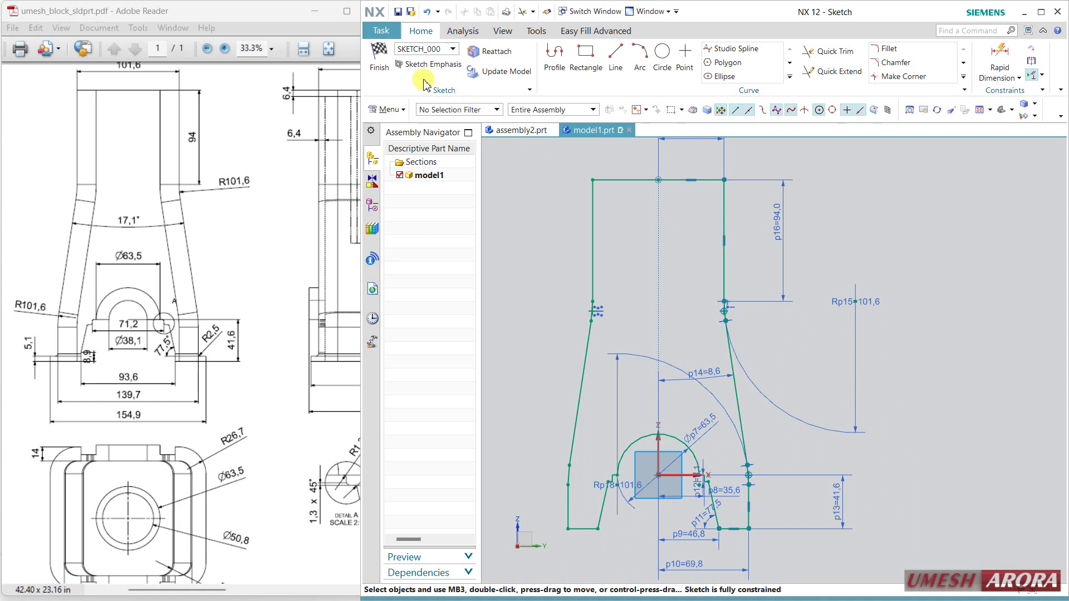
{"action": "left_click", "coordinate": [380, 62]}
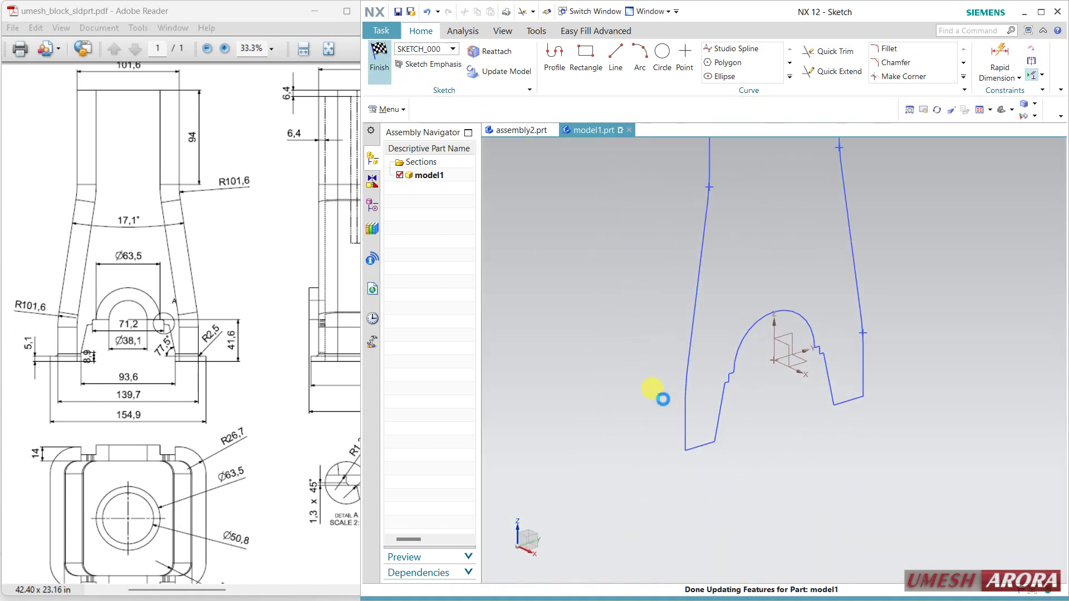
{"action": "scroll", "coordinate": [668, 409], "scroll_direction": "down", "scroll_amount": 3}
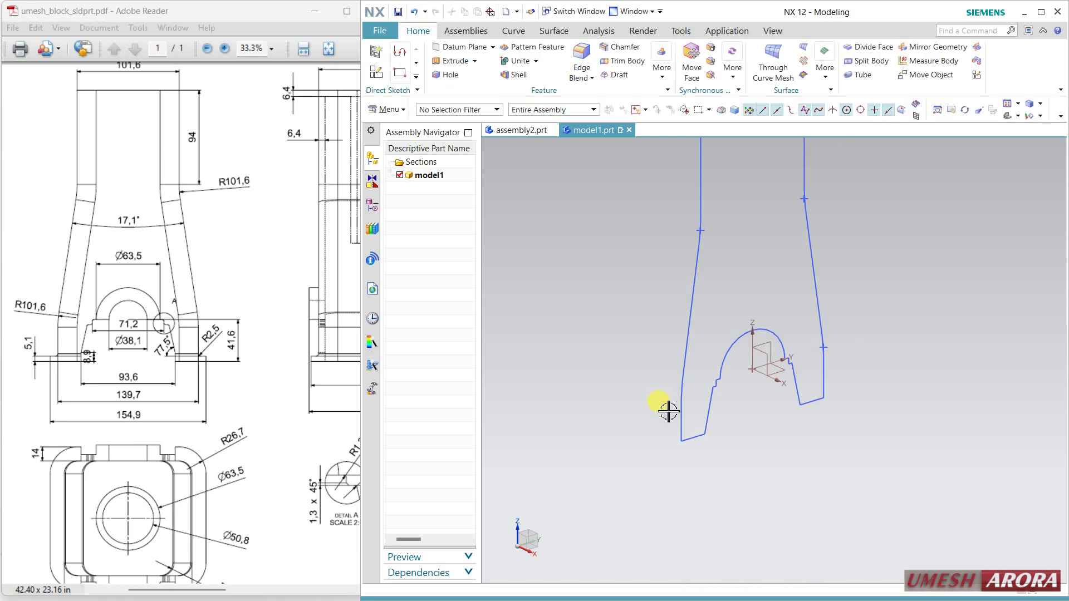
{"action": "scroll", "coordinate": [717, 185], "scroll_direction": "up", "scroll_amount": 1}
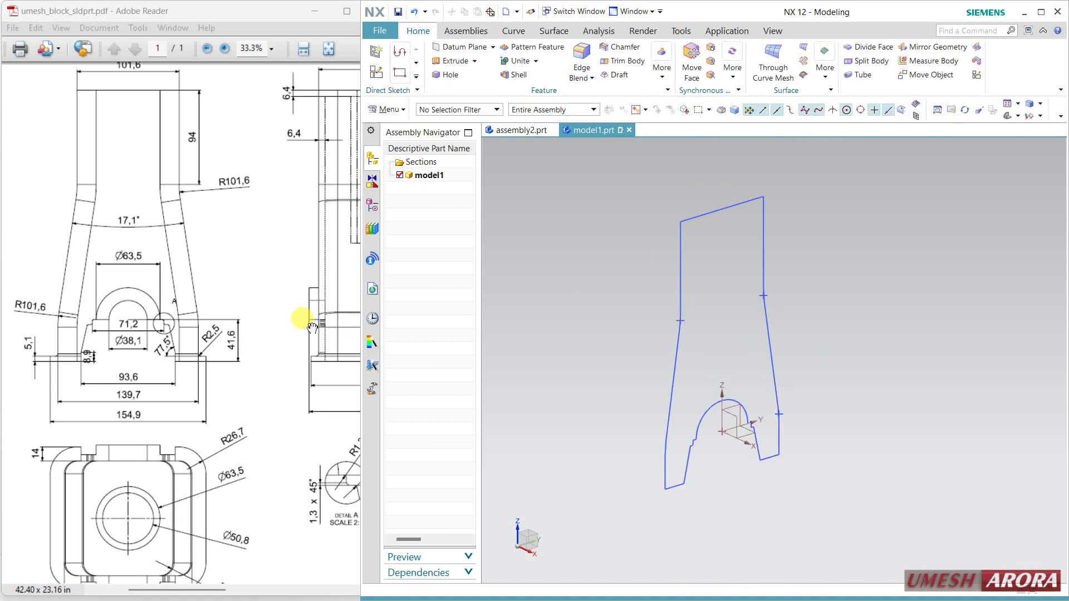
Step: Extrude the whole connected front-view profile symmetrically by 127/2 mm to each side of the sketch plane
{"action": "left_click_drag", "start_coordinate": [313, 328], "coordinate": [210, 344]}
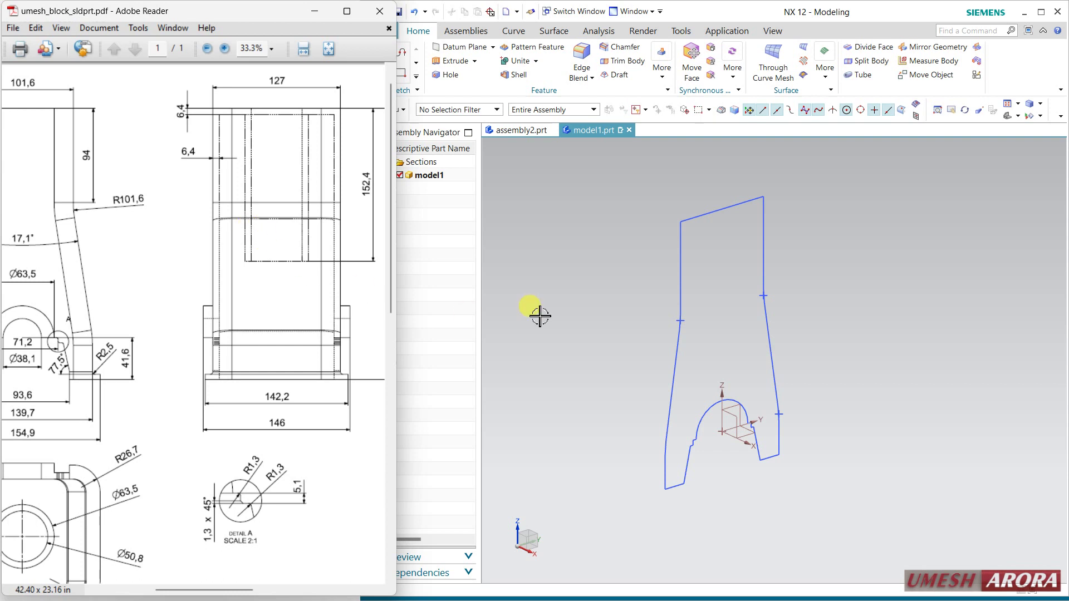
{"action": "left_click", "coordinate": [455, 61]}
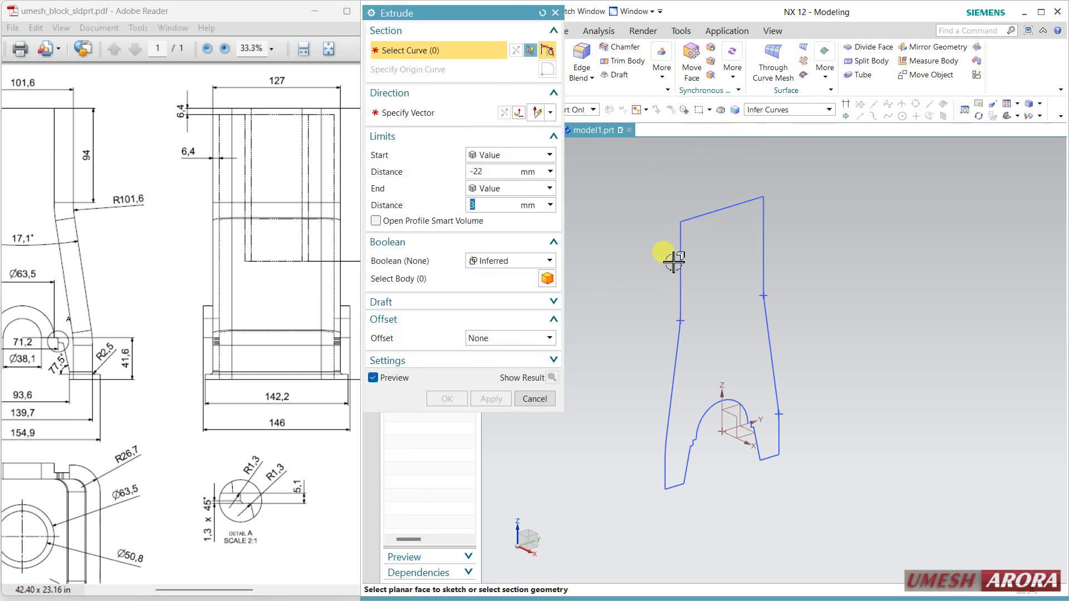
{"action": "left_click", "coordinate": [800, 111]}
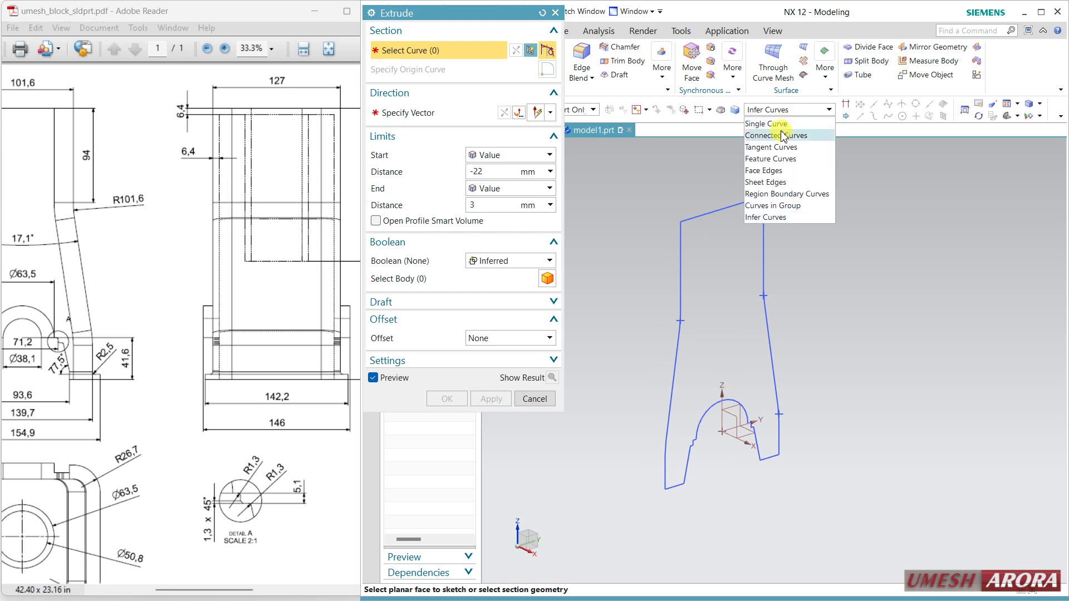
{"action": "left_click", "coordinate": [775, 139]}
{"action": "left_click", "coordinate": [718, 215]}
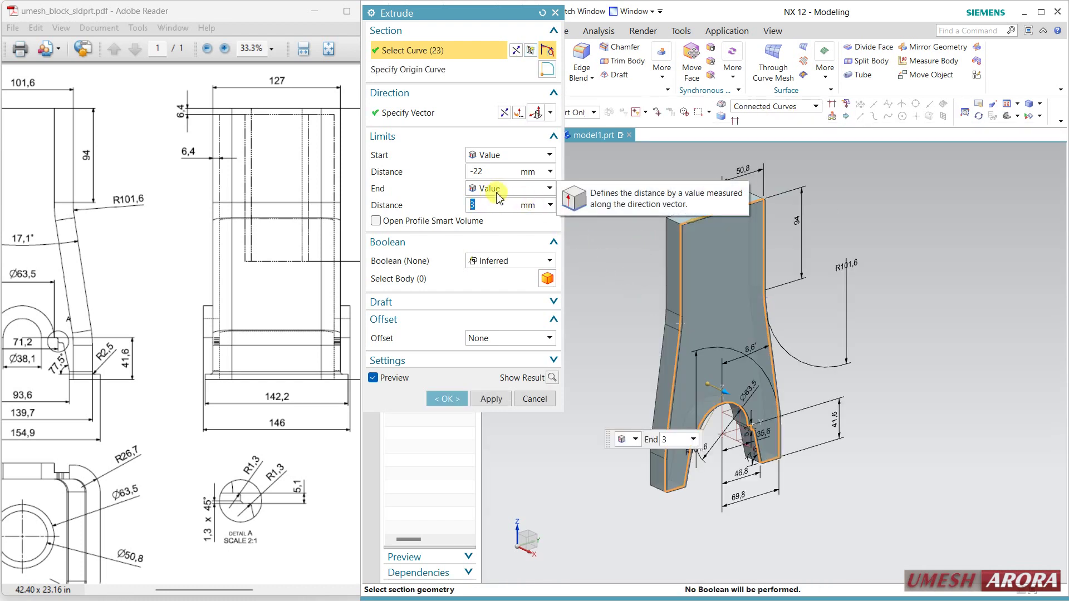
{"action": "type", "text": "127/2"}
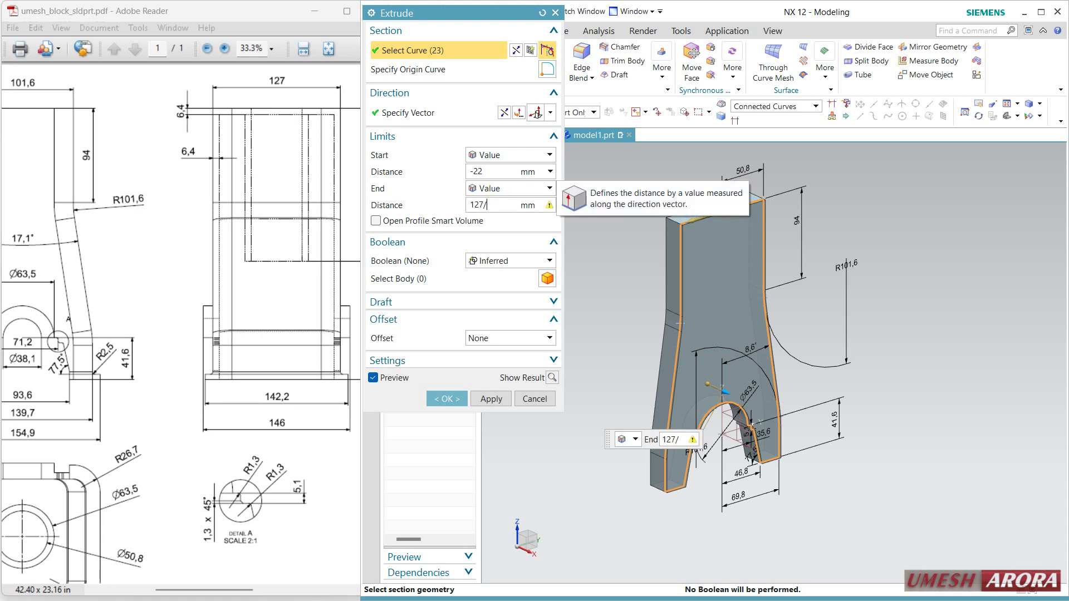
{"action": "key", "text": "Return"}
{"action": "left_click", "coordinate": [497, 189]}
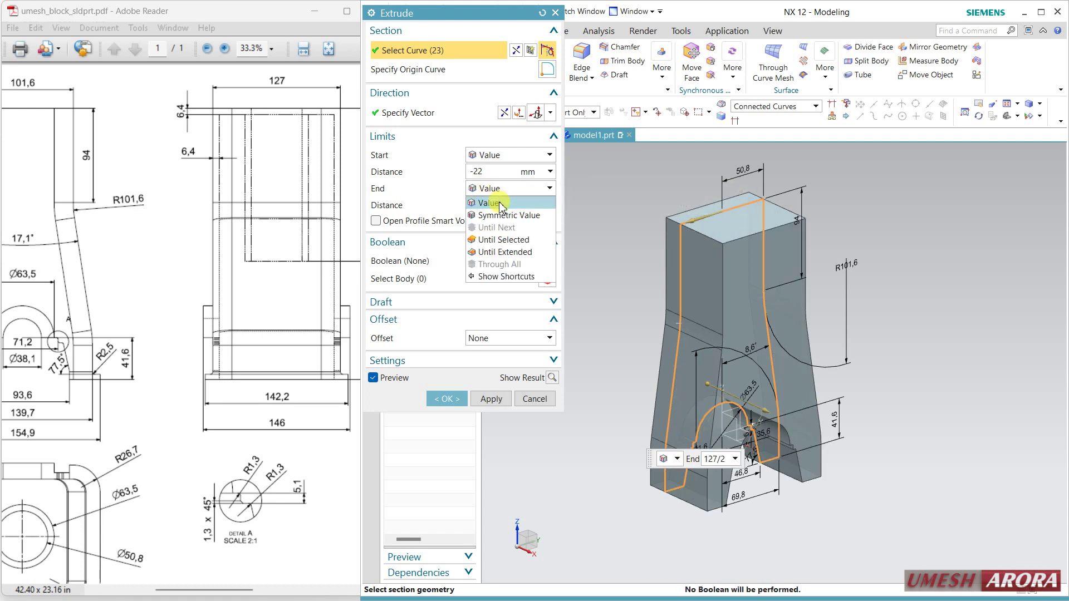
{"action": "left_click", "coordinate": [500, 216]}
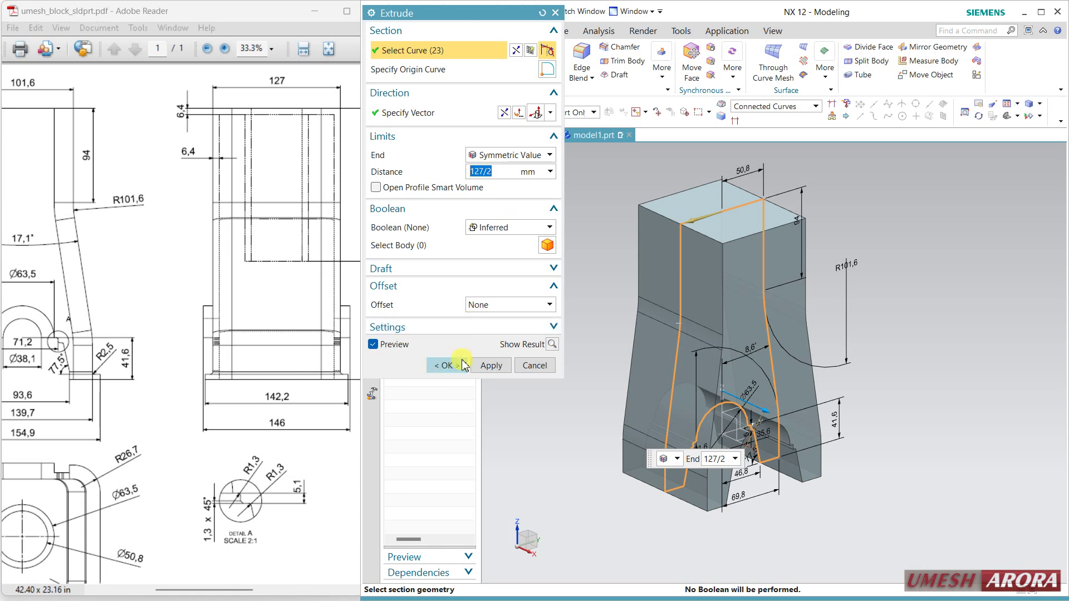
{"action": "middle_click", "coordinate": [705, 401]}
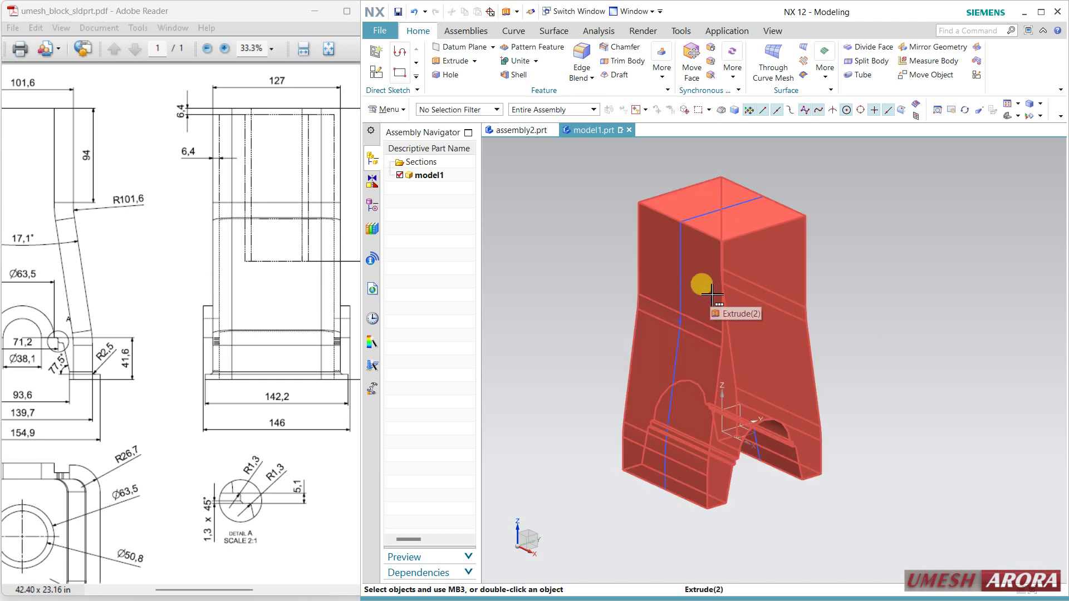
Step: Blend the four long corner edges of the extruded block, including their tangent edges, with a 12.7 mm radius
{"action": "left_click_drag", "start_coordinate": [186, 441], "coordinate": [296, 368]}
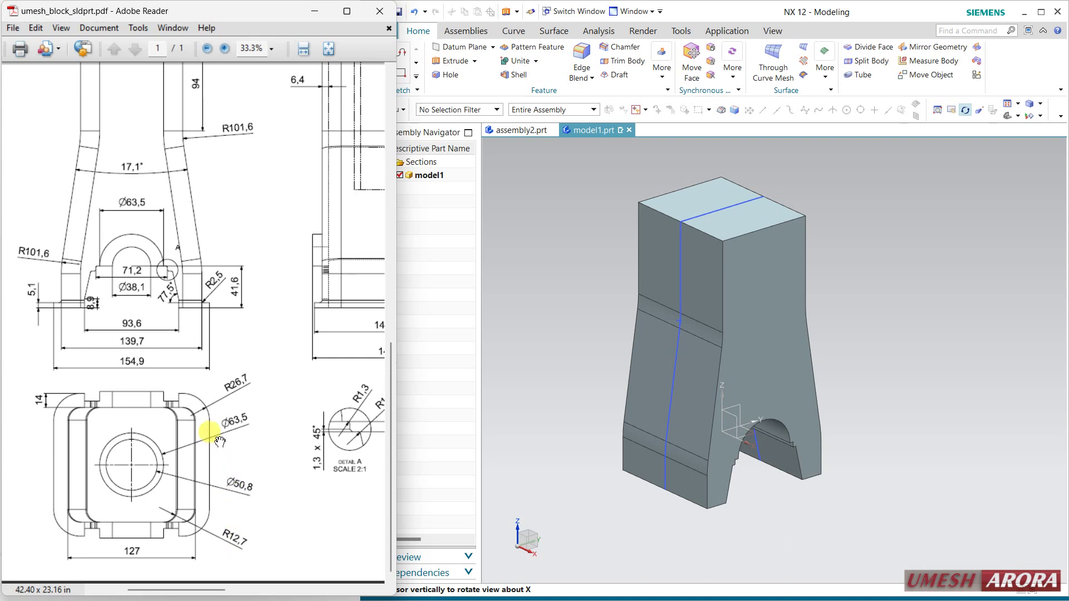
{"action": "mouse_move", "coordinate": [207, 314]}
{"action": "left_mouse_down"}
{"action": "mouse_move", "coordinate": [198, 301]}
{"action": "mouse_move", "coordinate": [220, 303]}
{"action": "mouse_move", "coordinate": [207, 298]}
{"action": "left_mouse_up"}
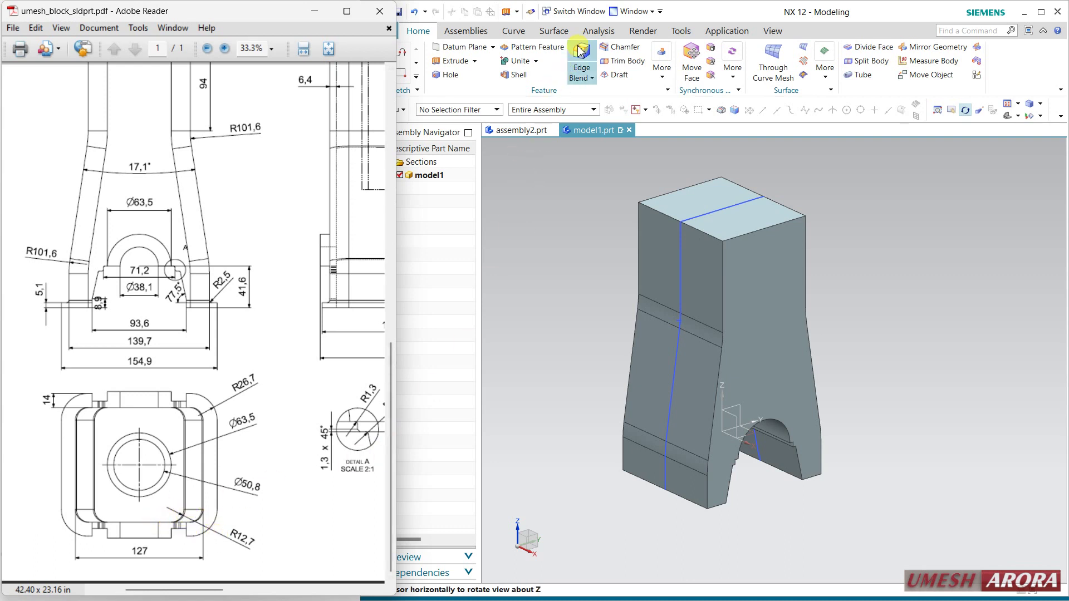
{"action": "left_click", "coordinate": [549, 238]}
{"action": "type", "text": "b"}
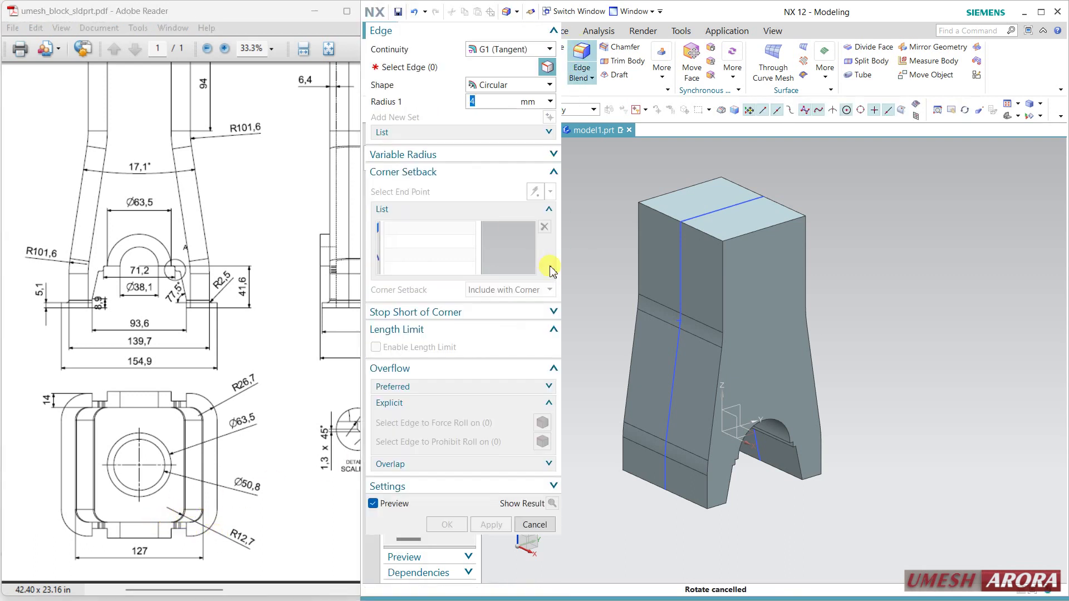
{"action": "type", "text": ".7"}
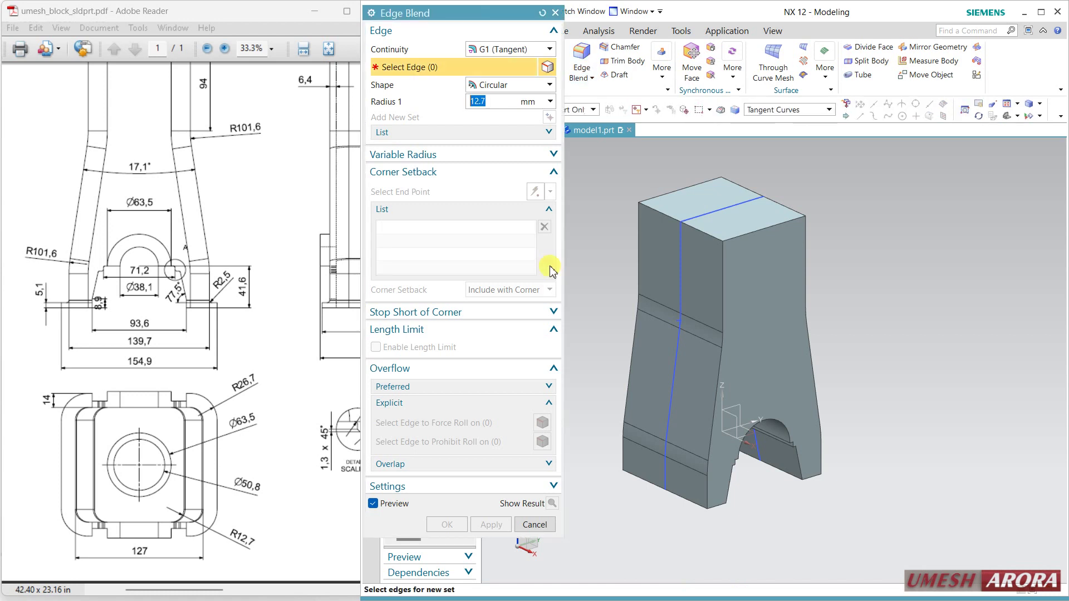
{"action": "left_click", "coordinate": [722, 251]}
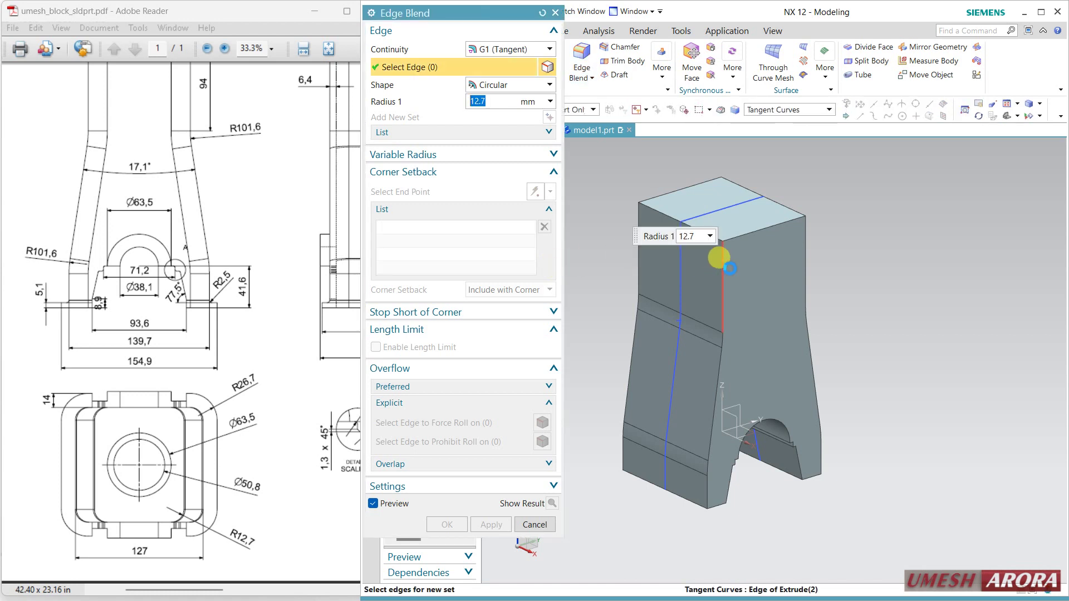
{"action": "left_click", "coordinate": [806, 247]}
{"action": "left_click", "coordinate": [641, 267]}
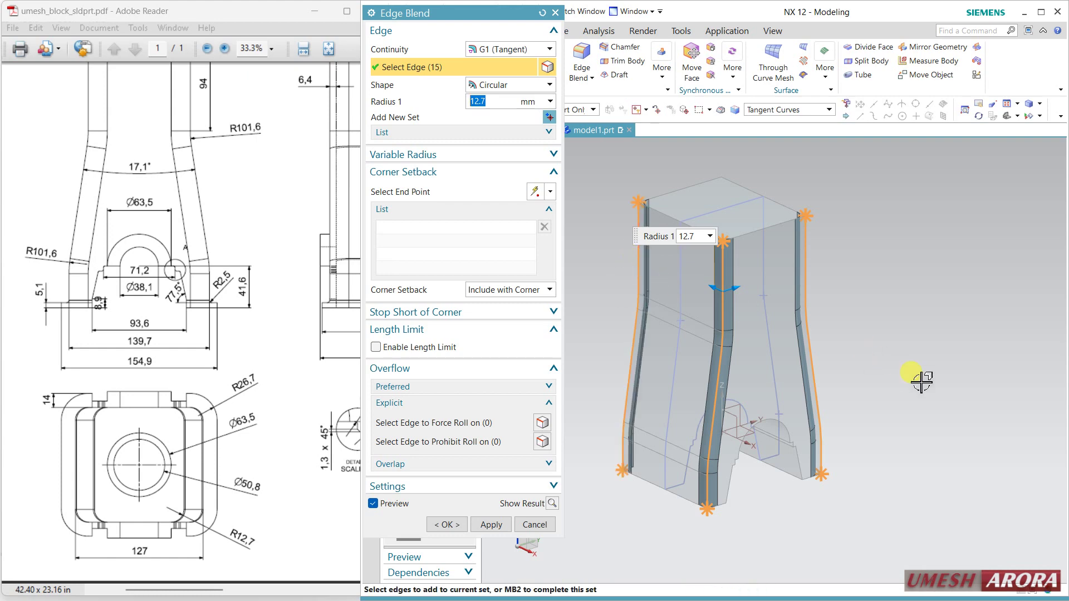
{"action": "middle_click_drag", "start_coordinate": [914, 375], "coordinate": [907, 353]}
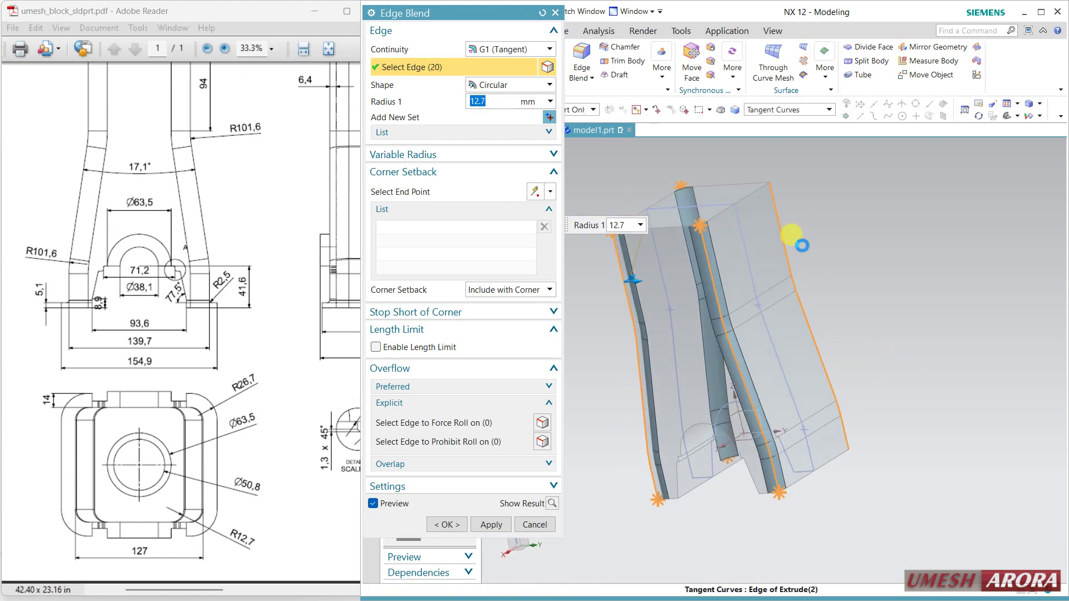
{"action": "left_click", "coordinate": [445, 525]}
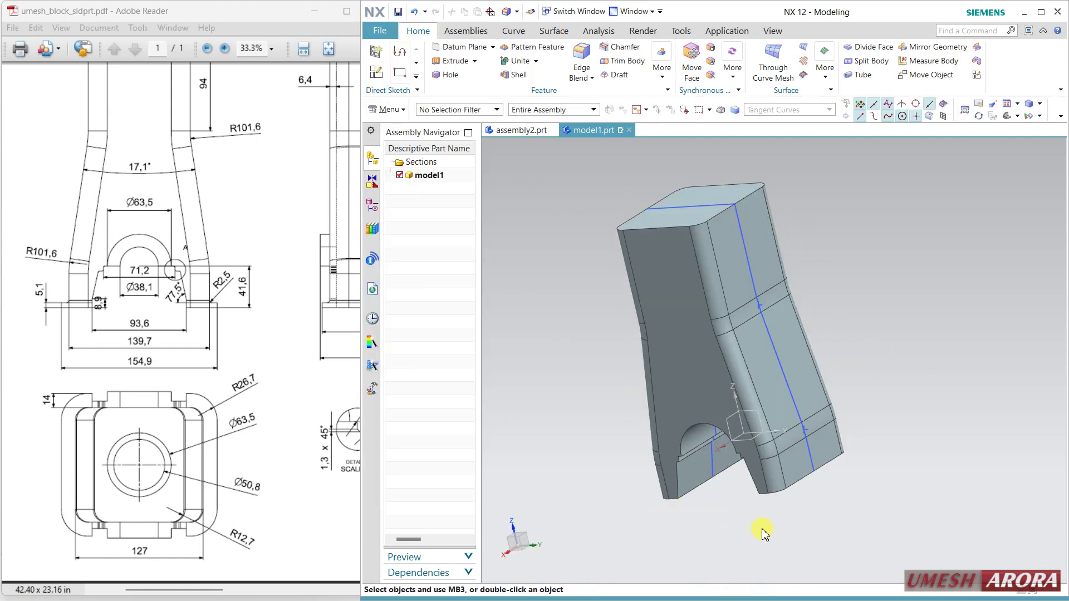
Step: Start a 6.4 mm shell and select the arch face plus one leg's stepped, slanted inner and bottom faces for removal
{"action": "middle_click_drag", "start_coordinate": [763, 529], "coordinate": [812, 520]}
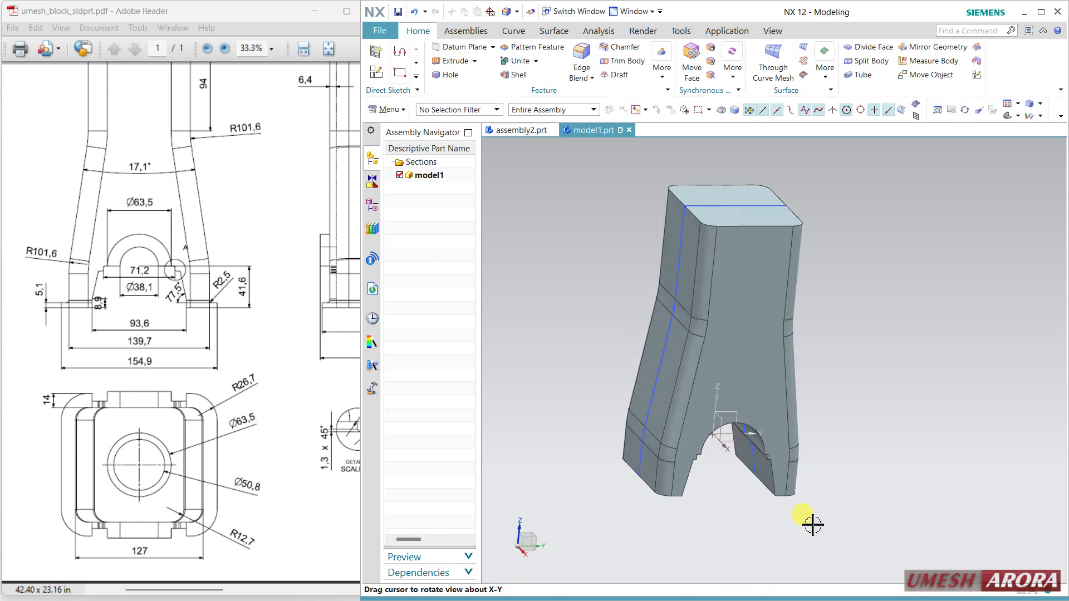
{"action": "left_click", "coordinate": [287, 167]}
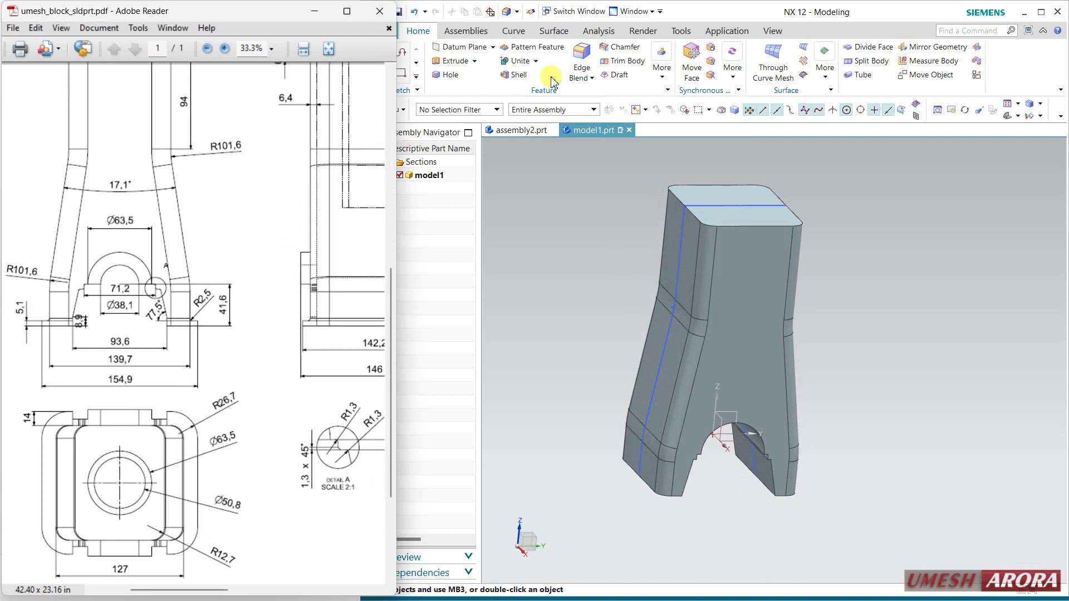
{"action": "left_click", "coordinate": [515, 75]}
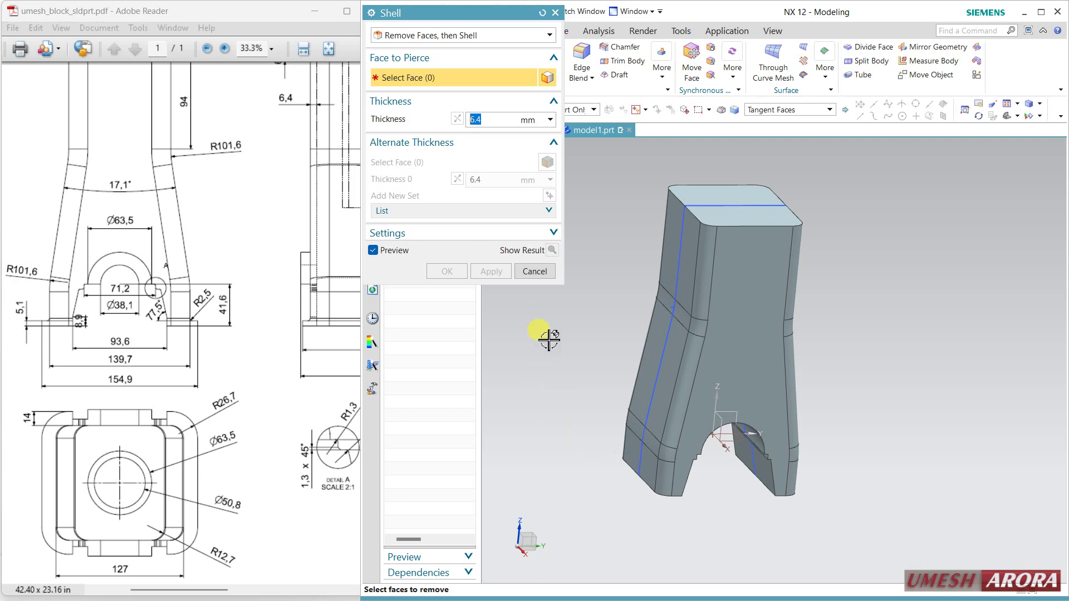
{"action": "middle_click_drag", "start_coordinate": [718, 454], "coordinate": [677, 365]}
{"action": "scroll", "coordinate": [692, 322], "scroll_direction": "up", "scroll_amount": 5}
{"action": "left_click", "coordinate": [691, 322]}
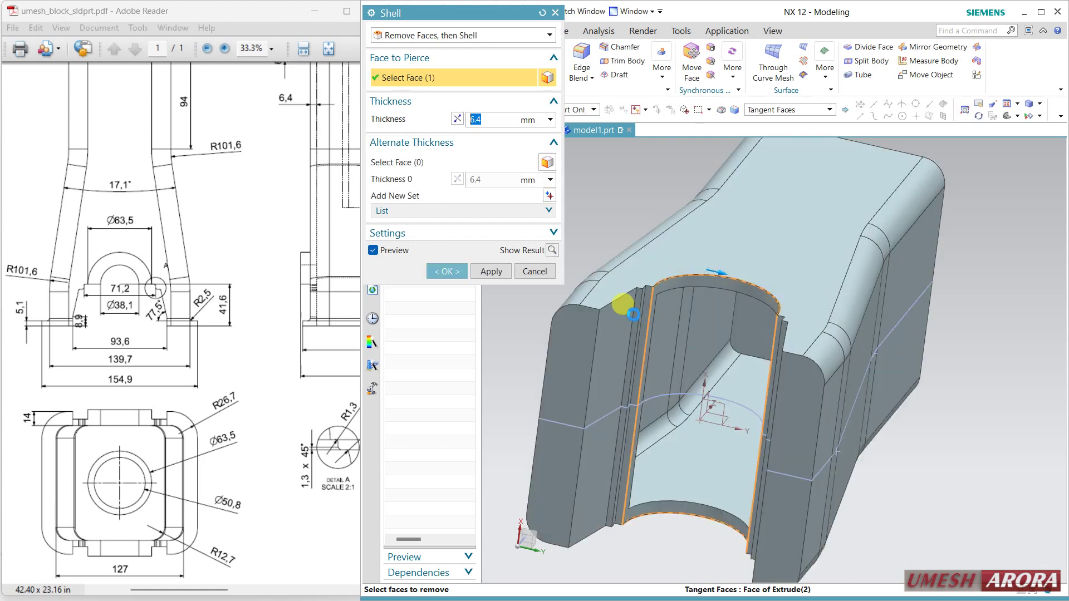
{"action": "scroll", "coordinate": [649, 299], "scroll_direction": "up", "scroll_amount": 3}
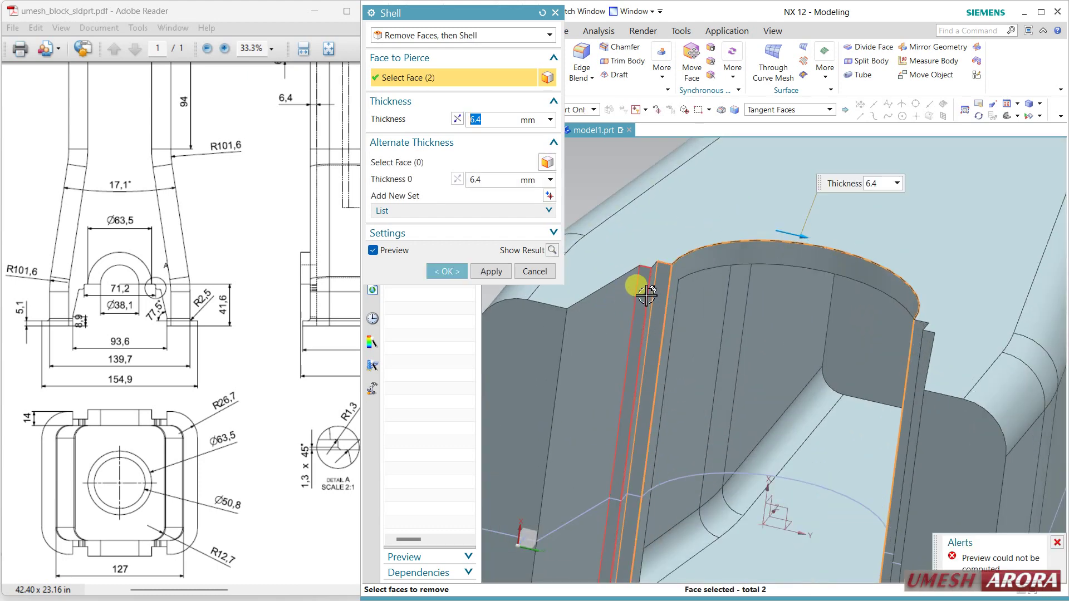
{"action": "left_click", "coordinate": [651, 284]}
{"action": "left_click", "coordinate": [632, 286]}
{"action": "left_click", "coordinate": [612, 321]}
{"action": "scroll", "coordinate": [613, 321], "scroll_direction": "down", "scroll_amount": 3}
{"action": "left_click", "coordinate": [576, 371]}
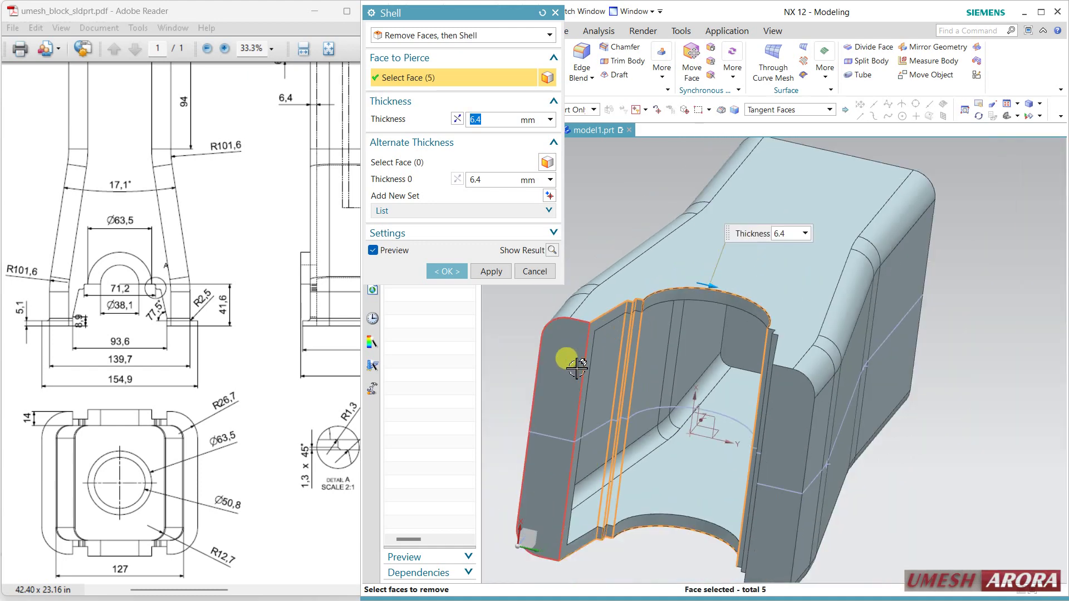
Step: Add the opposite leg's stepped and slanted inner faces to the removed faces and create the 6.4 mm shell
{"action": "middle_click_drag", "start_coordinate": [650, 422], "coordinate": [728, 406]}
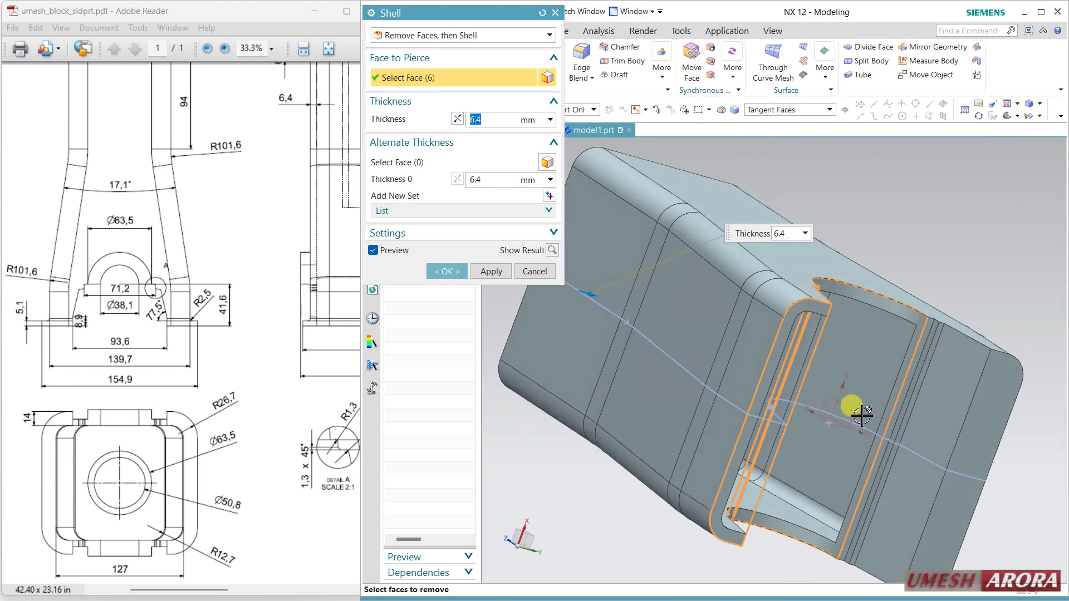
{"action": "scroll", "coordinate": [919, 346], "scroll_direction": "up", "scroll_amount": 5}
{"action": "left_click", "coordinate": [947, 326]}
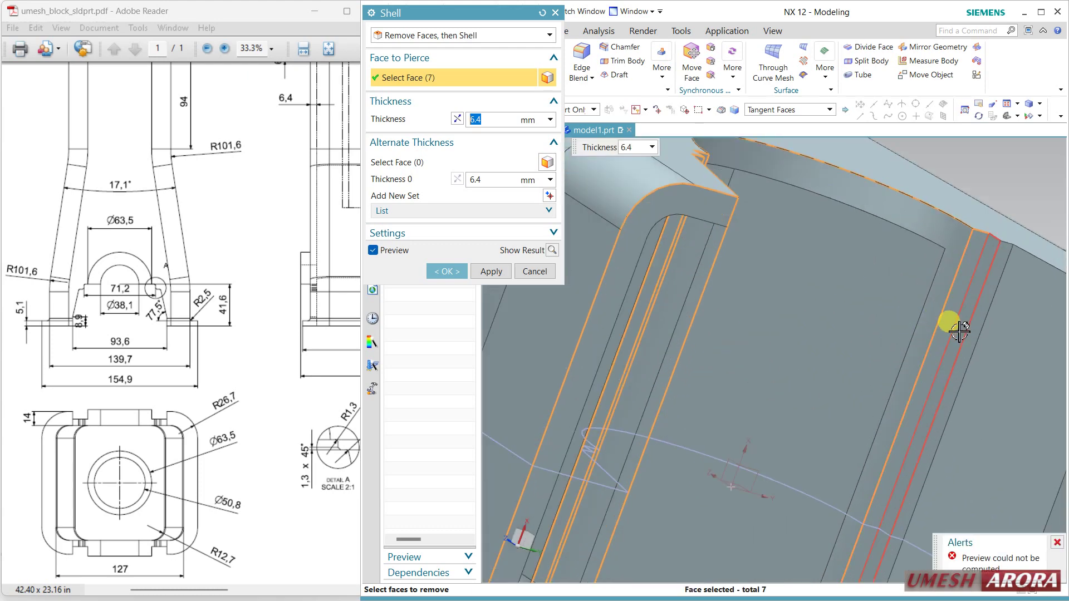
{"action": "left_click", "coordinate": [940, 349]}
{"action": "left_click", "coordinate": [961, 367]}
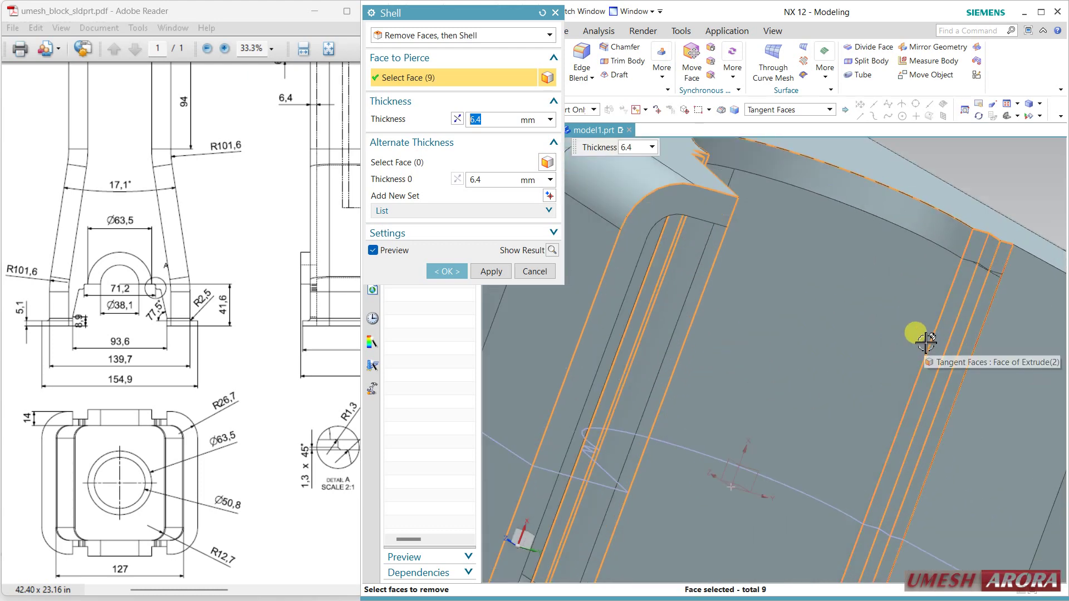
{"action": "scroll", "coordinate": [958, 466], "scroll_direction": "down", "scroll_amount": 3}
{"action": "left_click", "coordinate": [954, 462]}
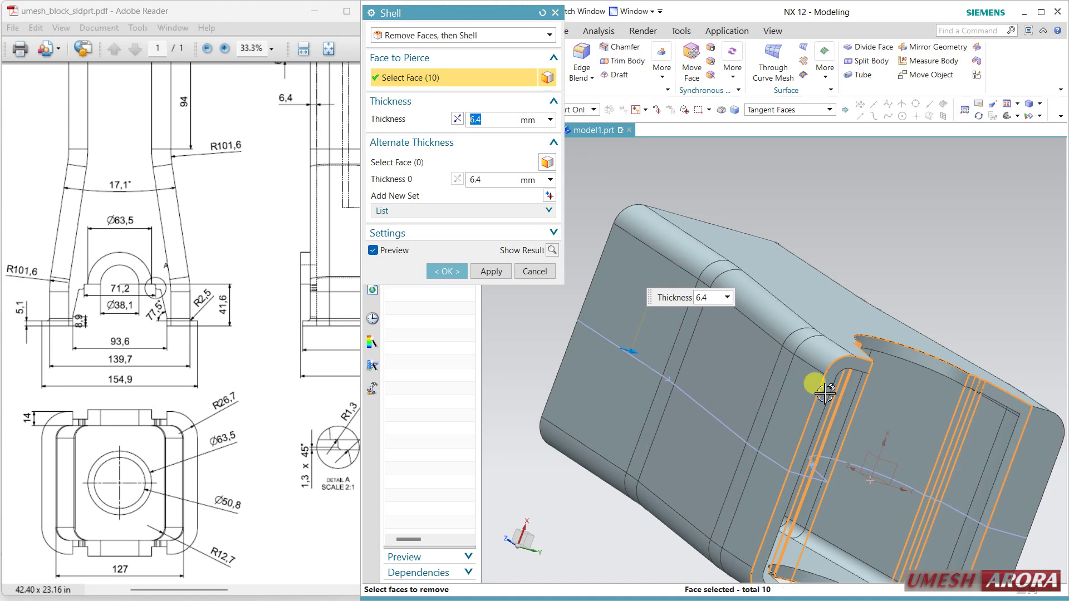
{"action": "left_click", "coordinate": [444, 272]}
Step: Edit the shell to also remove the bottom face of the second leg
{"action": "middle_click_drag", "start_coordinate": [648, 299], "coordinate": [783, 296]}
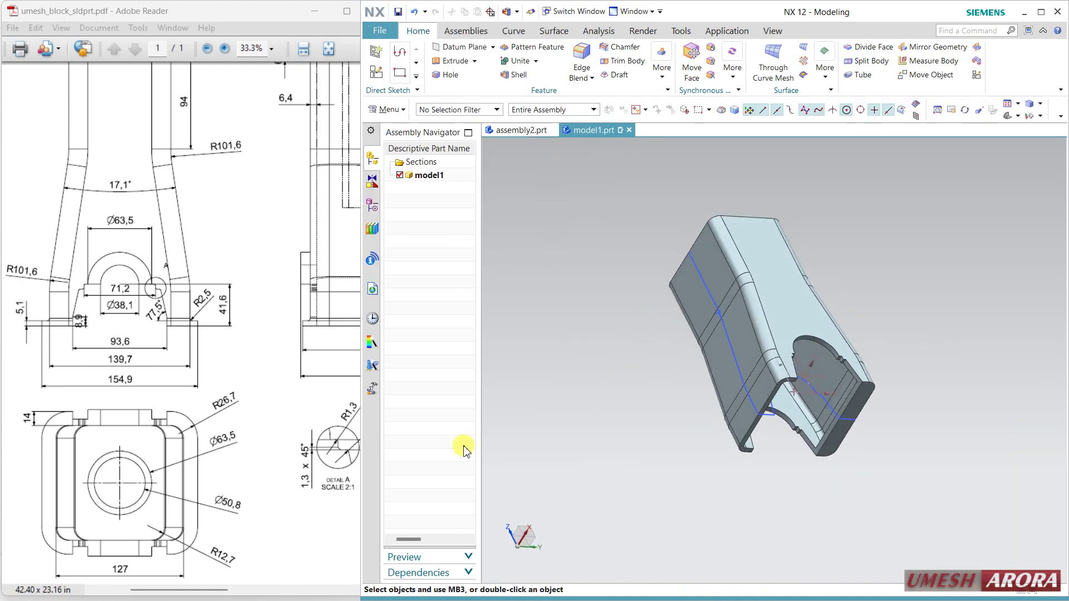
{"action": "left_click", "coordinate": [375, 211]}
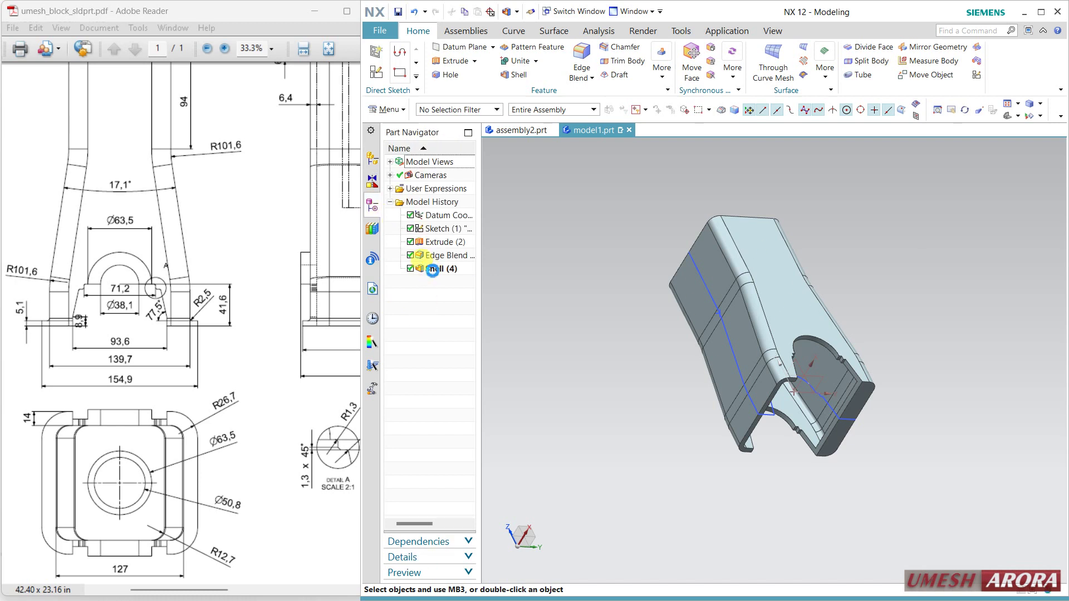
{"action": "double_click", "coordinate": [433, 270]}
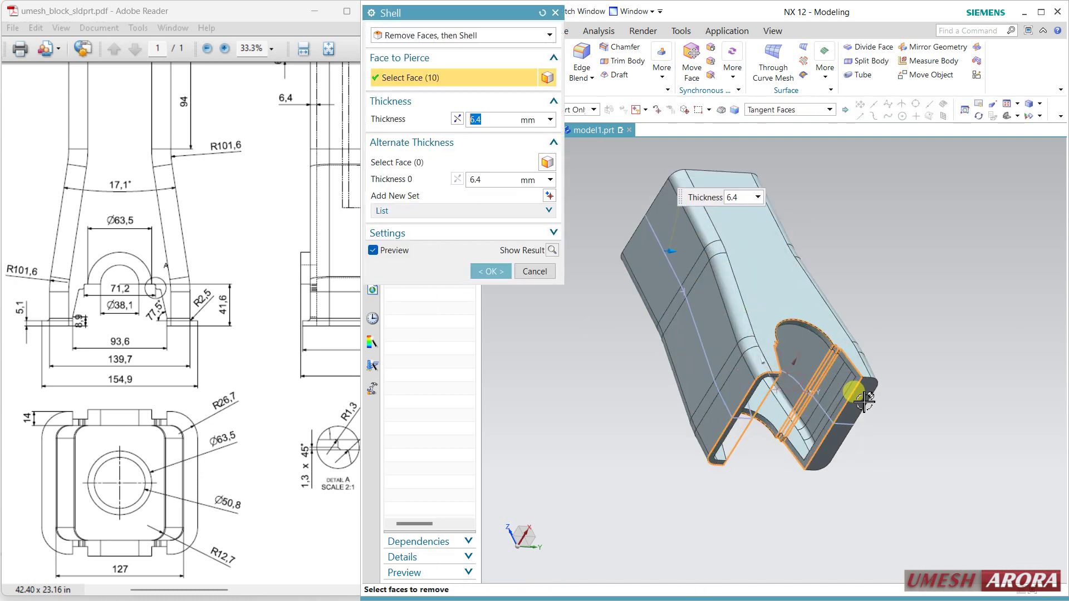
{"action": "left_click", "coordinate": [490, 271]}
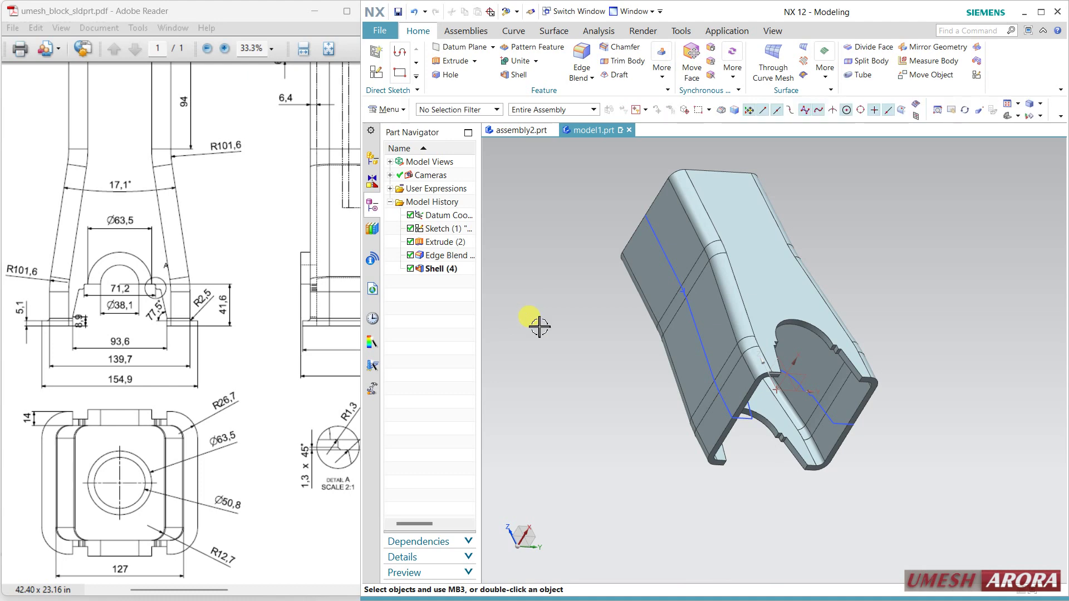
Step: Start a sketch on the inner face of the shell's closed top, with the Y direction as horizontal reference
{"action": "middle_click_drag", "start_coordinate": [951, 310], "coordinate": [902, 279]}
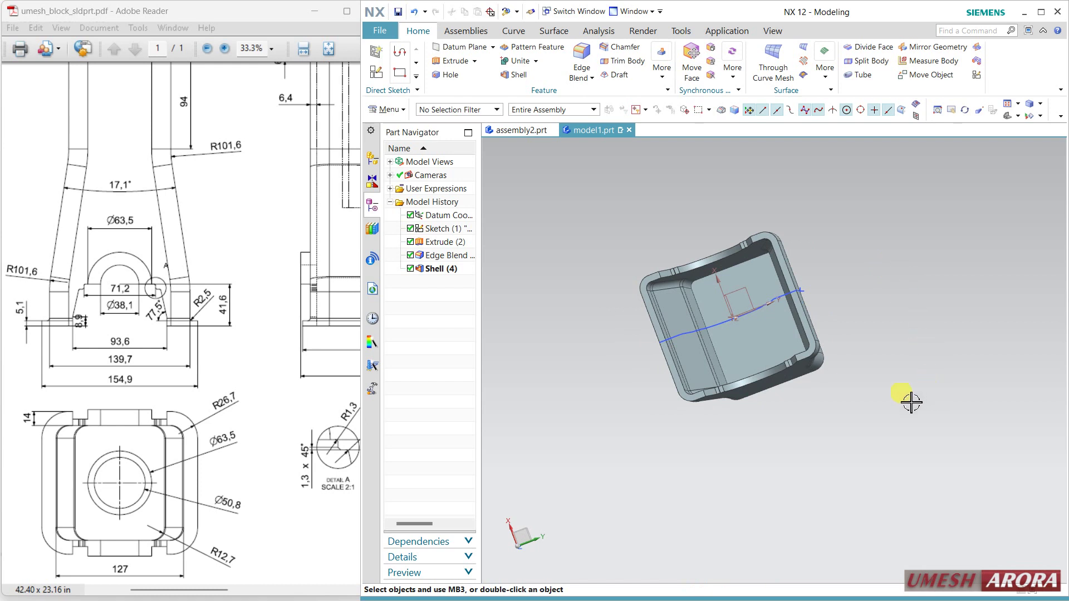
{"action": "key", "text": "F8"}
{"action": "scroll", "coordinate": [735, 261], "scroll_direction": "up", "scroll_amount": 3}
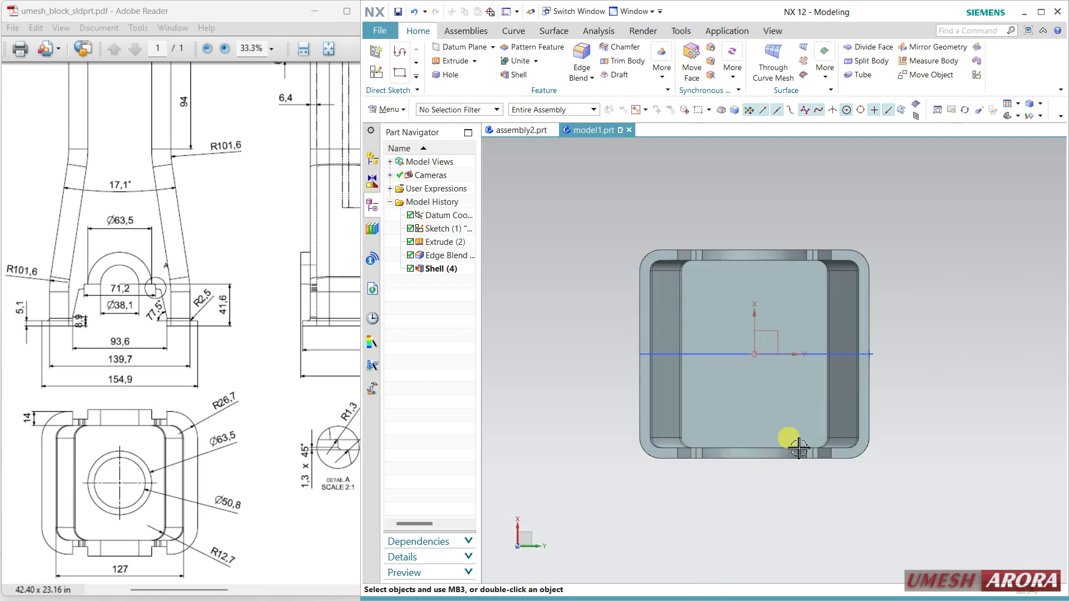
{"action": "left_click", "coordinate": [376, 72]}
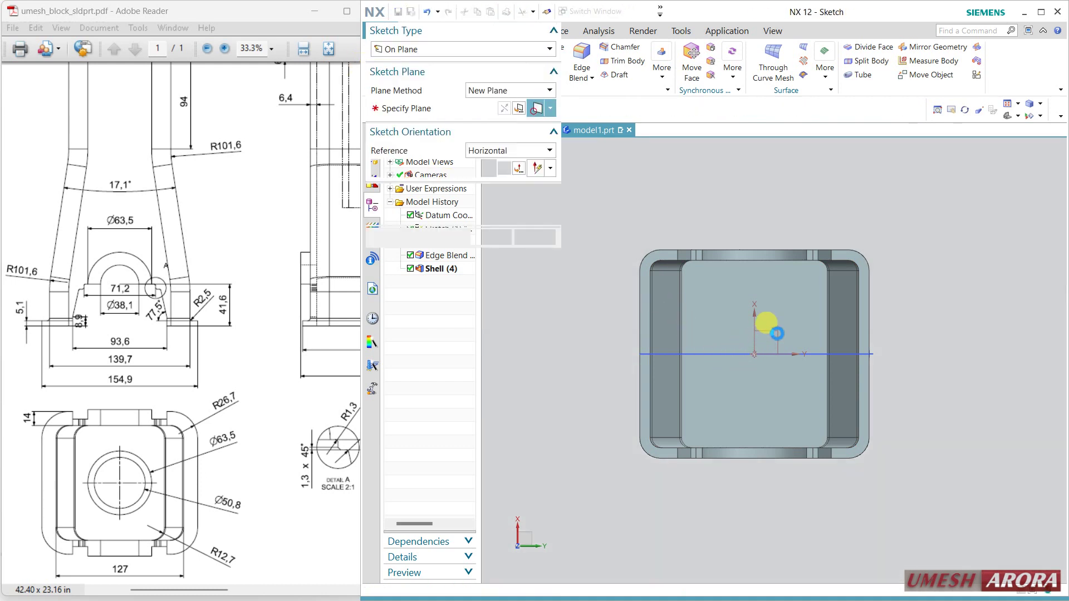
{"action": "left_click", "coordinate": [787, 337]}
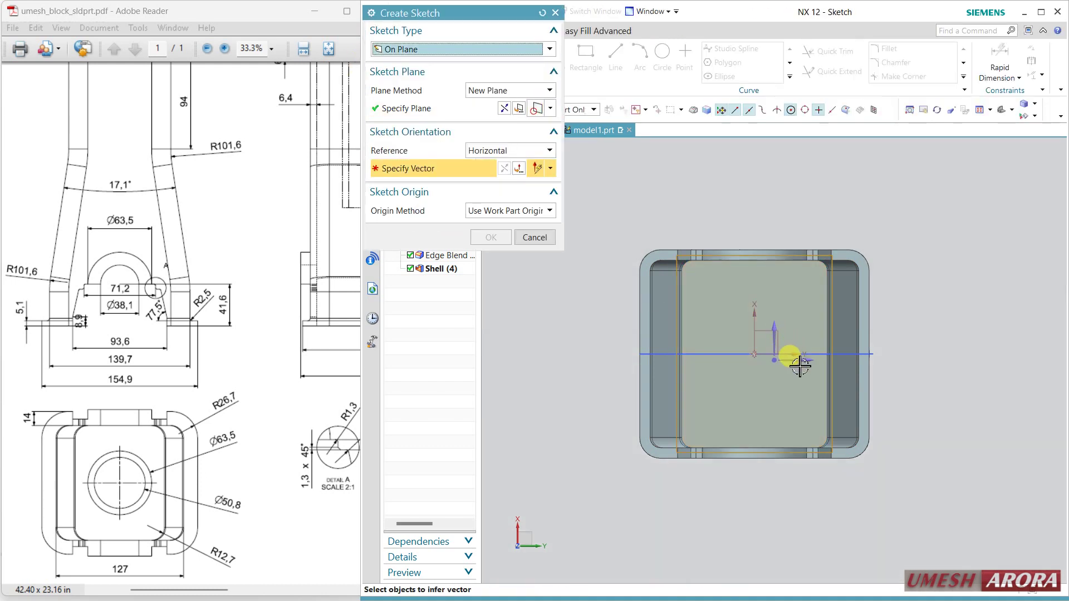
{"action": "middle_click", "coordinate": [904, 409]}
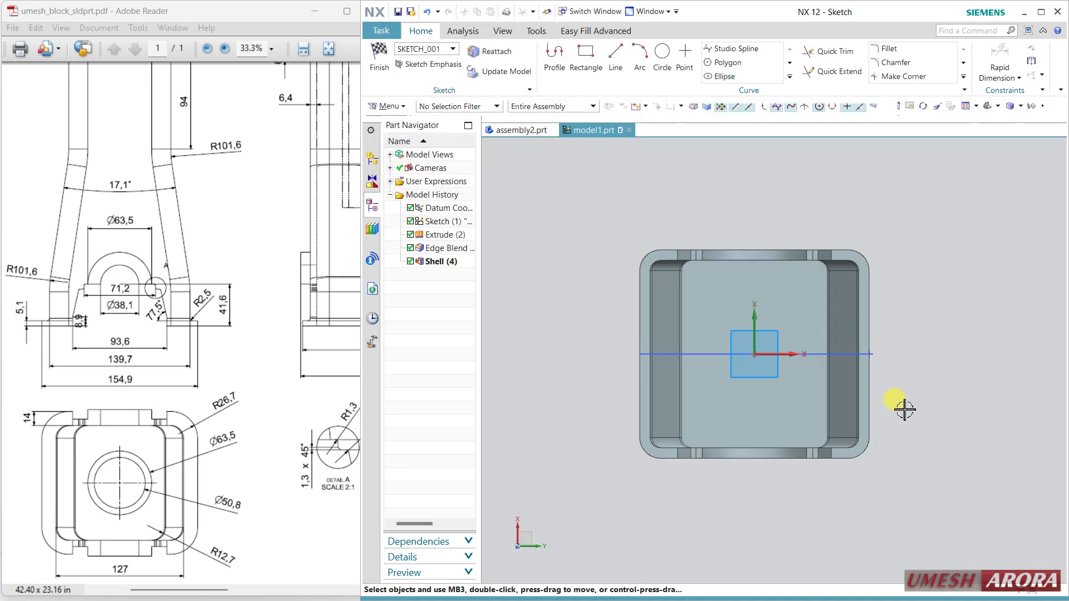
Step: Draw two concentric circles of 63.5 and 50.8 mm diameter at the sketch origin and finish the sketch
{"action": "left_click", "coordinate": [662, 54]}
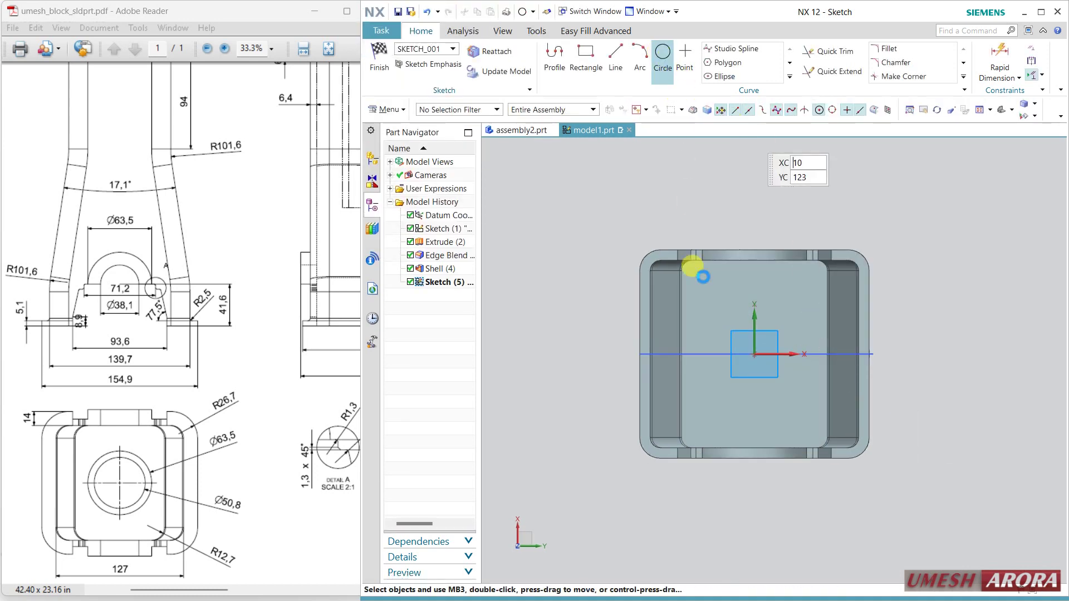
{"action": "left_click", "coordinate": [756, 356]}
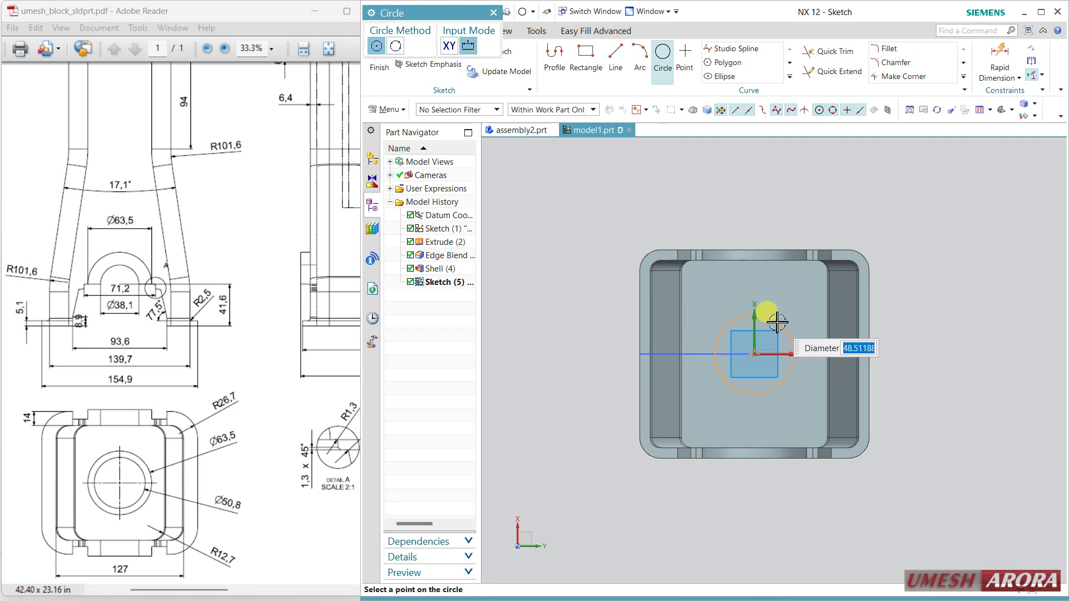
{"action": "type", "text": "63.5"}
{"action": "key", "text": "Return"}
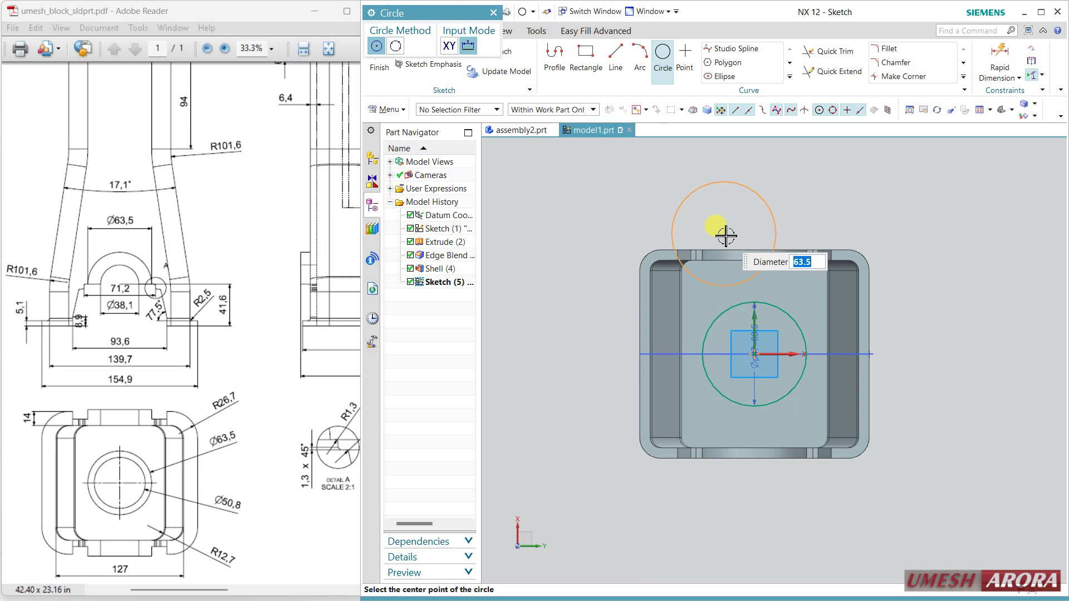
{"action": "left_click", "coordinate": [754, 355]}
{"action": "key", "text": "Escape"}
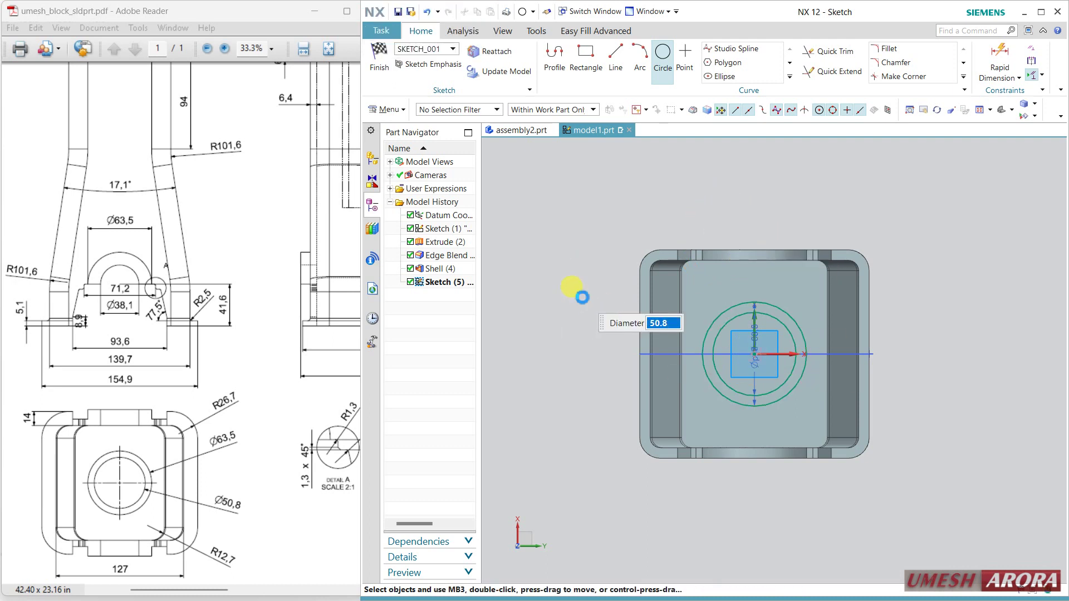
{"action": "left_click", "coordinate": [382, 59]}
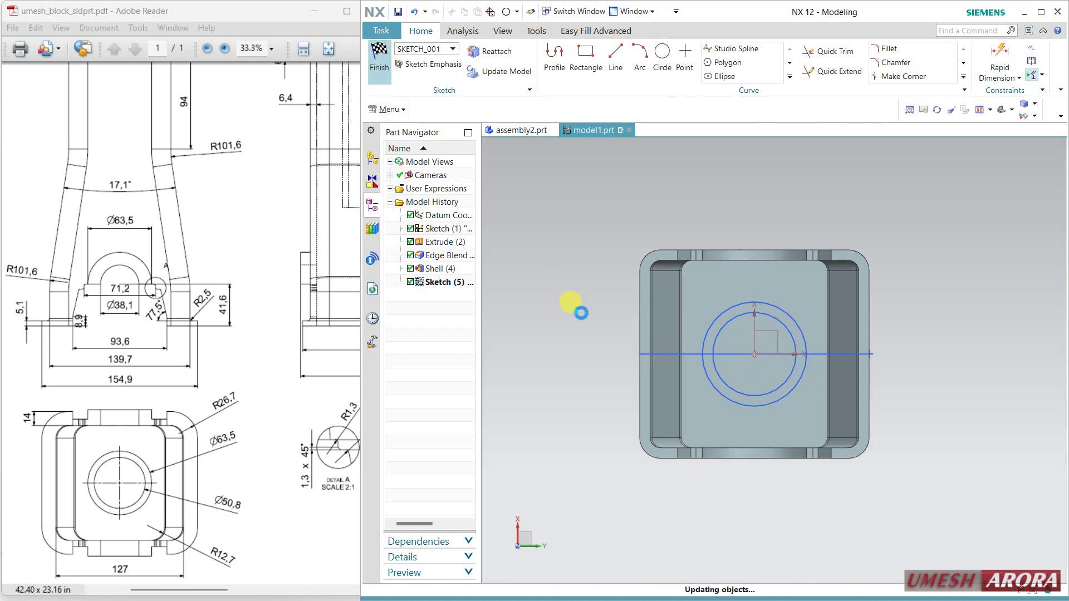
Step: Extrude both circles 152.4 mm into the hollow body as a tube, united with the body
{"action": "middle_click_drag", "start_coordinate": [582, 311], "coordinate": [584, 324]}
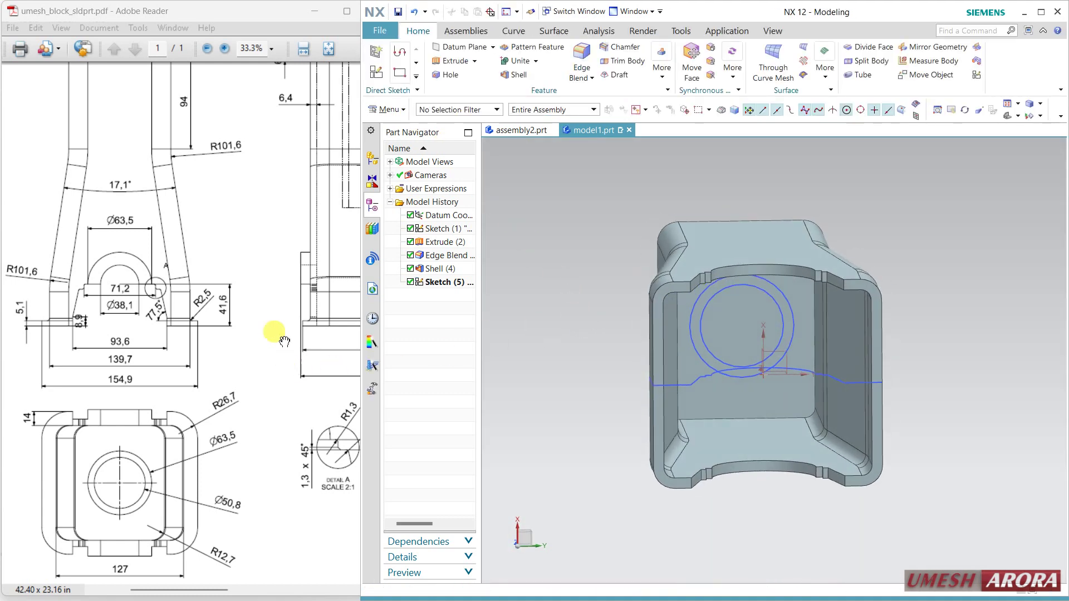
{"action": "left_click_drag", "start_coordinate": [283, 283], "coordinate": [153, 340]}
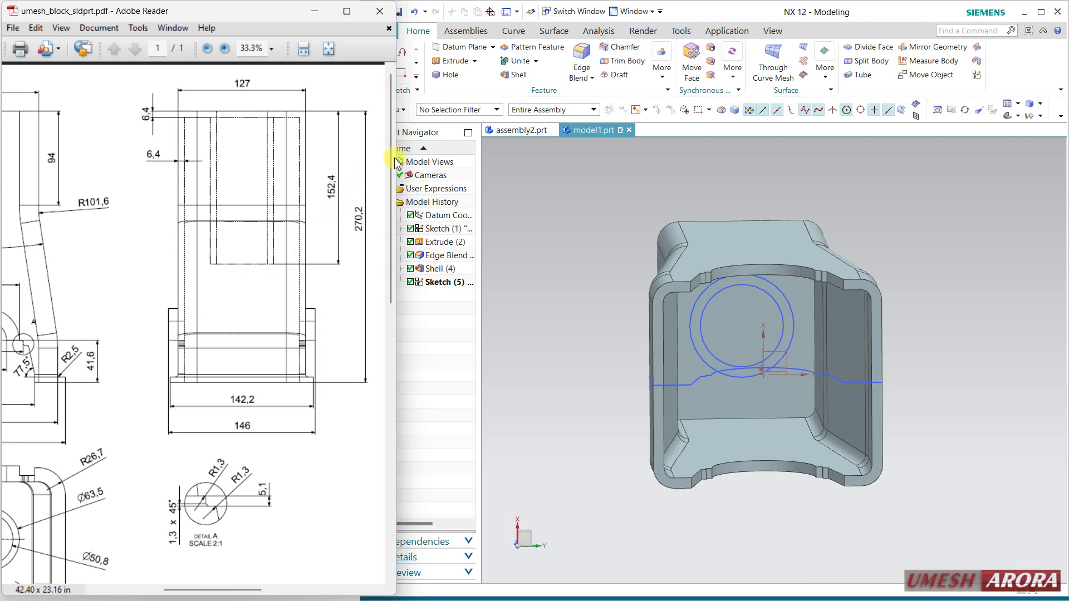
{"action": "left_click", "coordinate": [451, 73]}
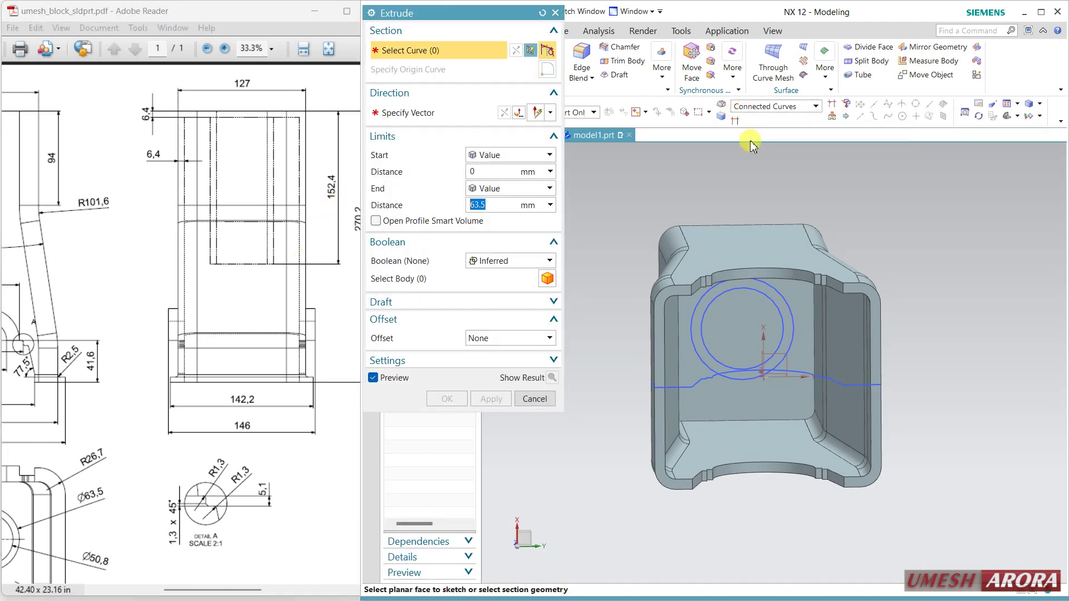
{"action": "left_click", "coordinate": [763, 107]}
{"action": "left_click", "coordinate": [754, 219]}
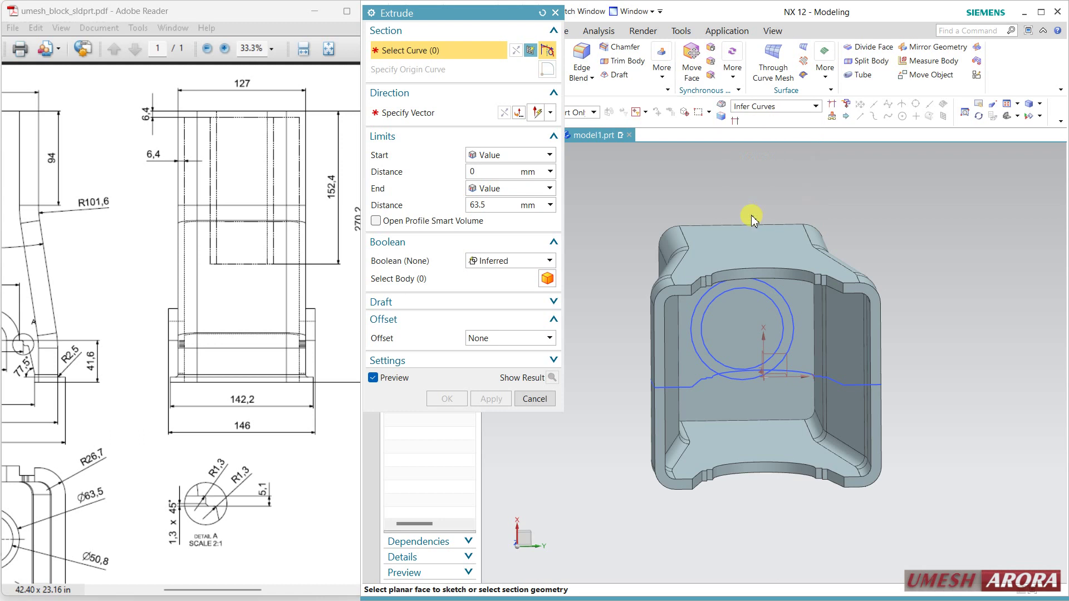
{"action": "left_click", "coordinate": [734, 292]}
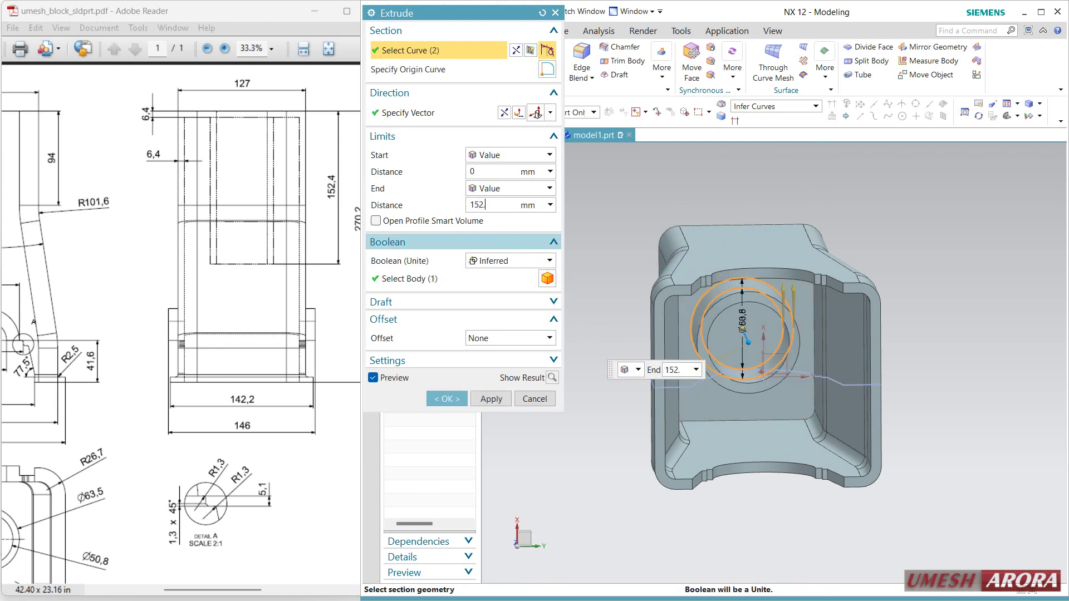
{"action": "left_click", "coordinate": [510, 242]}
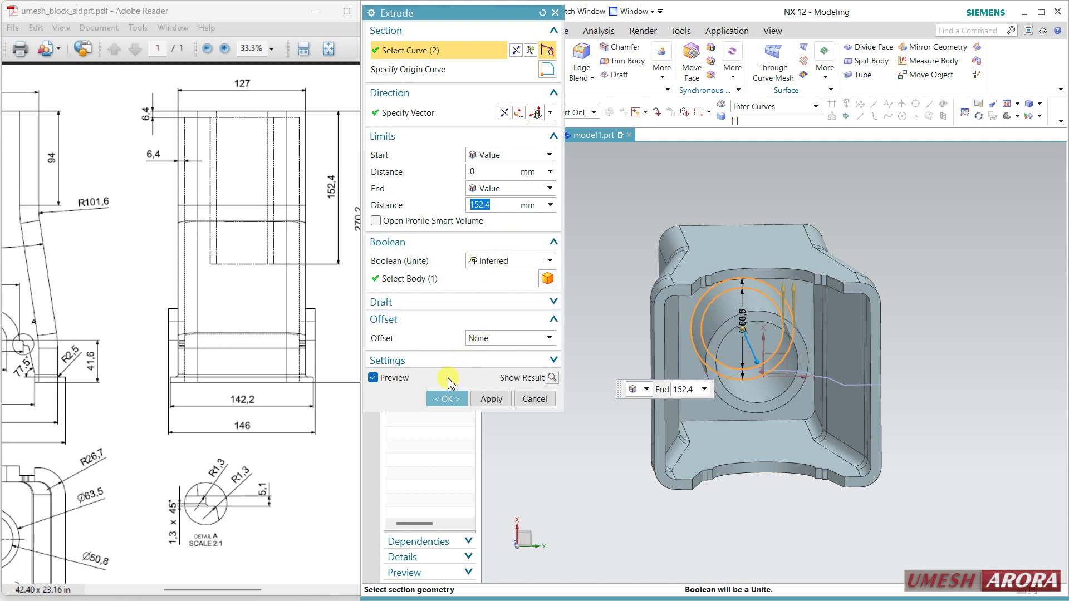
{"action": "left_click", "coordinate": [477, 398]}
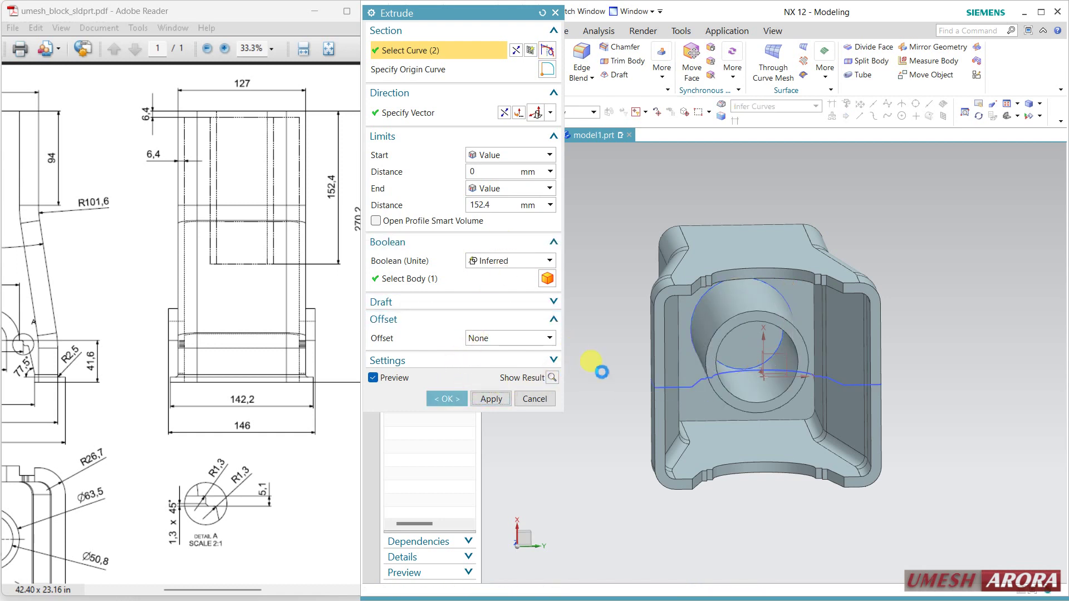
Step: Extrude only the inner circle 152.4 mm in the reversed direction, subtracting it to open the bore through the top wall
{"action": "left_click", "coordinate": [769, 109]}
{"action": "left_click", "coordinate": [763, 118]}
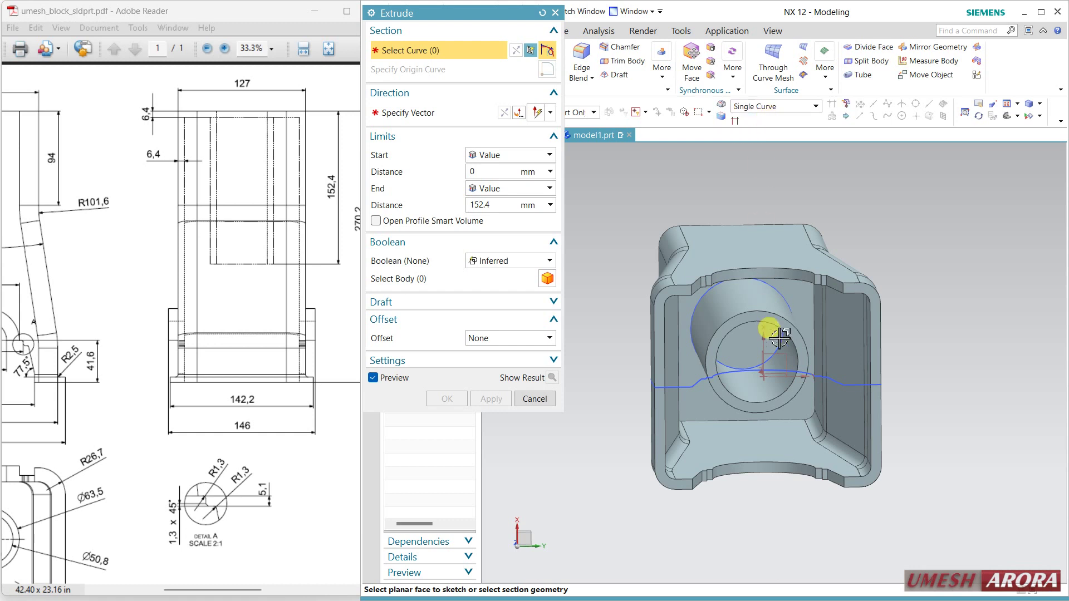
{"action": "left_click", "coordinate": [737, 367]}
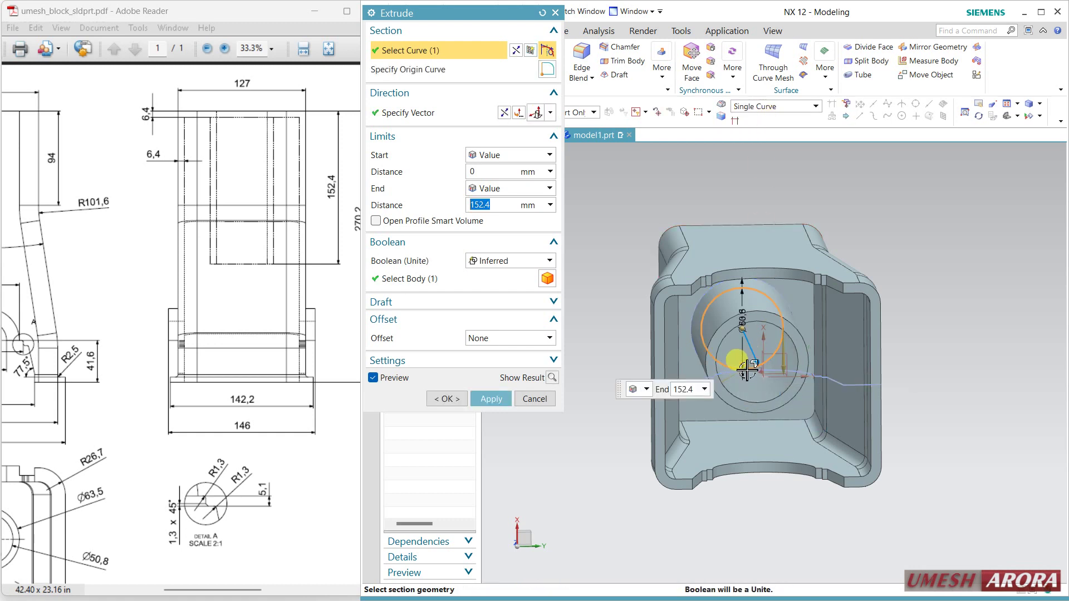
{"action": "left_click", "coordinate": [504, 113]}
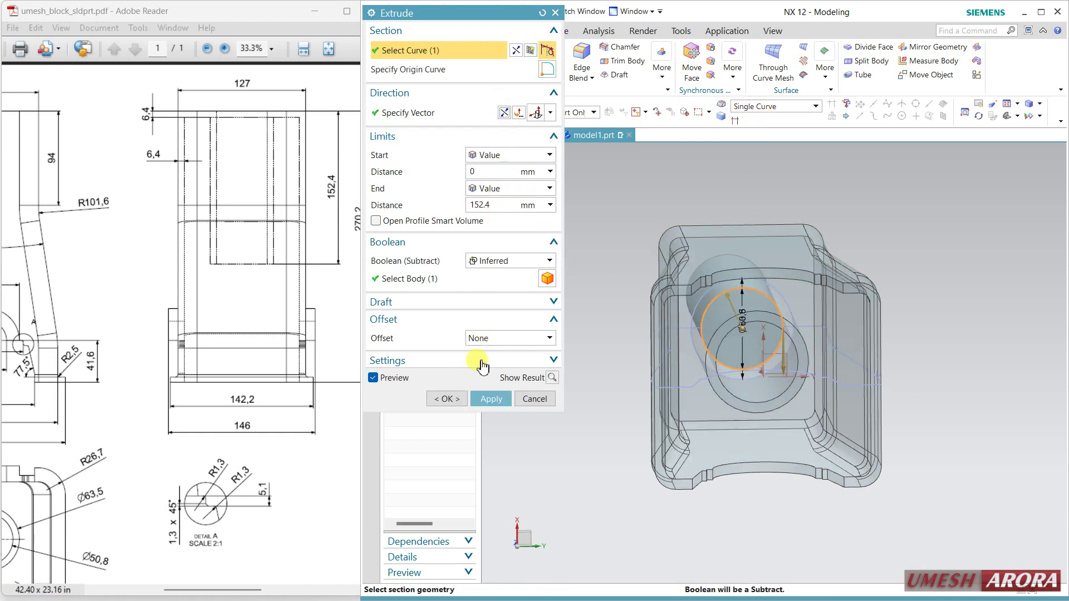
{"action": "left_click", "coordinate": [454, 399]}
Step: Create a datum plane offset 146/2 mm from the YZ plane, in front of the arch face
{"action": "middle_click_drag", "start_coordinate": [699, 284], "coordinate": [661, 363]}
{"action": "scroll", "coordinate": [651, 392], "scroll_direction": "down", "scroll_amount": 3}
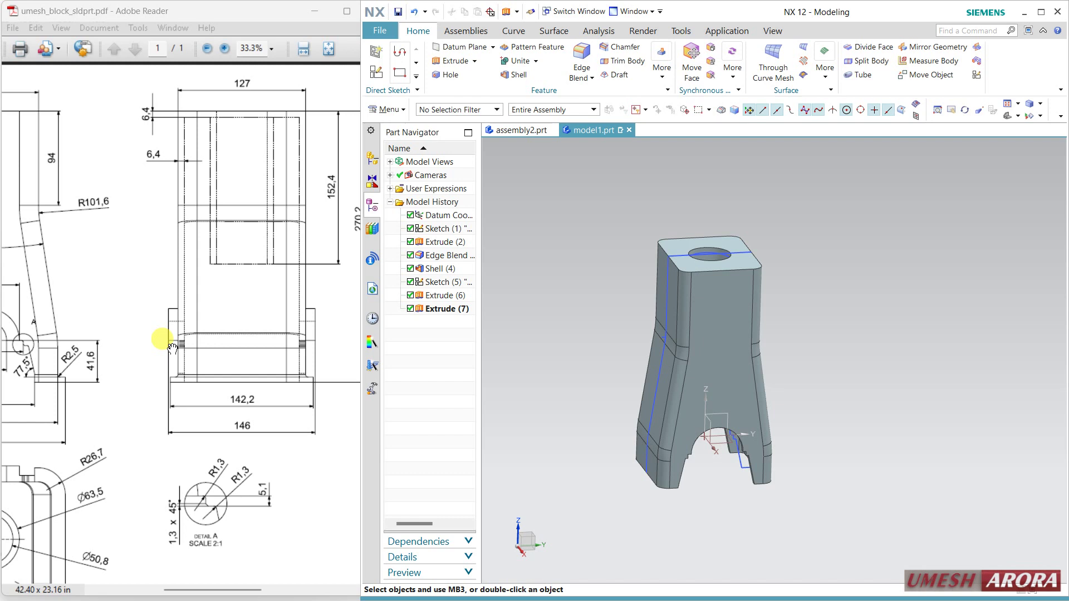
{"action": "mouse_move", "coordinate": [164, 401]}
{"action": "left_mouse_down"}
{"action": "mouse_move", "coordinate": [262, 410]}
{"action": "mouse_move", "coordinate": [214, 416]}
{"action": "left_mouse_up"}
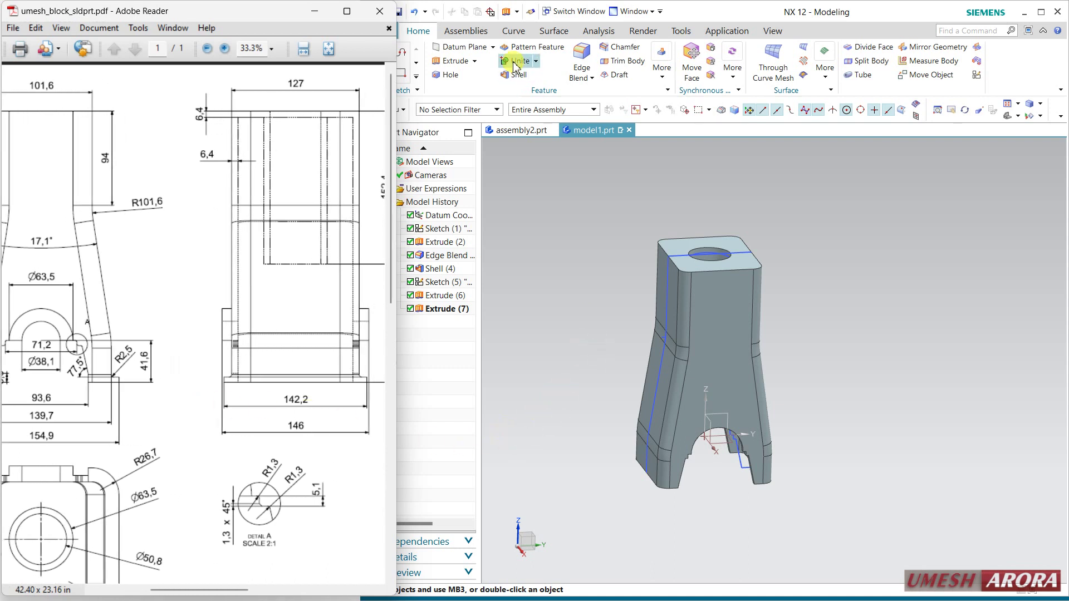
{"action": "left_click", "coordinate": [463, 47]}
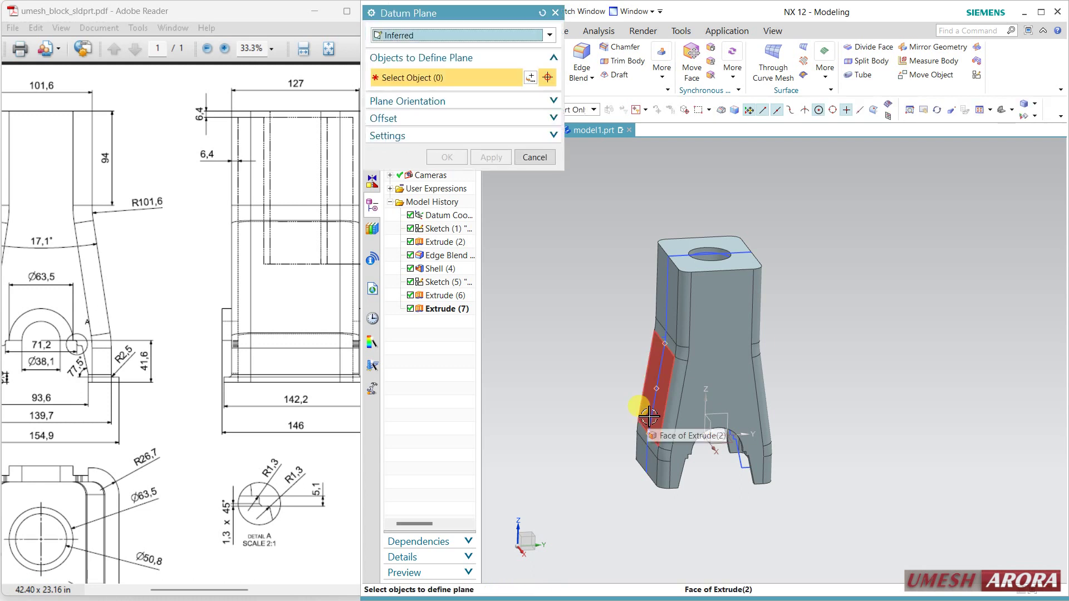
{"action": "left_click", "coordinate": [727, 419]}
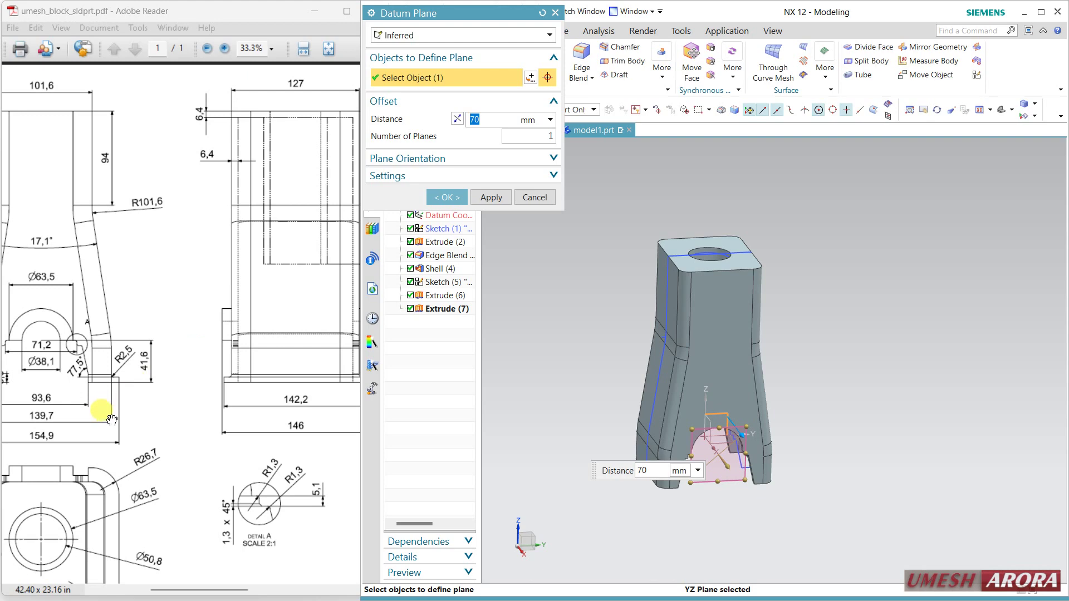
{"action": "mouse_move", "coordinate": [79, 399]}
{"action": "left_mouse_down"}
{"action": "mouse_move", "coordinate": [179, 331]}
{"action": "mouse_move", "coordinate": [6, 397]}
{"action": "left_mouse_up"}
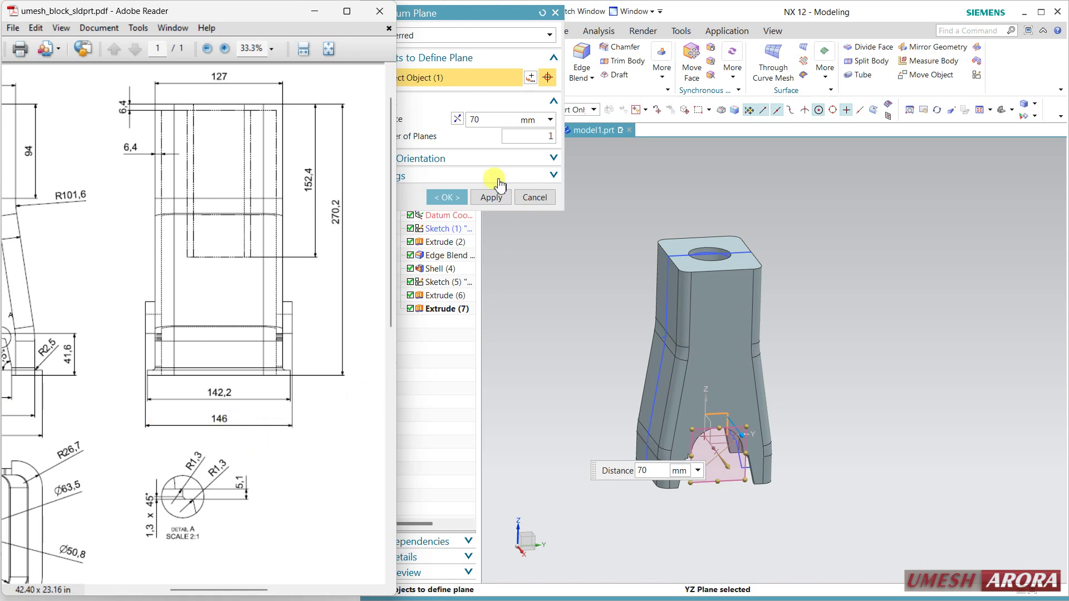
{"action": "left_click", "coordinate": [494, 122]}
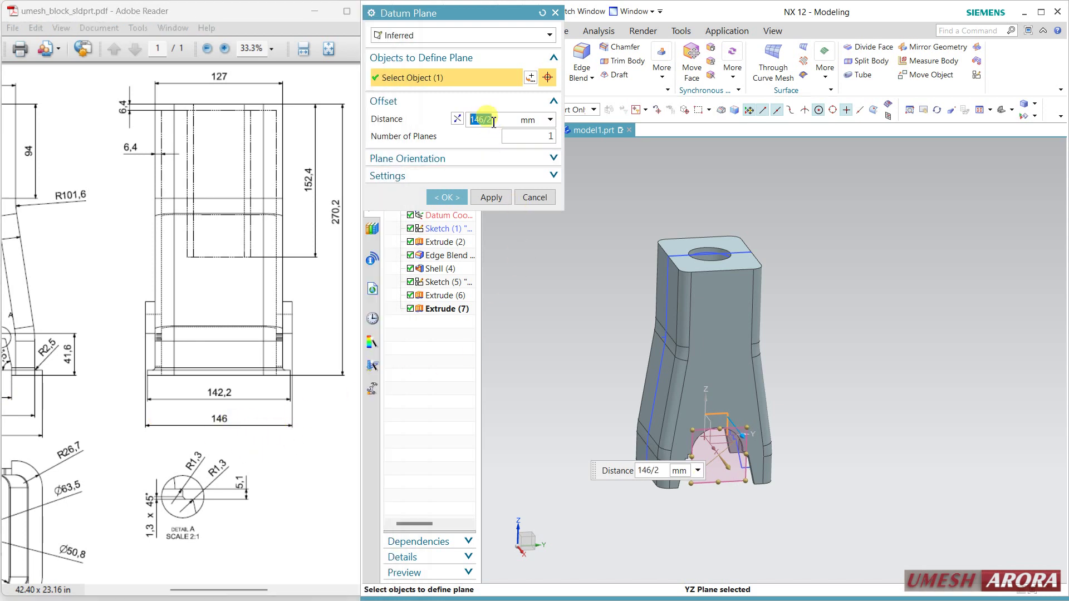
{"action": "left_click", "coordinate": [446, 197]}
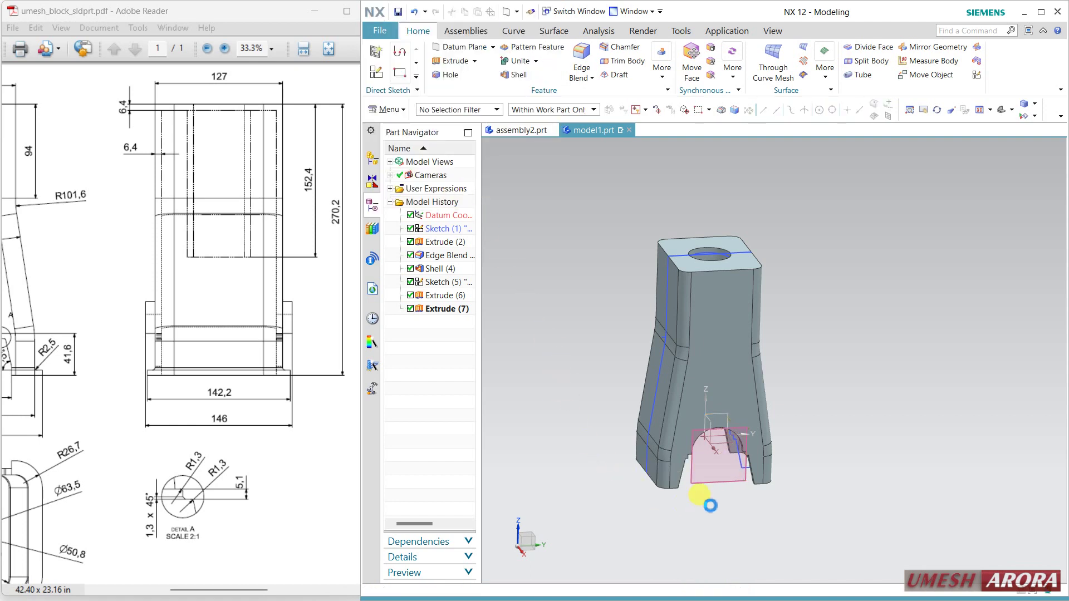
Step: Start a sketch on the new datum plane, with the Y direction as horizontal reference
{"action": "left_click", "coordinate": [717, 486]}
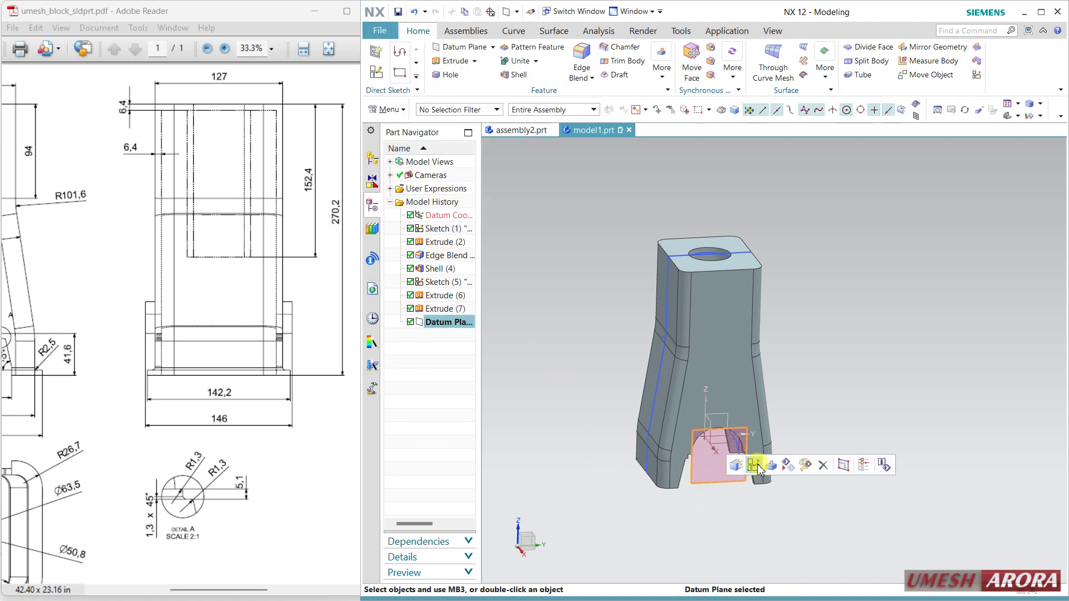
{"action": "left_click", "coordinate": [756, 466]}
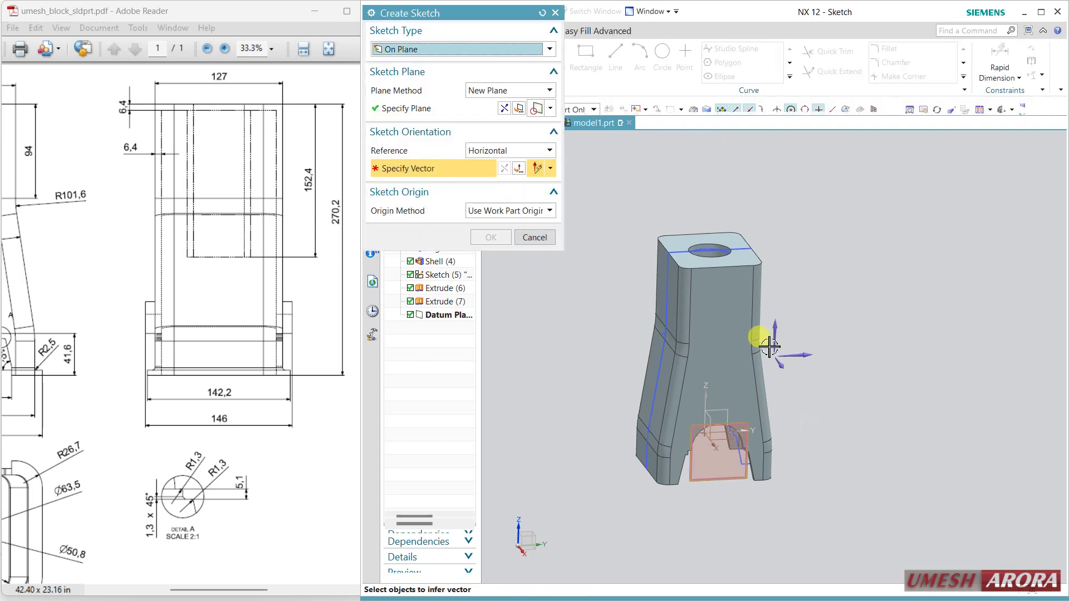
{"action": "left_click", "coordinate": [807, 356]}
{"action": "middle_click", "coordinate": [828, 454]}
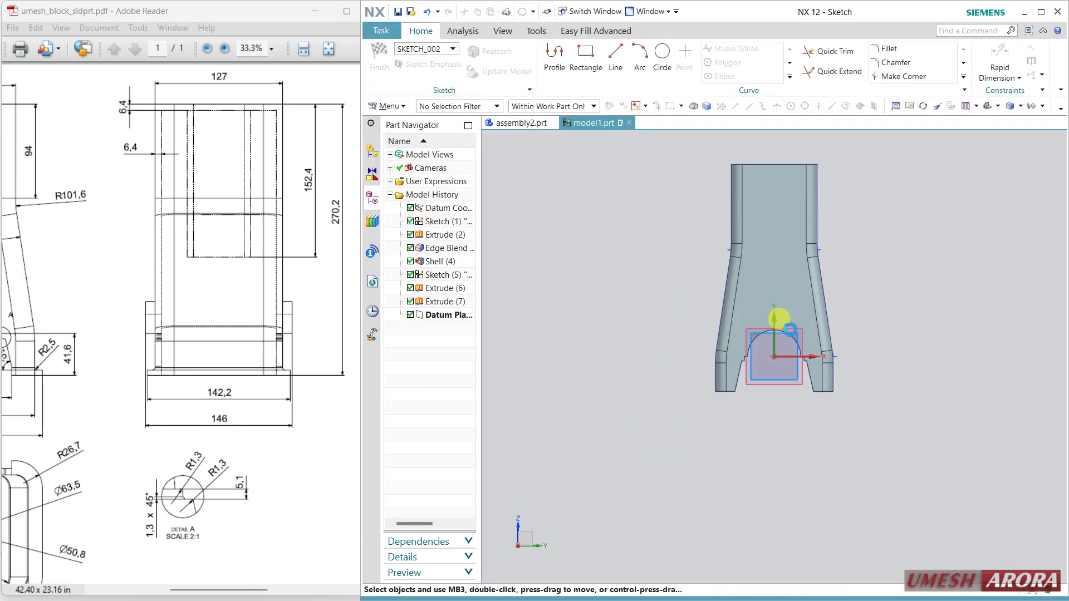
{"action": "scroll", "coordinate": [787, 317], "scroll_direction": "up", "scroll_amount": 4}
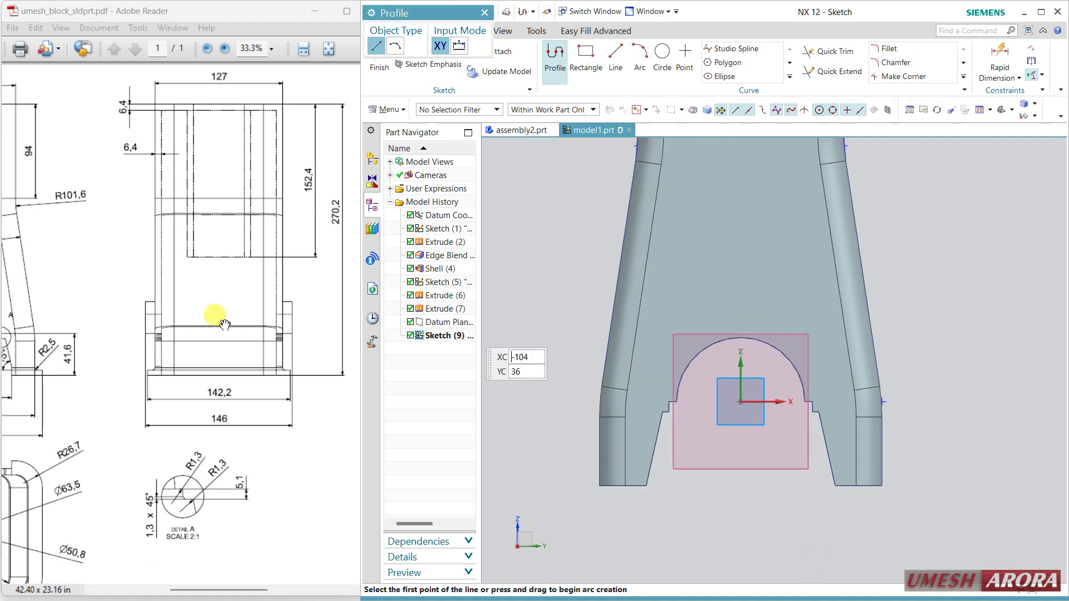
Step: Draw a 63.5 mm diameter circle centred on the sketch origin, matching the arch in the drawing
{"action": "left_click_drag", "start_coordinate": [77, 316], "coordinate": [236, 323]}
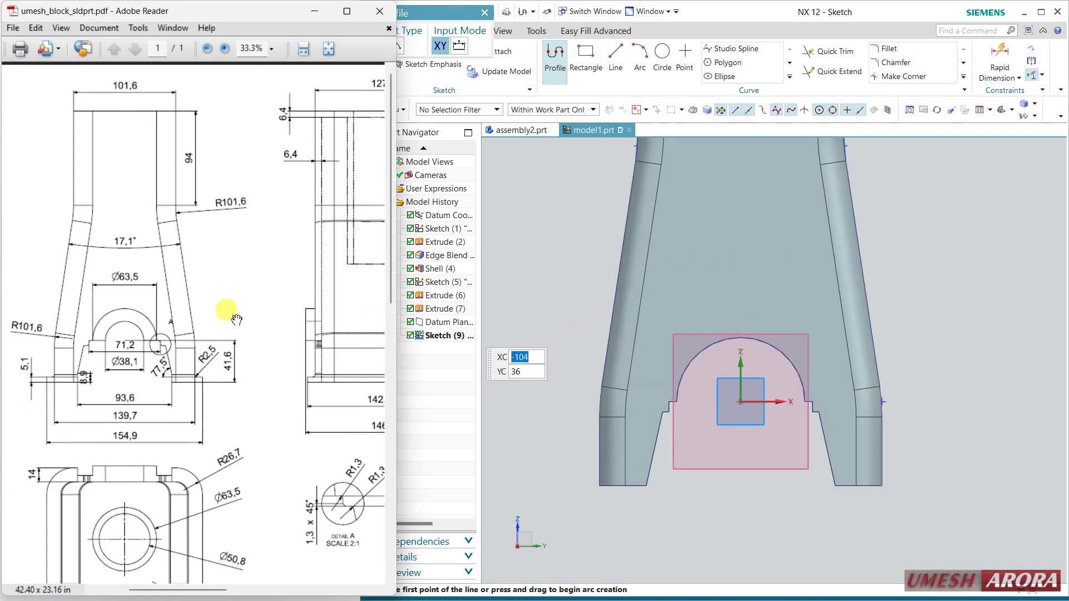
{"action": "left_click", "coordinate": [662, 55]}
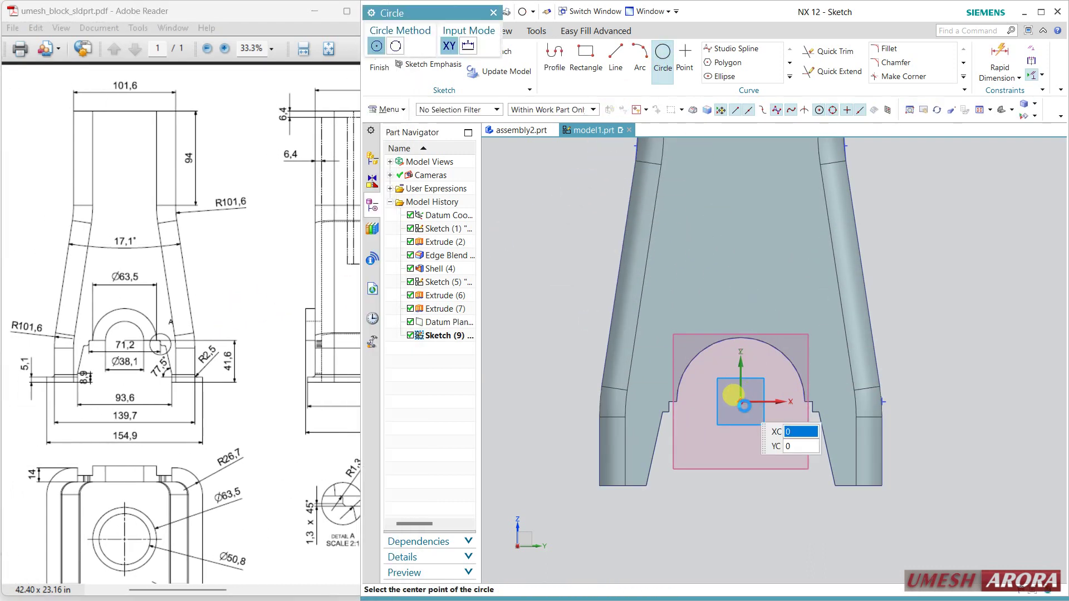
{"action": "left_click", "coordinate": [743, 404]}
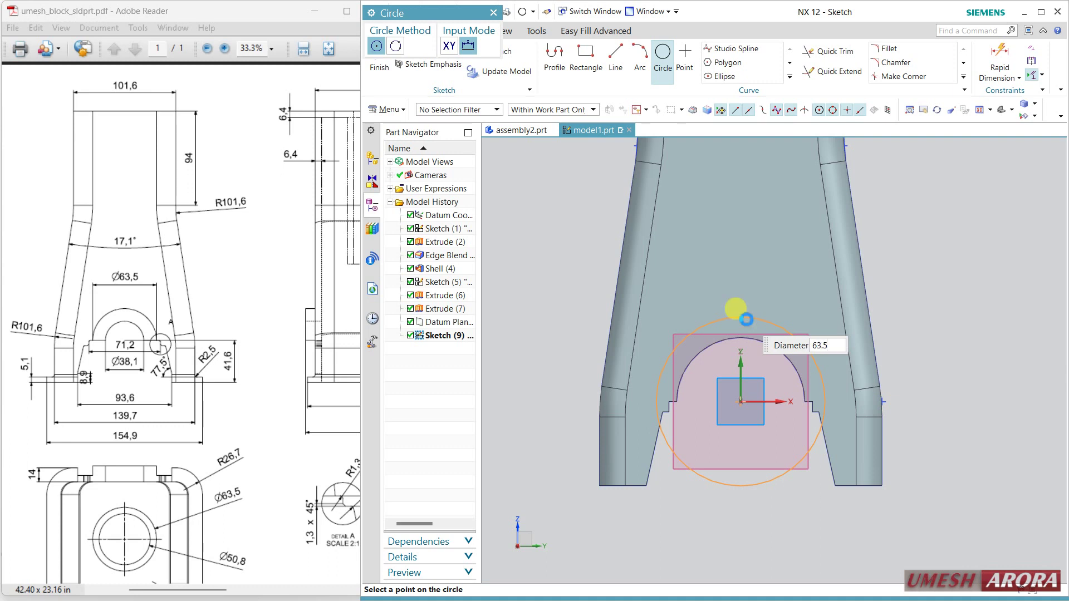
{"action": "key", "text": "Return"}
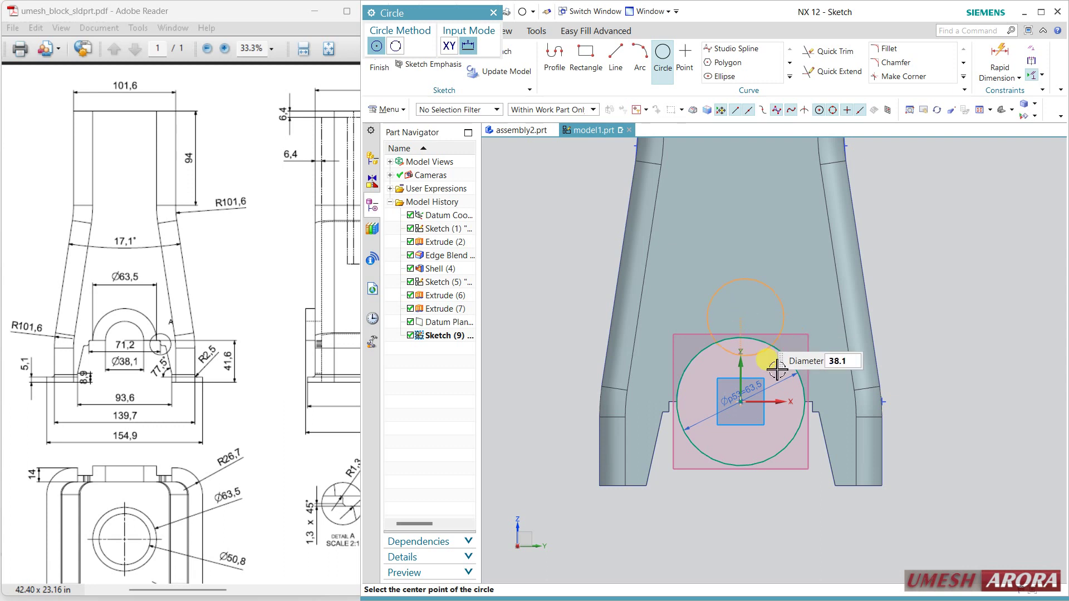
Step: Add a concentric 38.1 mm circle and draw a 123 mm horizontal line through the circle centre, starting at the arch's step corner
{"action": "left_click", "coordinate": [741, 413]}
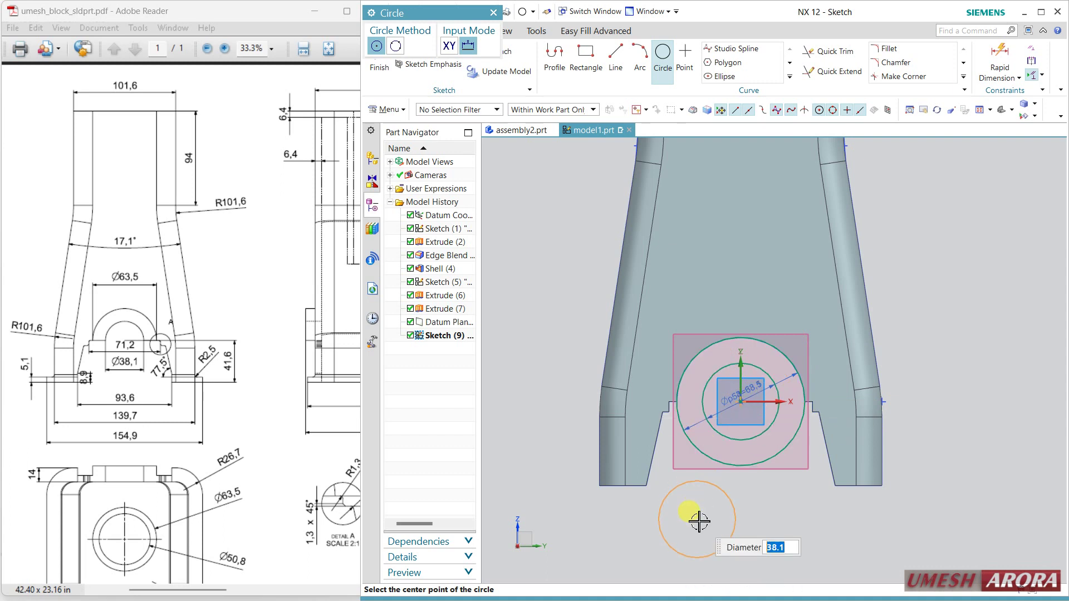
{"action": "key", "text": "Escape"}
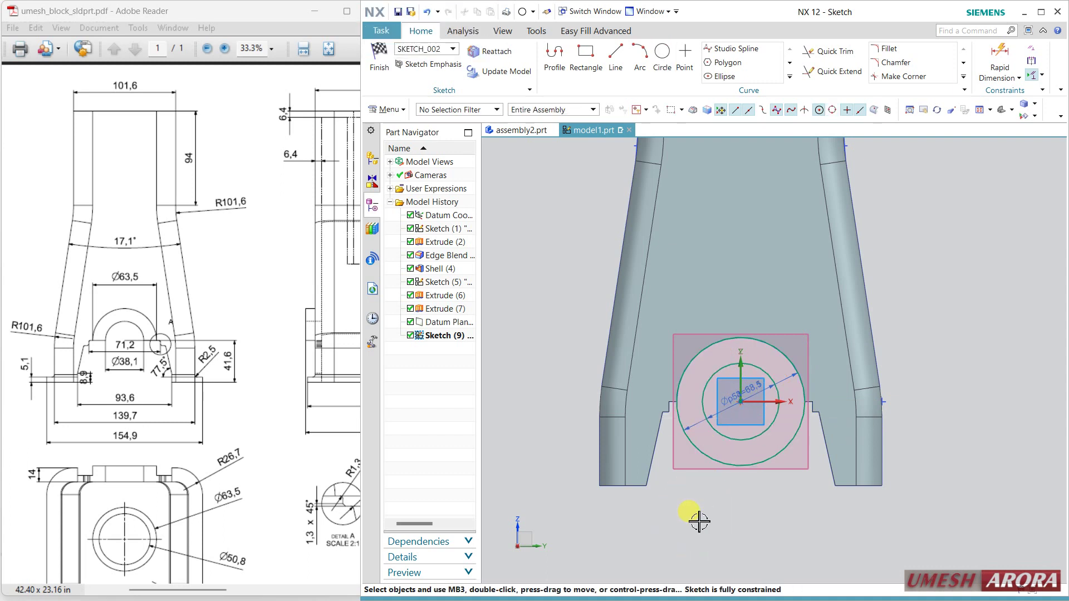
{"action": "left_click", "coordinate": [616, 56]}
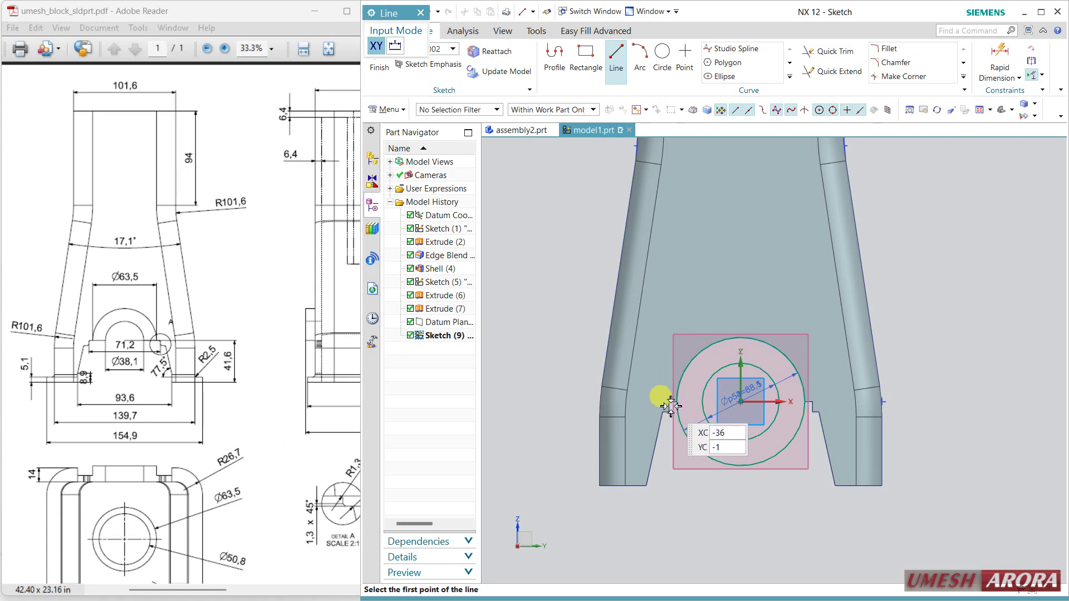
{"action": "left_click", "coordinate": [669, 402]}
{"action": "left_click", "coordinate": [917, 402]}
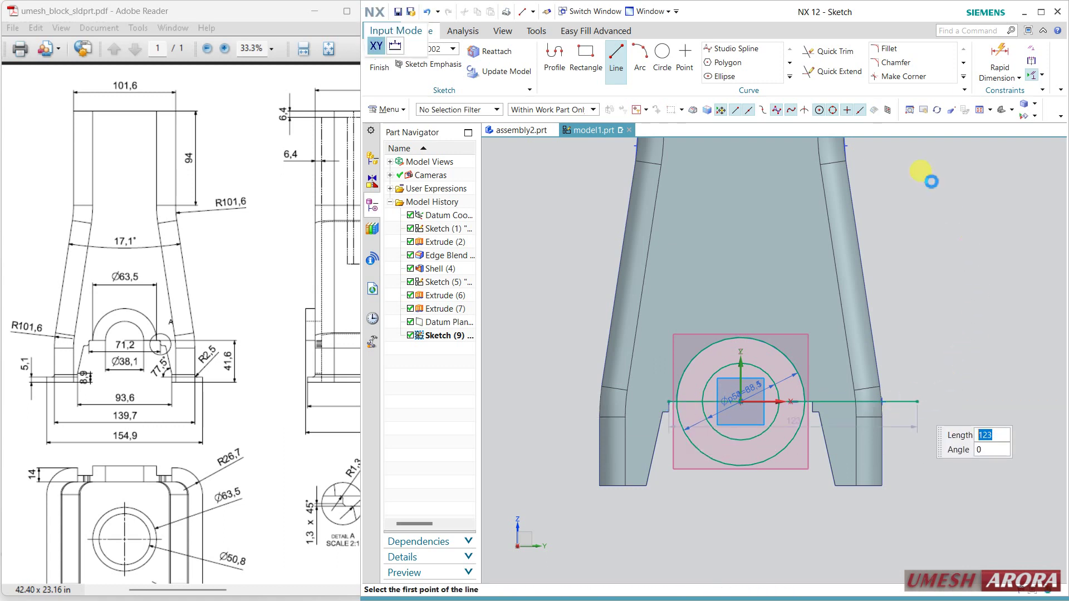
Step: Trim the lower halves of both circles and the surplus line segments to leave a closed half-ring profile, and finish the sketch
{"action": "left_click", "coordinate": [853, 59]}
{"action": "left_click", "coordinate": [907, 401]}
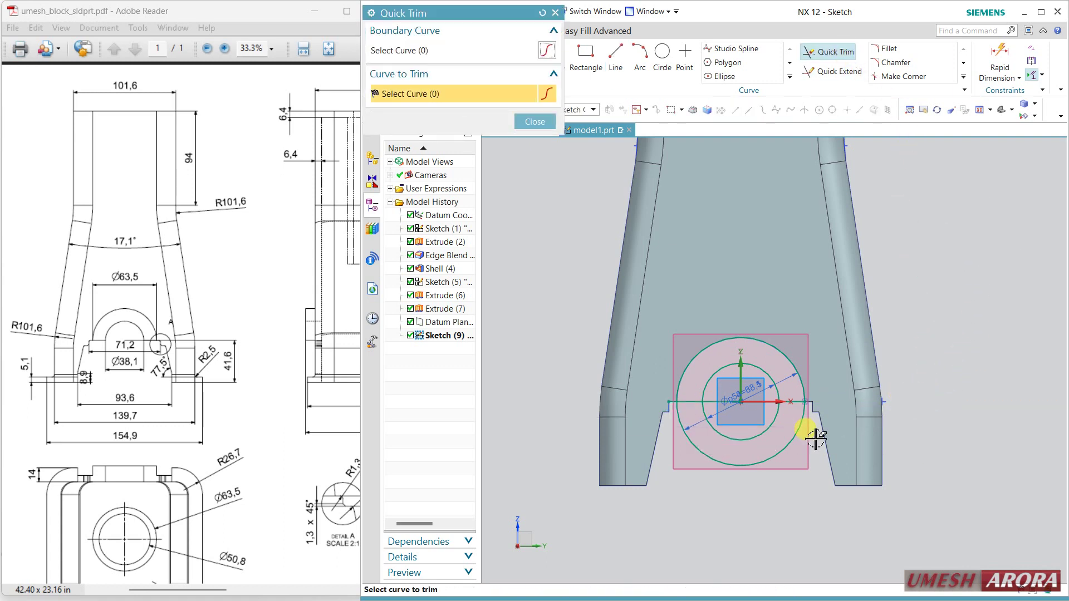
{"action": "left_click", "coordinate": [782, 459]}
{"action": "left_click", "coordinate": [736, 440]}
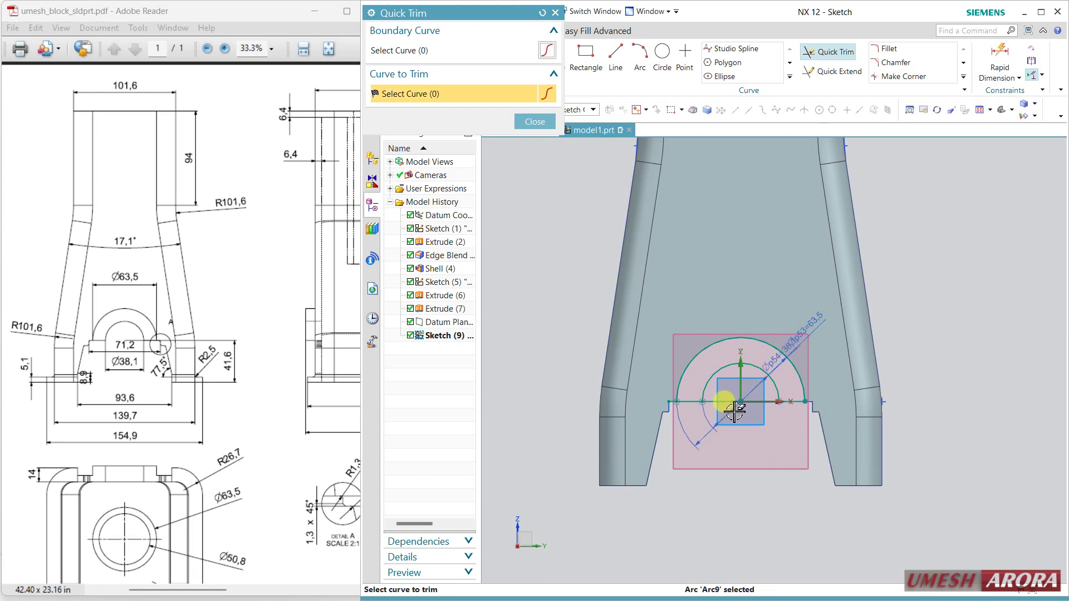
{"action": "left_click", "coordinate": [733, 407]}
{"action": "scroll", "coordinate": [691, 410], "scroll_direction": "up", "scroll_amount": 5}
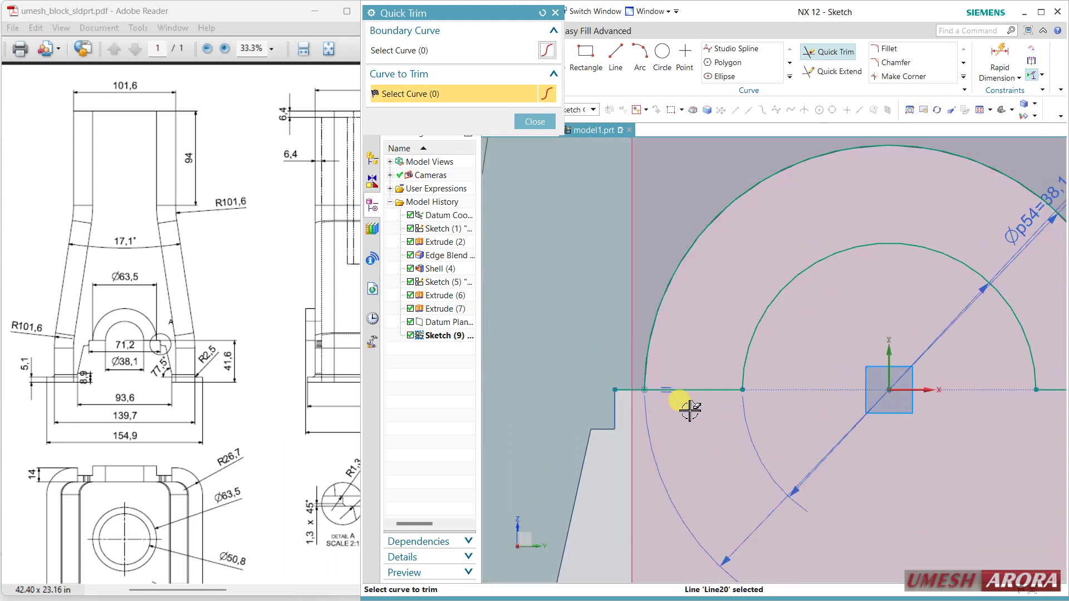
{"action": "left_click", "coordinate": [620, 382]}
{"action": "scroll", "coordinate": [658, 498], "scroll_direction": "down", "scroll_amount": 4}
{"action": "scroll", "coordinate": [657, 497], "scroll_direction": "down", "scroll_amount": 2}
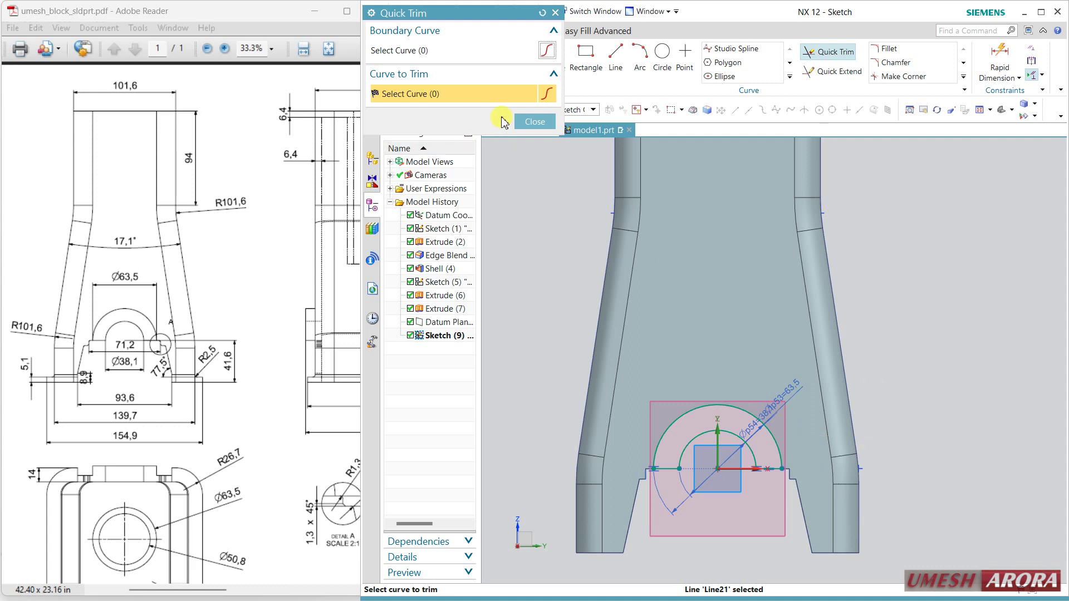
{"action": "left_click", "coordinate": [534, 121]}
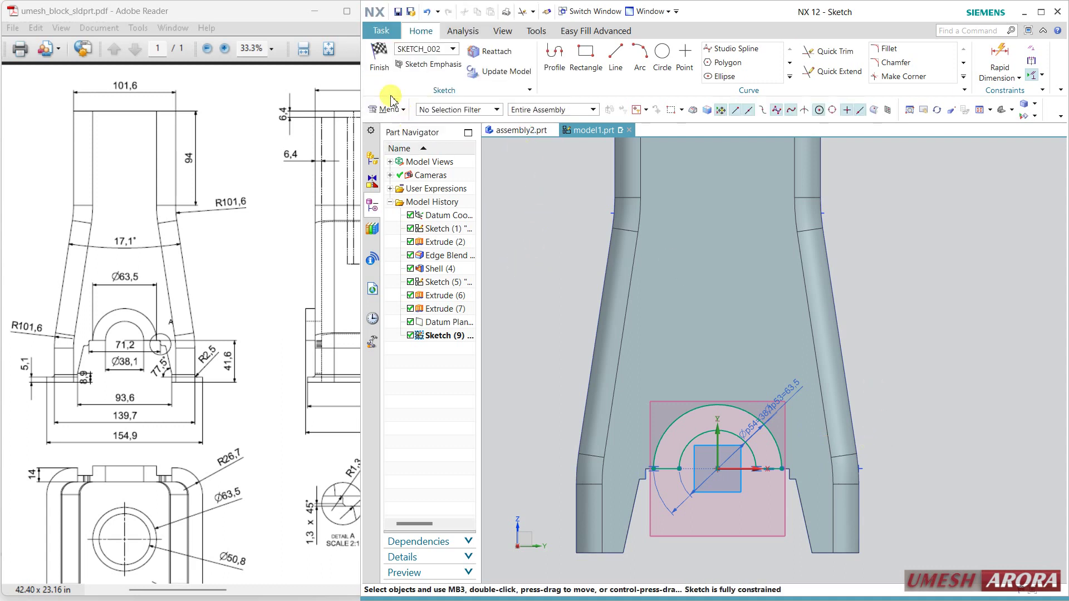
{"action": "left_click", "coordinate": [380, 55]}
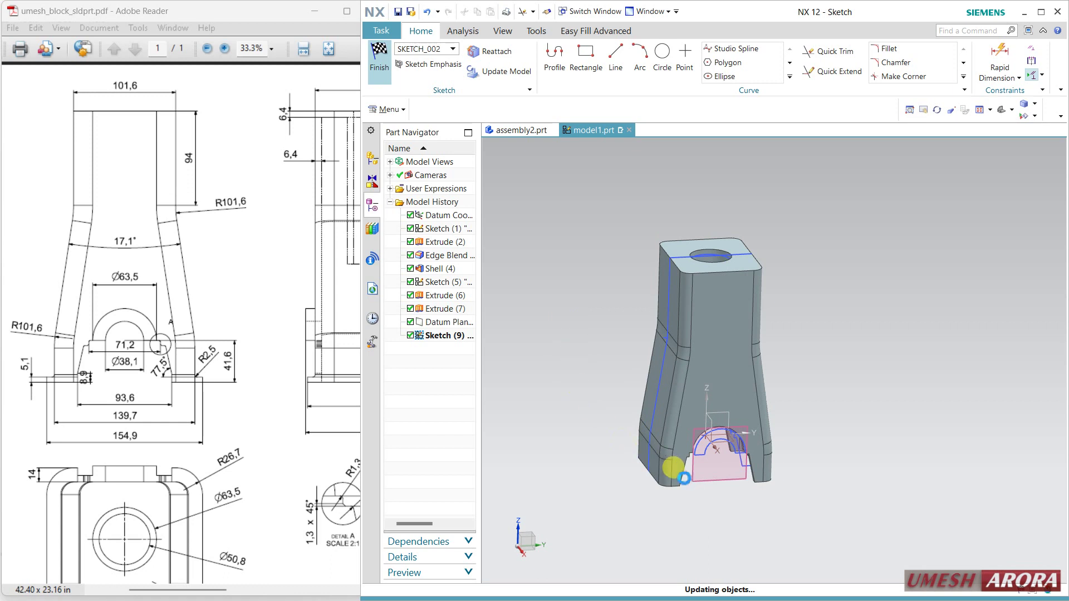
Step: Hide the offset datum plane that carries the half-ring sketch
{"action": "middle_click_drag", "start_coordinate": [709, 508], "coordinate": [709, 506]}
{"action": "scroll", "coordinate": [716, 496], "scroll_direction": "up", "scroll_amount": 4}
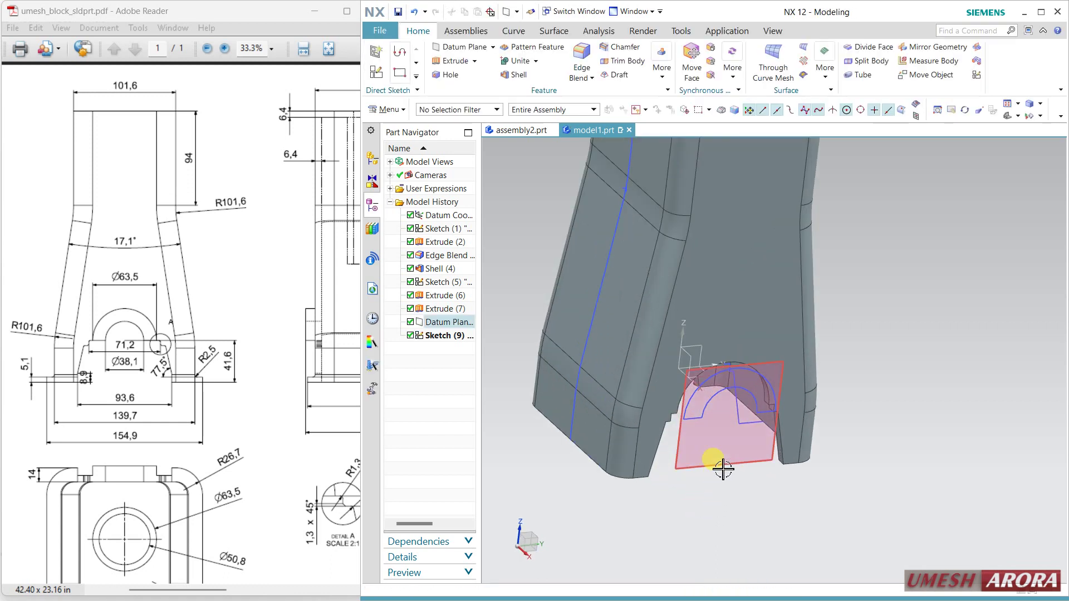
{"action": "key", "text": "ctrl+b"}
Step: Extrude the connected half-ring curves in the reversed direction with the end limit Until Extended to the body's wall face, and unite with the body
{"action": "left_click", "coordinate": [445, 63]}
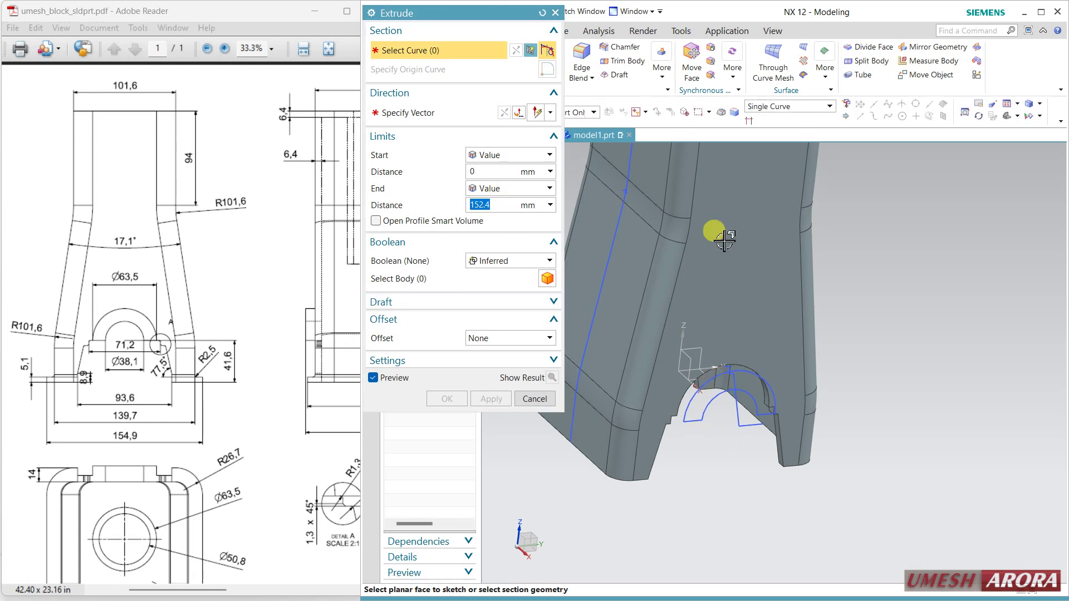
{"action": "left_click", "coordinate": [765, 106]}
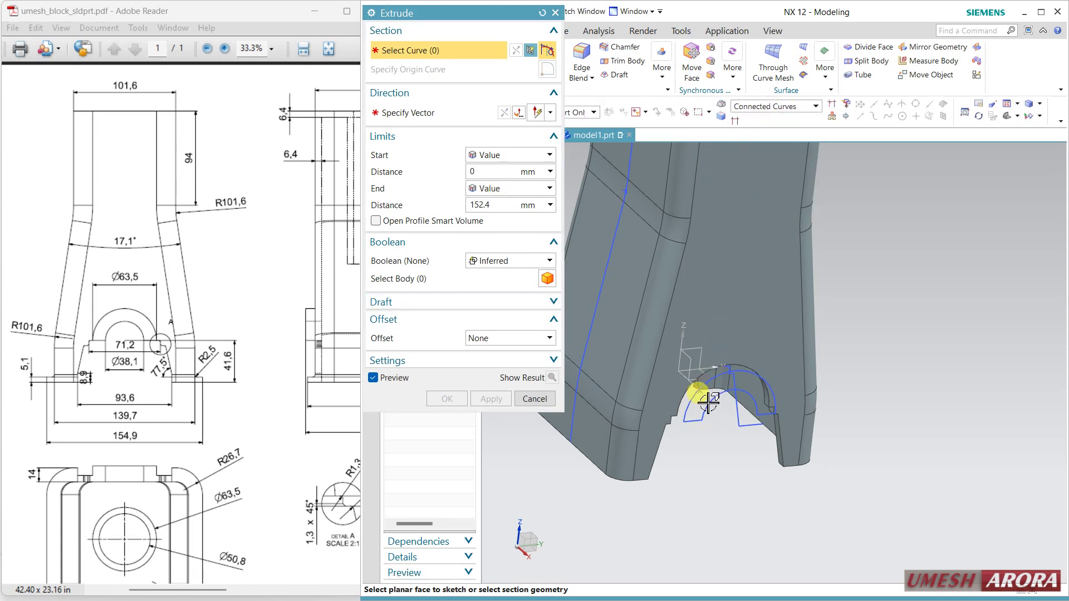
{"action": "left_click", "coordinate": [693, 393]}
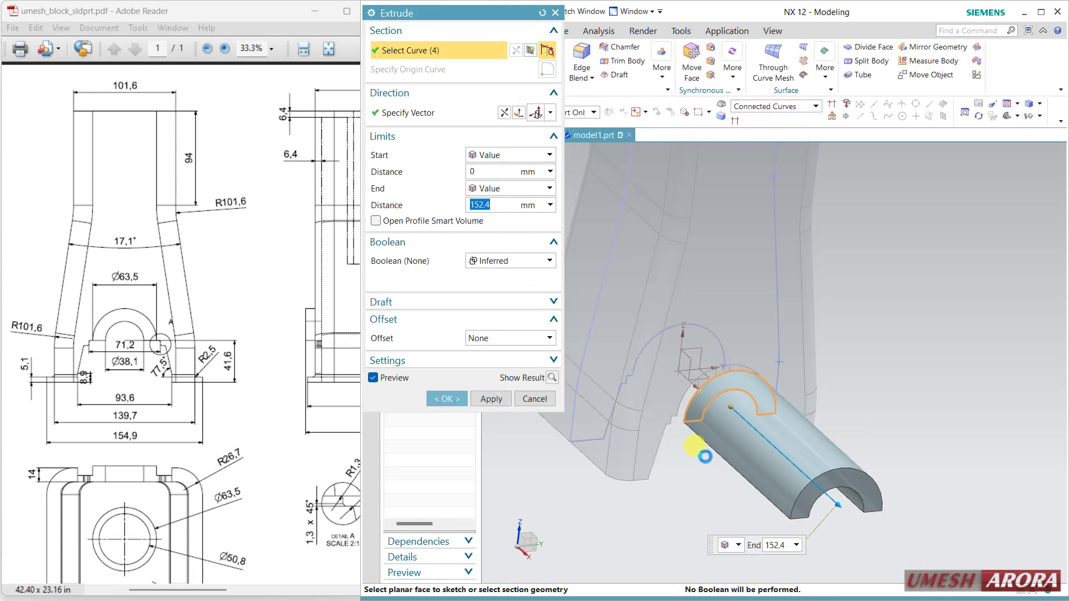
{"action": "left_click", "coordinate": [504, 114]}
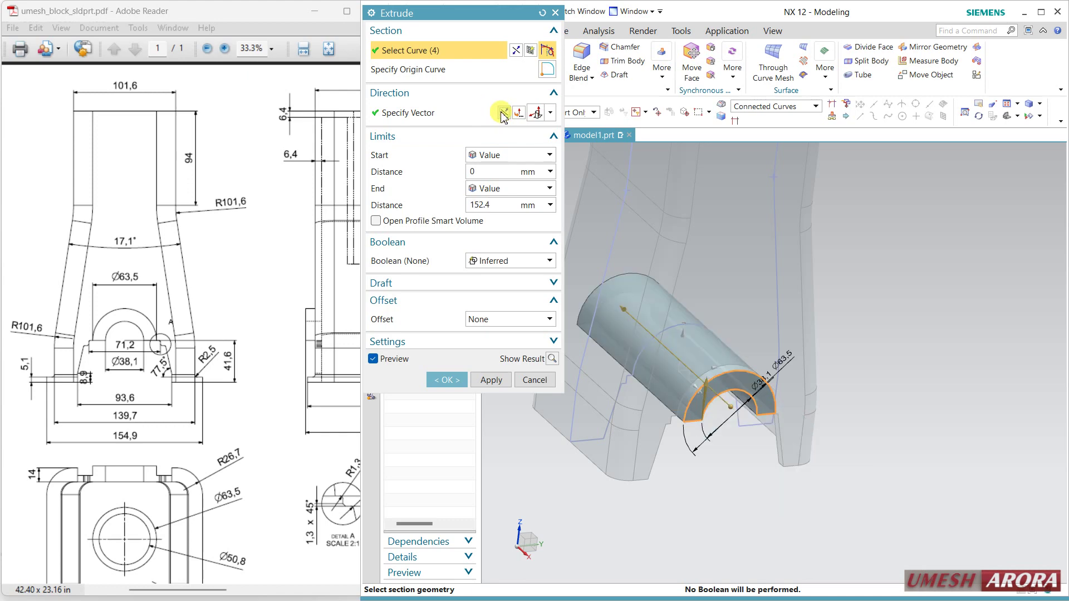
{"action": "left_click", "coordinate": [499, 190]}
{"action": "key", "text": "Return"}
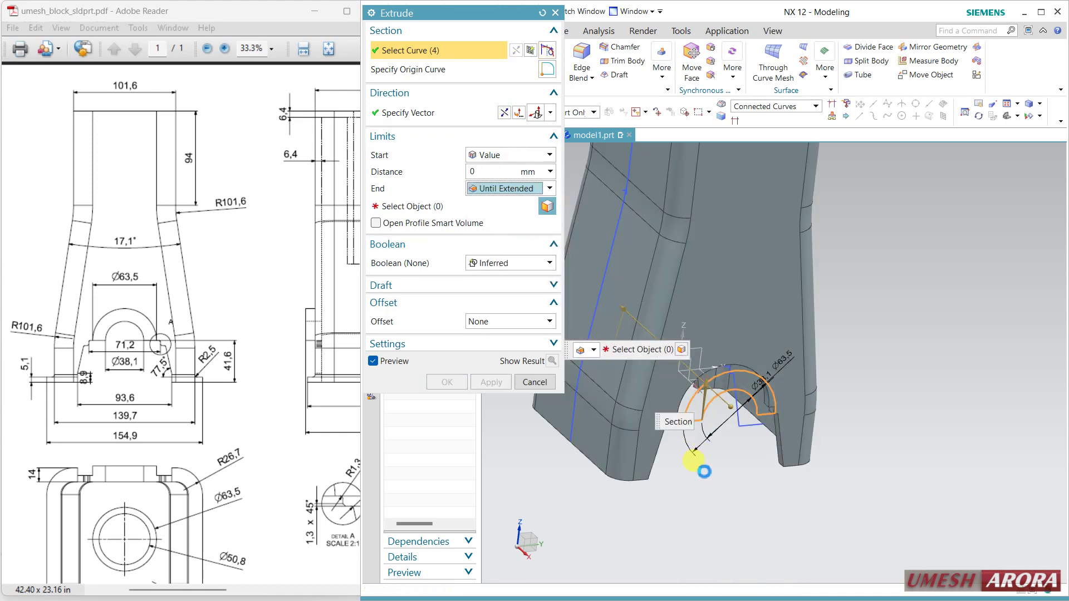
{"action": "middle_click_drag", "start_coordinate": [692, 466], "coordinate": [778, 354]}
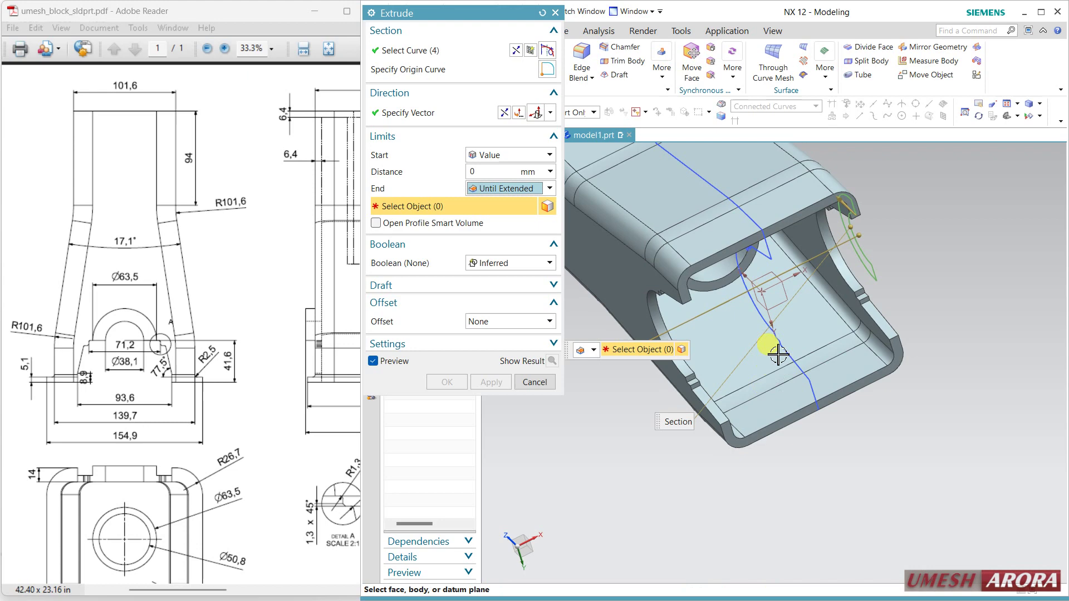
{"action": "left_click", "coordinate": [790, 238]}
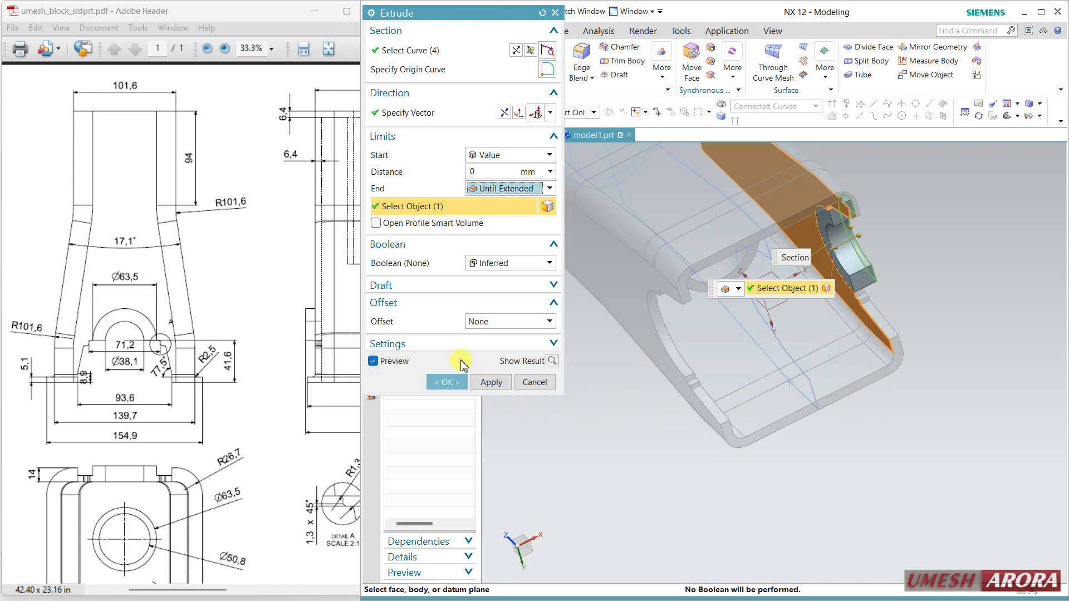
{"action": "left_click", "coordinate": [504, 263]}
{"action": "left_click", "coordinate": [484, 284]}
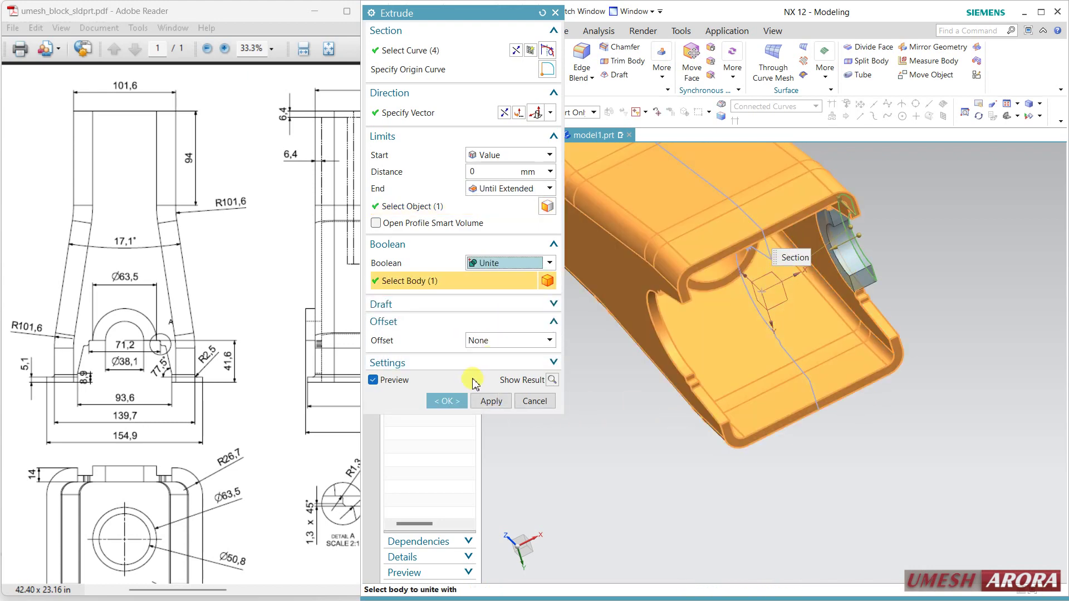
{"action": "left_click", "coordinate": [449, 401]}
Step: Mirror the half-ring boss extrude about the YZ plane to the opposite arch
{"action": "middle_click_drag", "start_coordinate": [780, 477], "coordinate": [835, 494]}
{"action": "key", "text": "F8"}
{"action": "scroll", "coordinate": [759, 245], "scroll_direction": "up", "scroll_amount": 4}
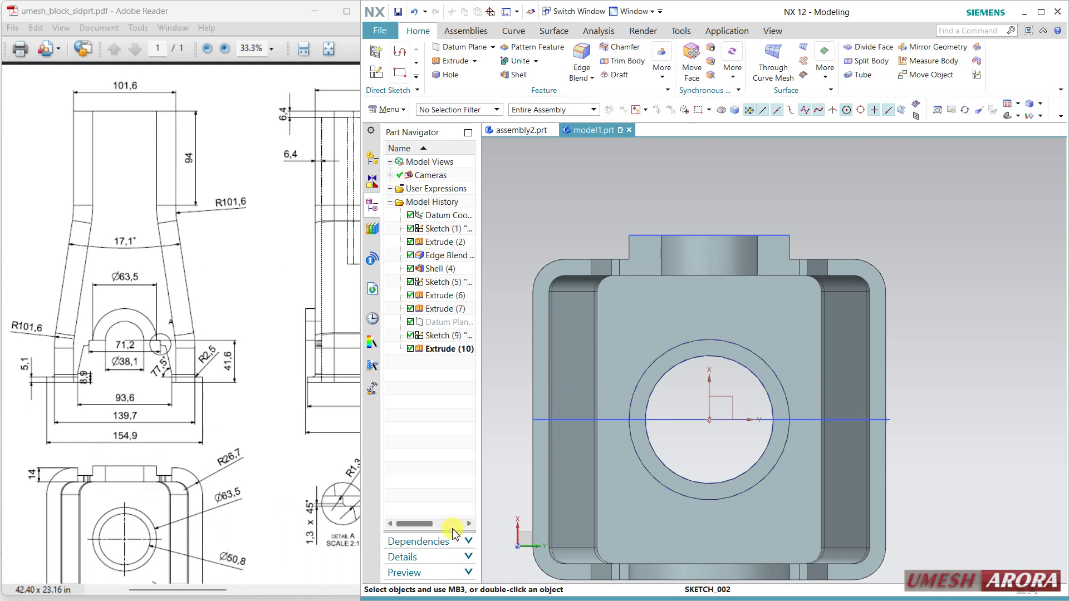
{"action": "mouse_move", "coordinate": [621, 328]}
{"action": "middle_mouse_down"}
{"action": "mouse_move", "coordinate": [645, 282]}
{"action": "mouse_move", "coordinate": [690, 270]}
{"action": "mouse_move", "coordinate": [612, 313]}
{"action": "middle_mouse_up"}
{"action": "left_click", "coordinate": [449, 350]}
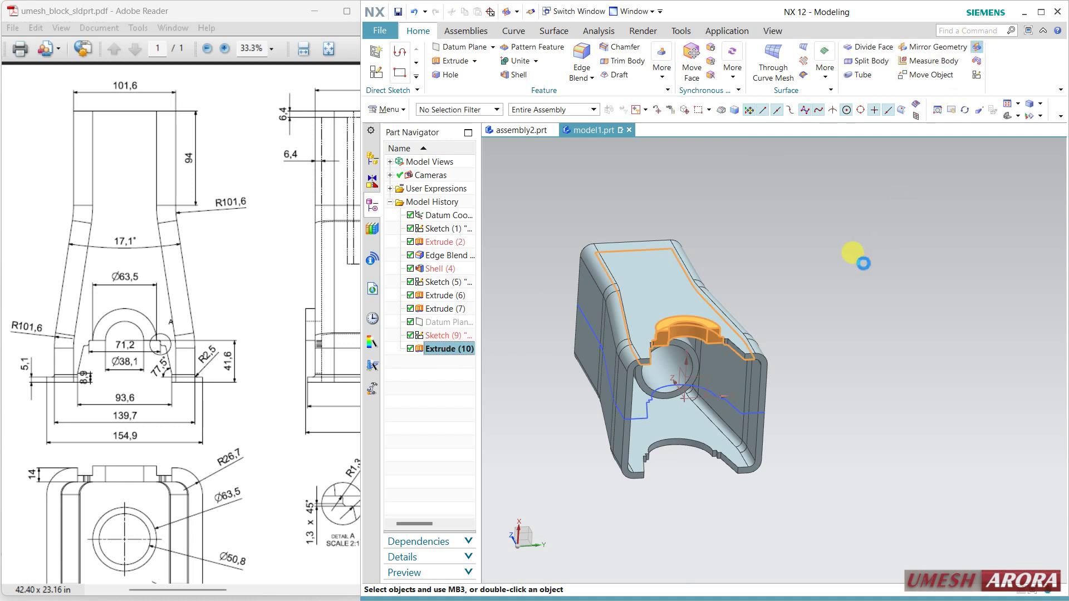
{"action": "left_click", "coordinate": [699, 396]}
{"action": "left_click", "coordinate": [446, 160]}
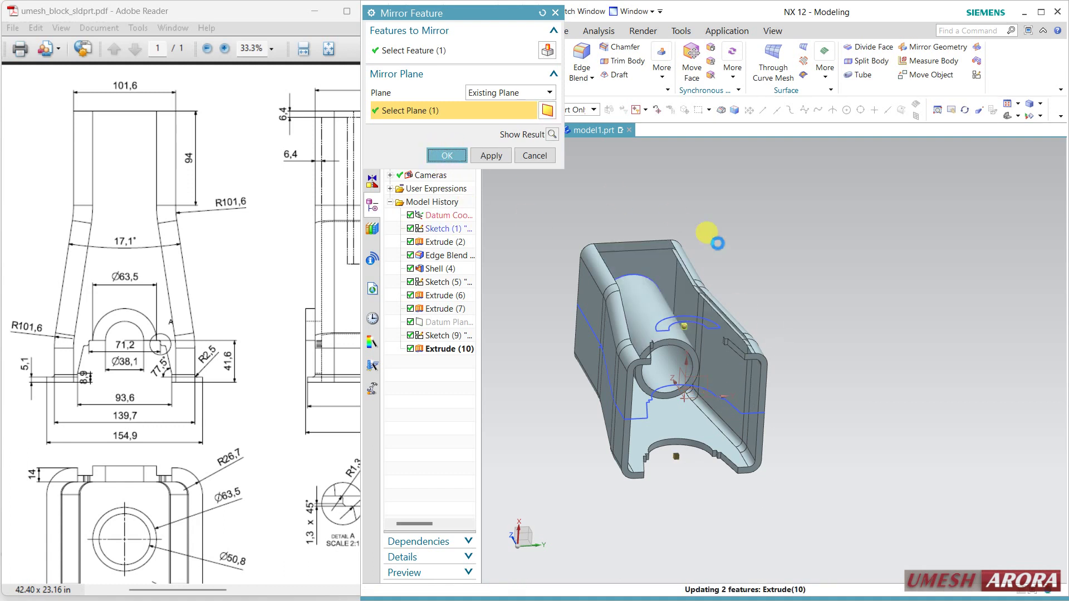
Step: Bring the drawing's bottom view into sight and start a sketch on the legs' bottom face with the Y direction as horizontal reference
{"action": "key", "text": "F8"}
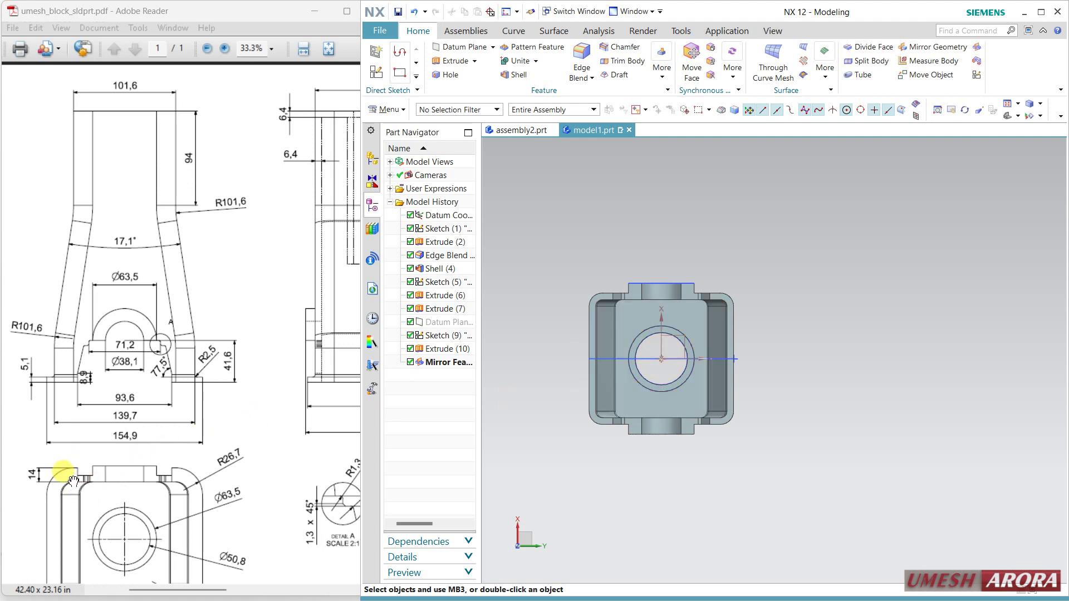
{"action": "mouse_move", "coordinate": [102, 479]}
{"action": "left_mouse_down"}
{"action": "mouse_move", "coordinate": [115, 408]}
{"action": "mouse_move", "coordinate": [160, 400]}
{"action": "left_mouse_up"}
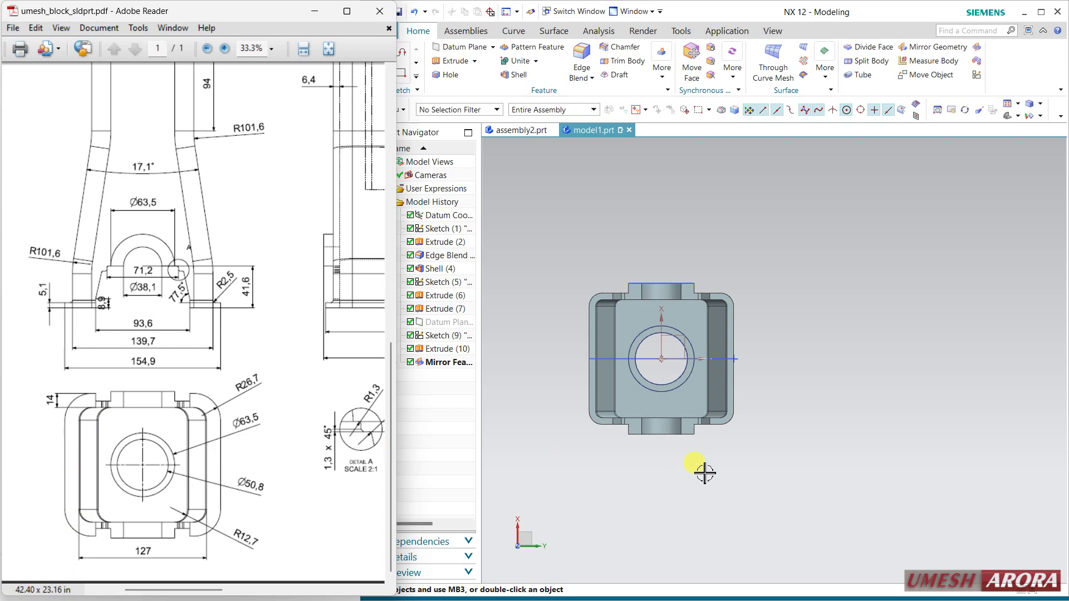
{"action": "scroll", "coordinate": [618, 379], "scroll_direction": "down", "scroll_amount": 2}
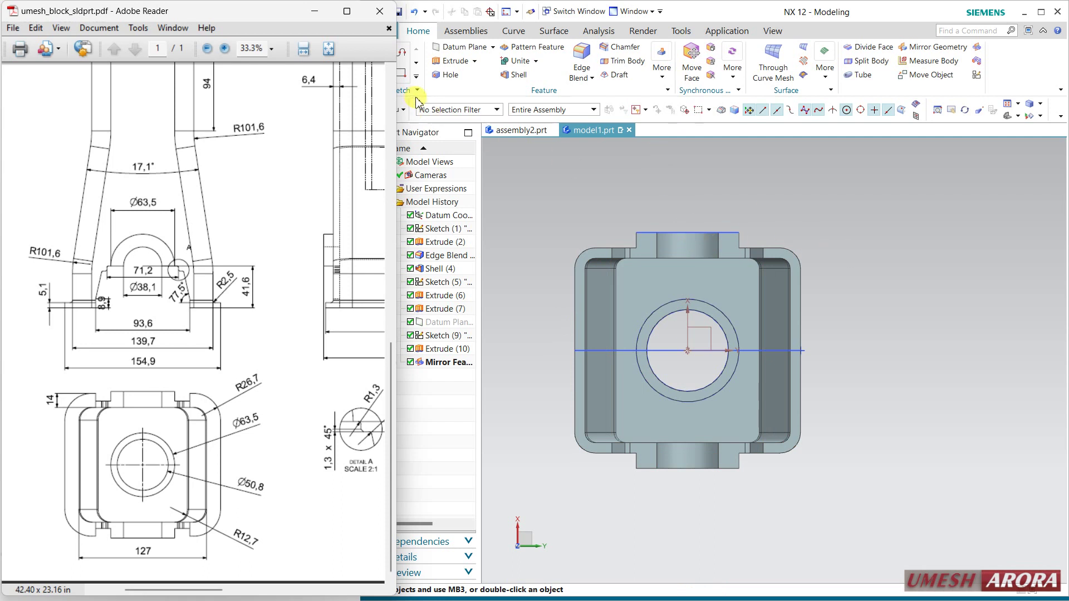
{"action": "left_click", "coordinate": [694, 13]}
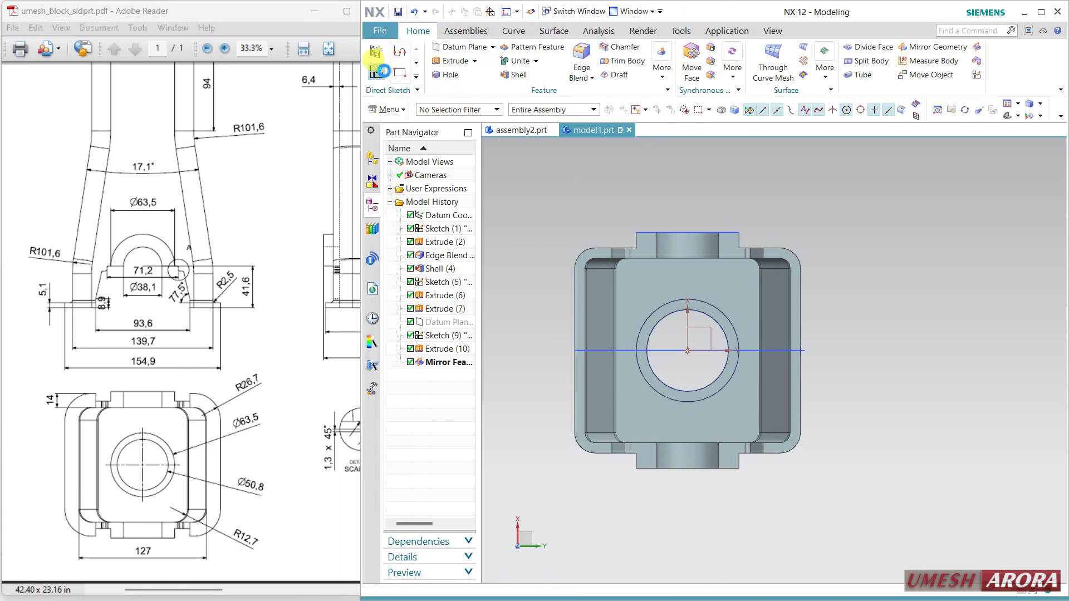
{"action": "left_click", "coordinate": [589, 256]}
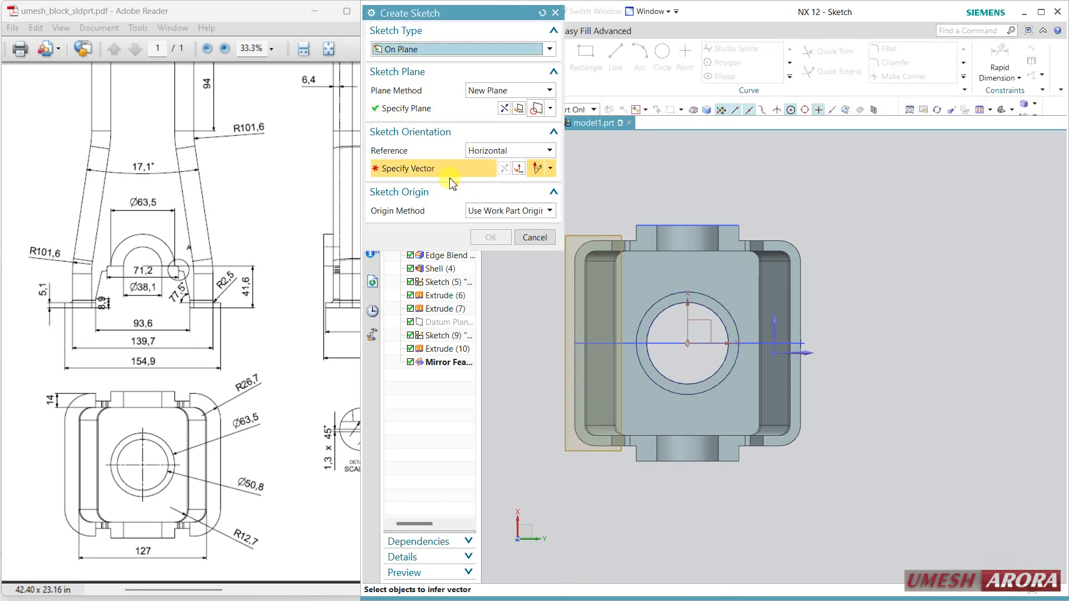
{"action": "left_click", "coordinate": [812, 343]}
{"action": "middle_click", "coordinate": [883, 423]}
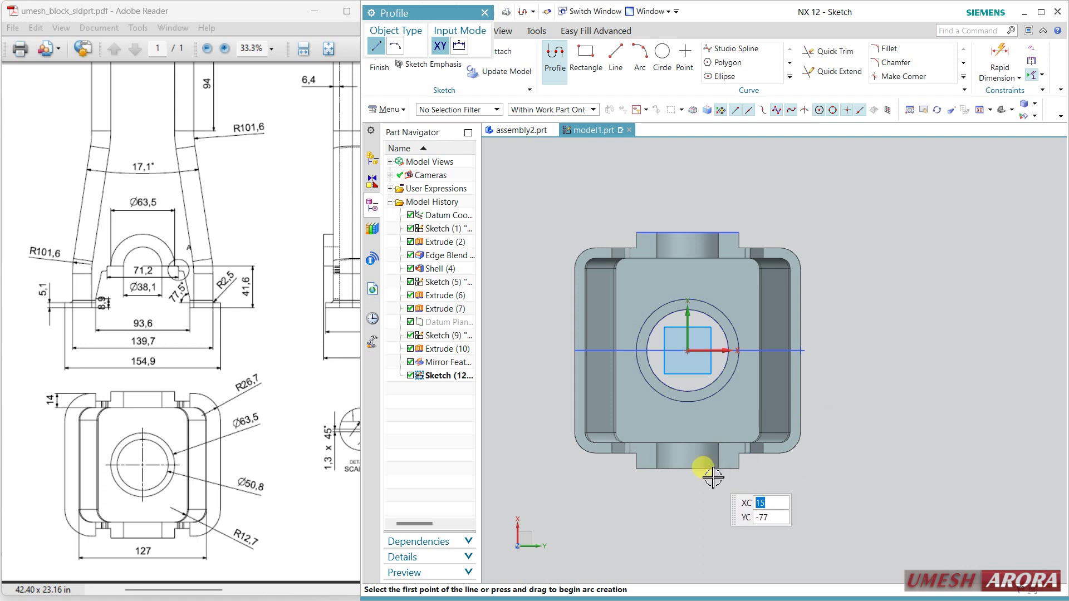
Step: Project the tangent inner edges of both shell legs onto the bottom-face sketch
{"action": "scroll", "coordinate": [543, 309], "scroll_direction": "up", "scroll_amount": 1}
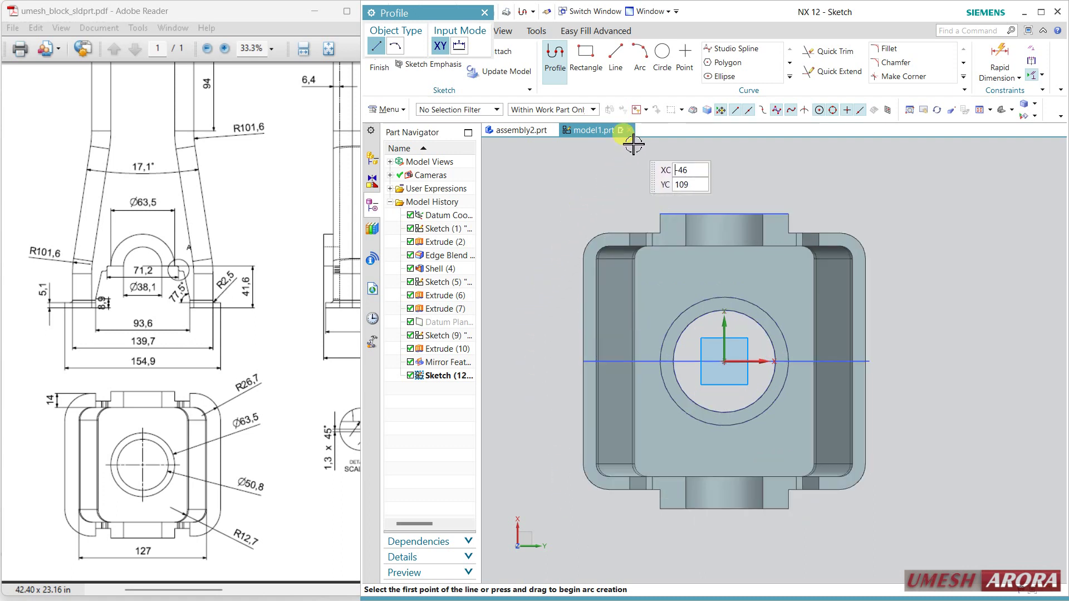
{"action": "left_click", "coordinate": [789, 78]}
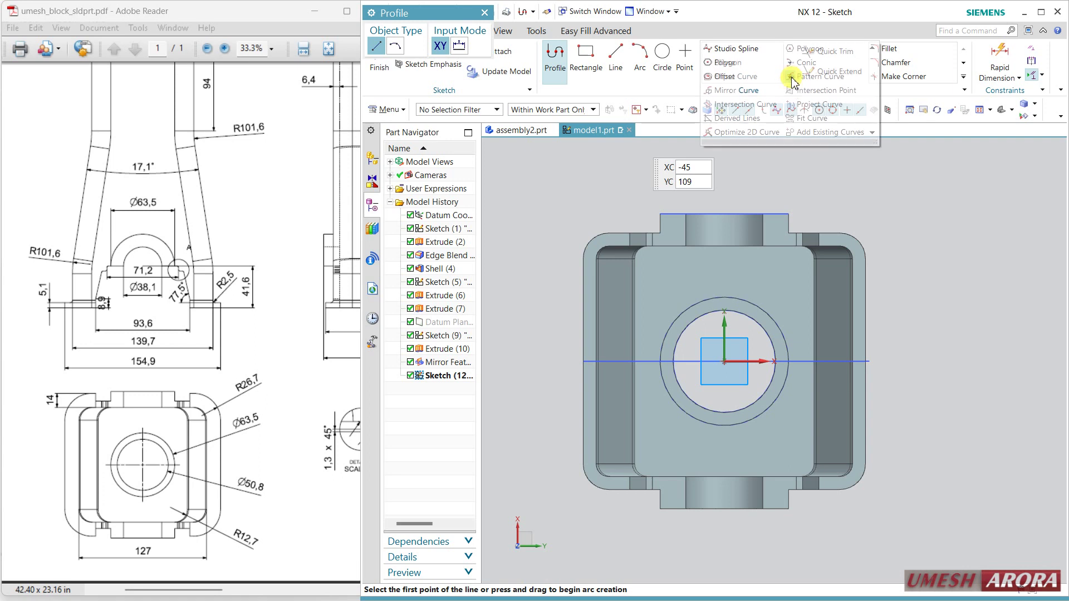
{"action": "left_click", "coordinate": [799, 105]}
{"action": "middle_click_drag", "start_coordinate": [607, 281], "coordinate": [610, 178]}
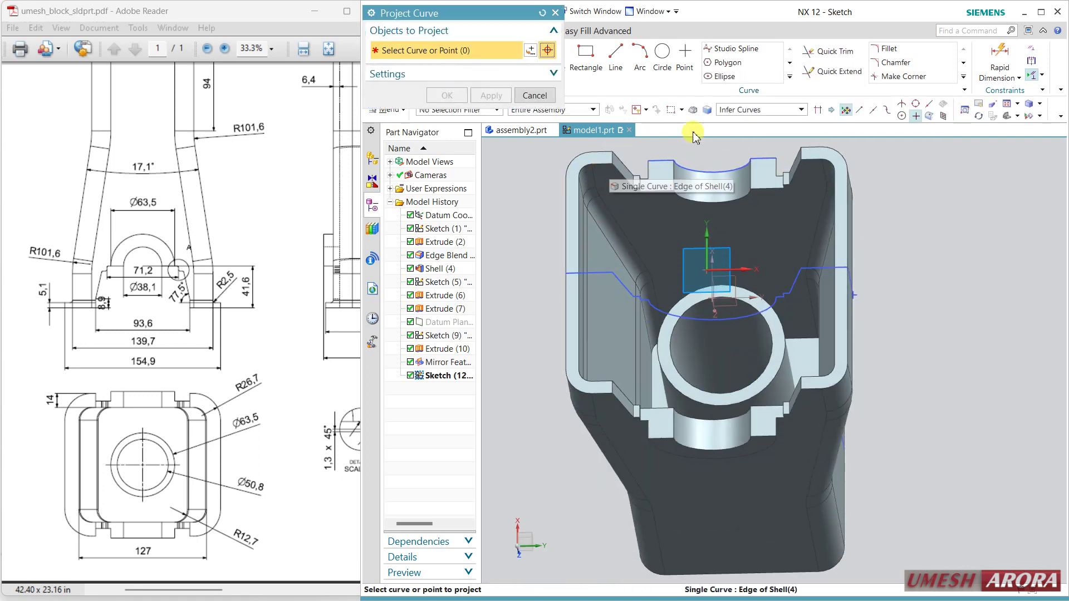
{"action": "left_click", "coordinate": [747, 110]}
{"action": "left_click", "coordinate": [732, 149]}
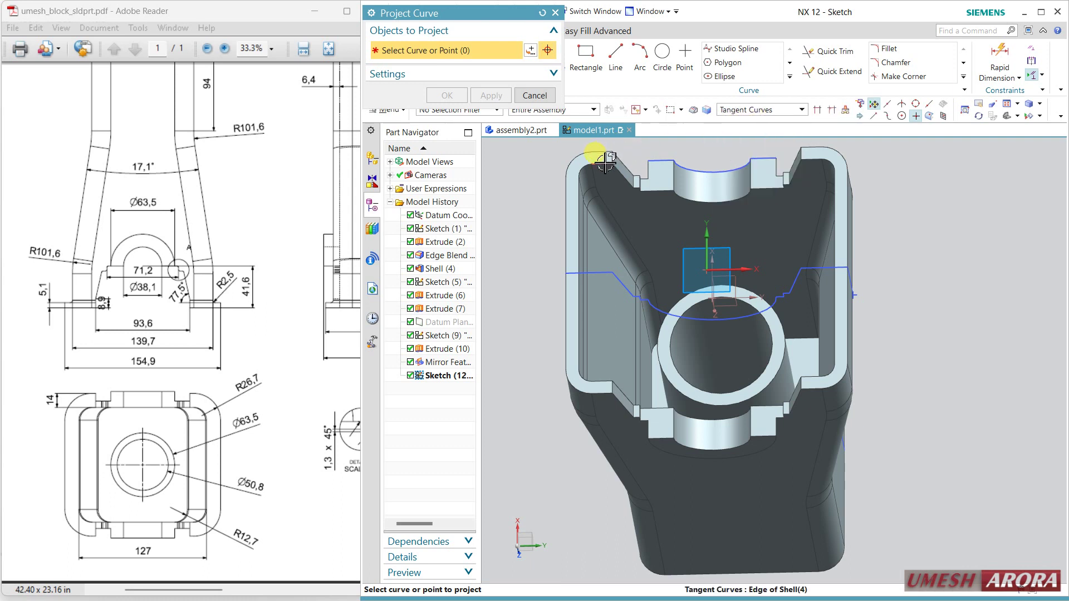
{"action": "left_click", "coordinate": [606, 162]}
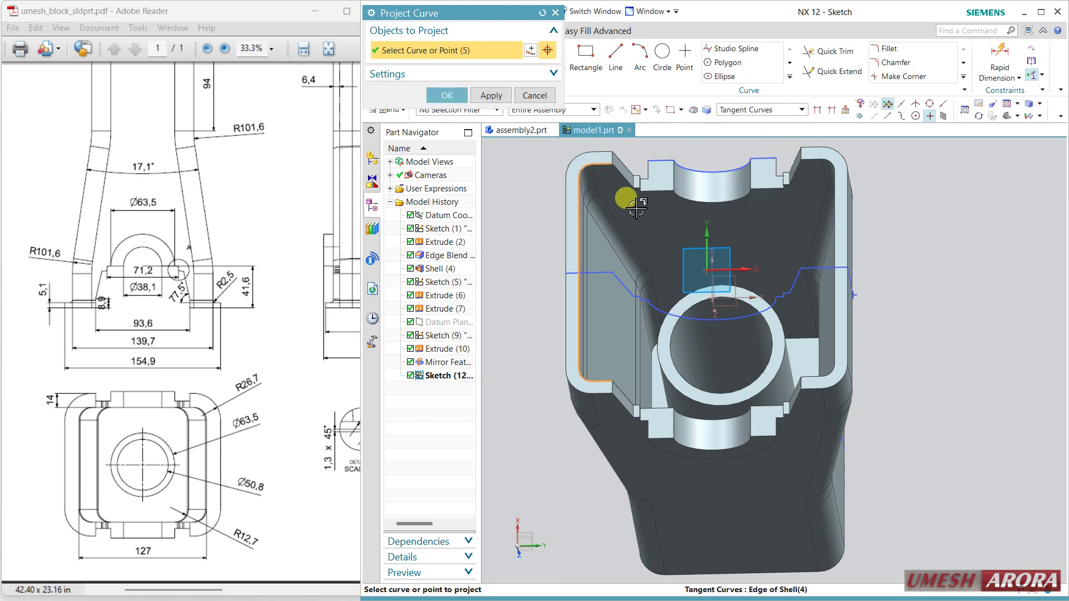
{"action": "left_click", "coordinate": [821, 162]}
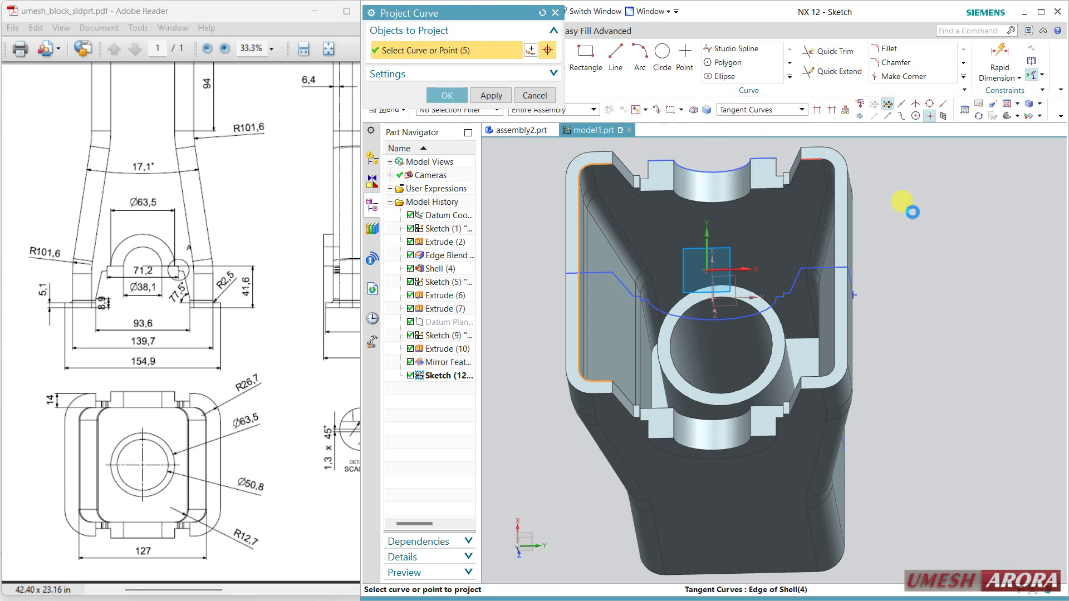
{"action": "left_click", "coordinate": [447, 96]}
{"action": "key", "text": "shift+F8"}
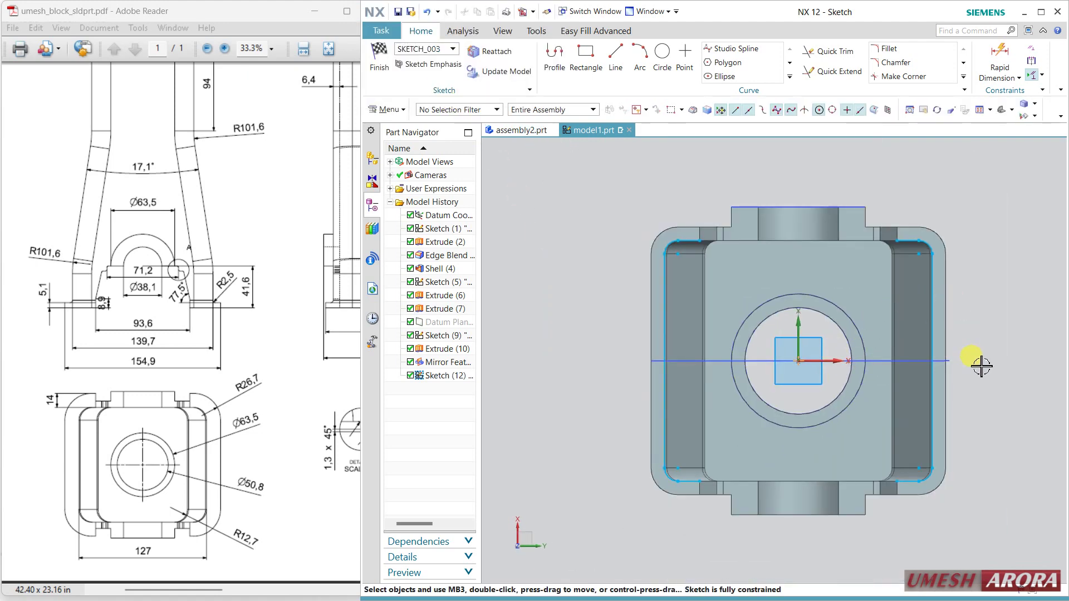
Step: Offset the tangent projected curves of the -Y leg outward by 14 mm as a single copy, with symmetric offset off
{"action": "left_click", "coordinate": [790, 77]}
{"action": "left_click", "coordinate": [724, 77]}
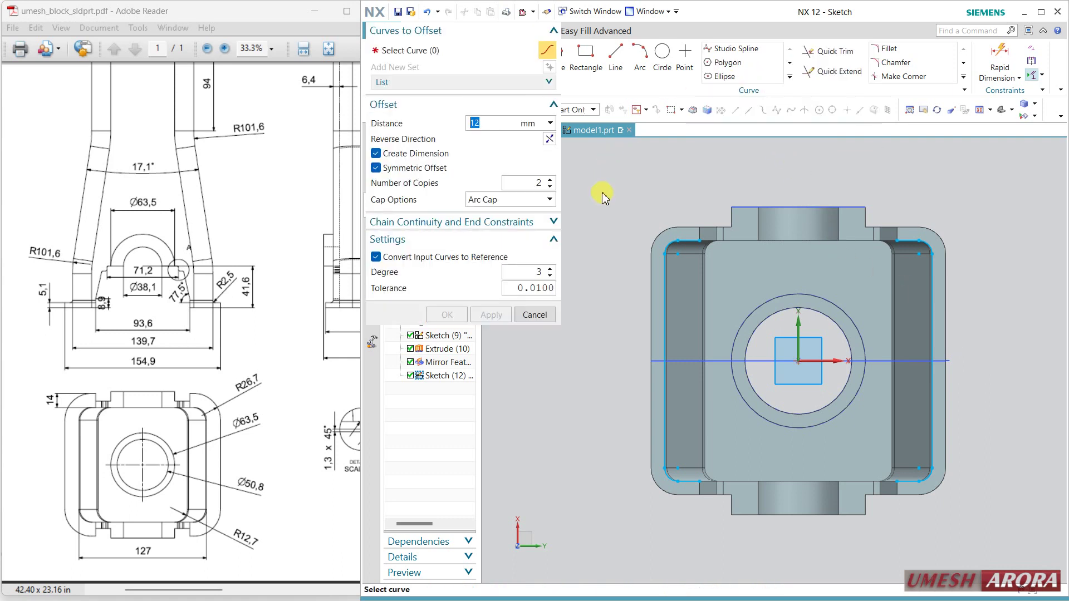
{"action": "left_click", "coordinate": [748, 114]}
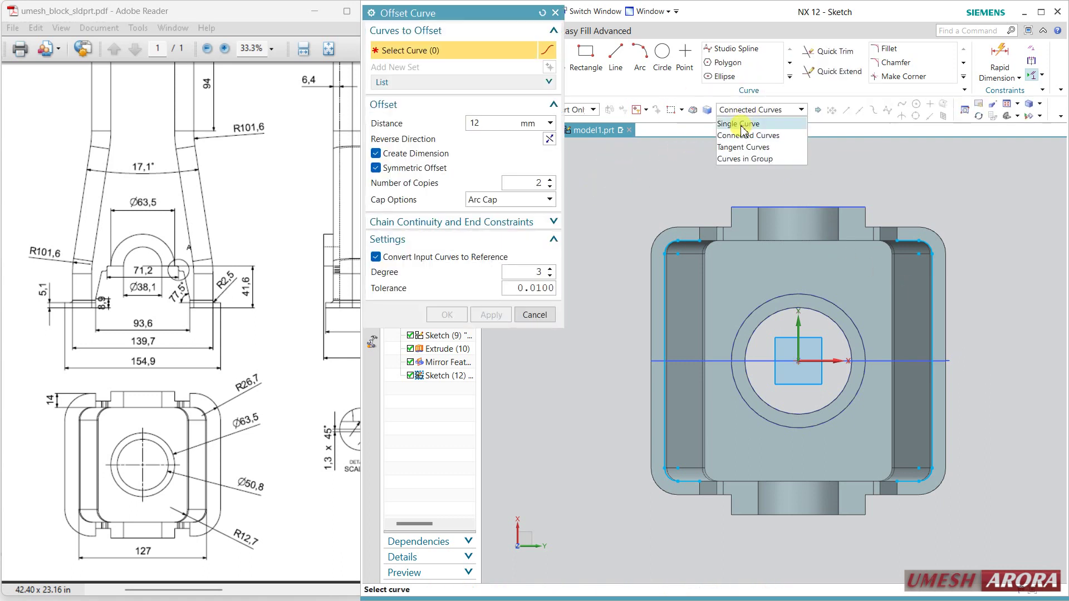
{"action": "left_click", "coordinate": [740, 146]}
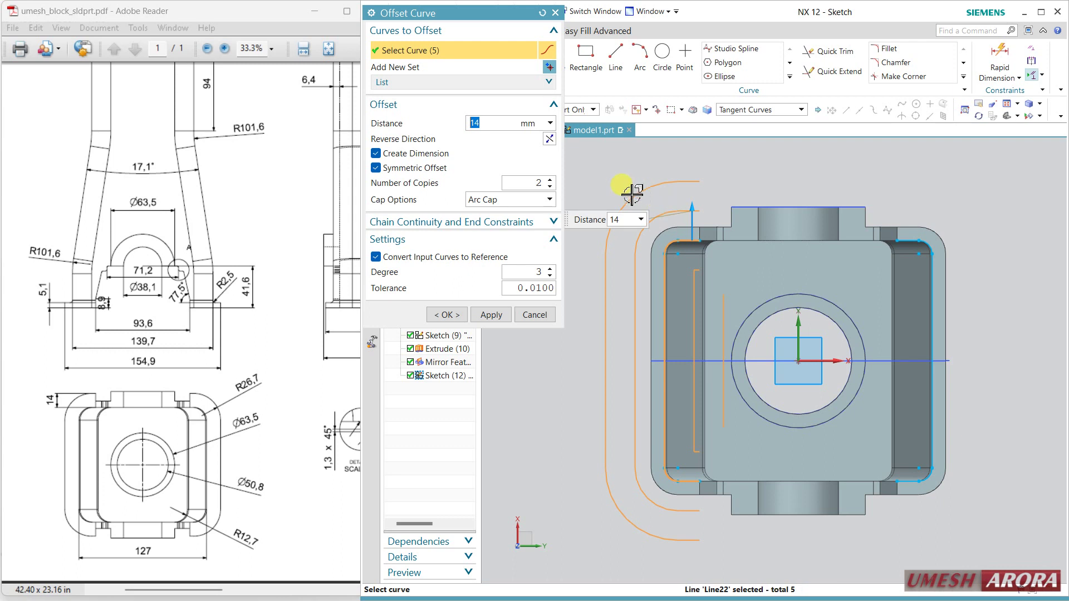
{"action": "left_click", "coordinate": [550, 188]}
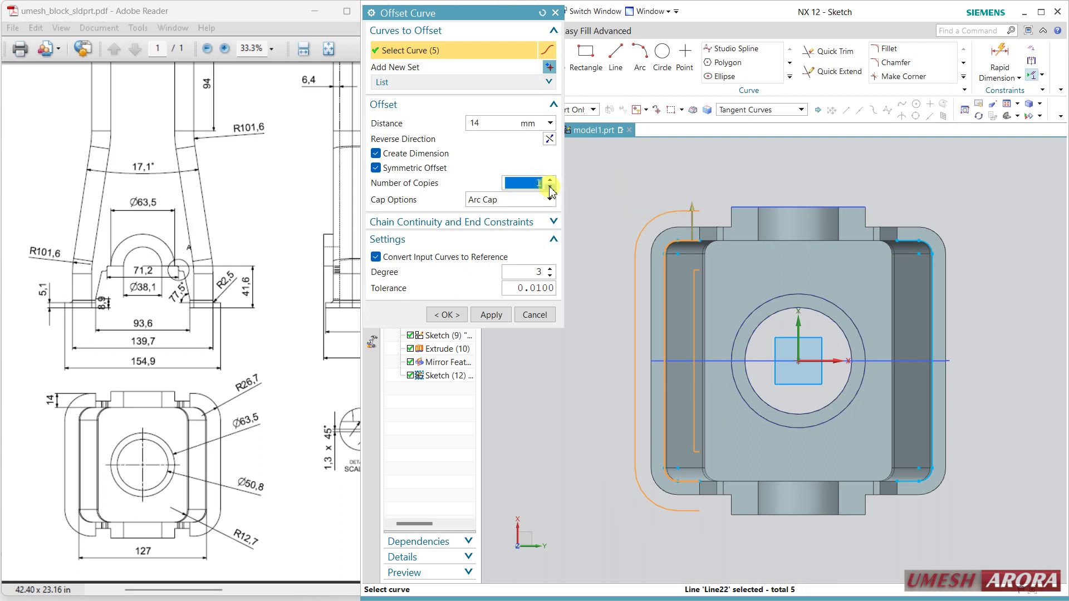
{"action": "left_click", "coordinate": [421, 169]}
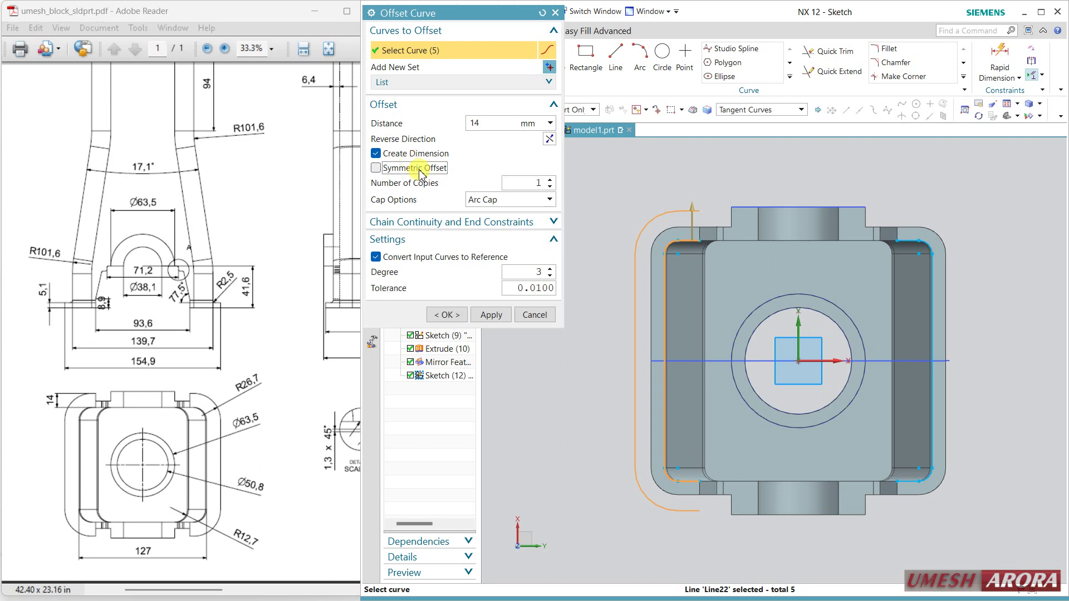
{"action": "left_click", "coordinate": [491, 315]}
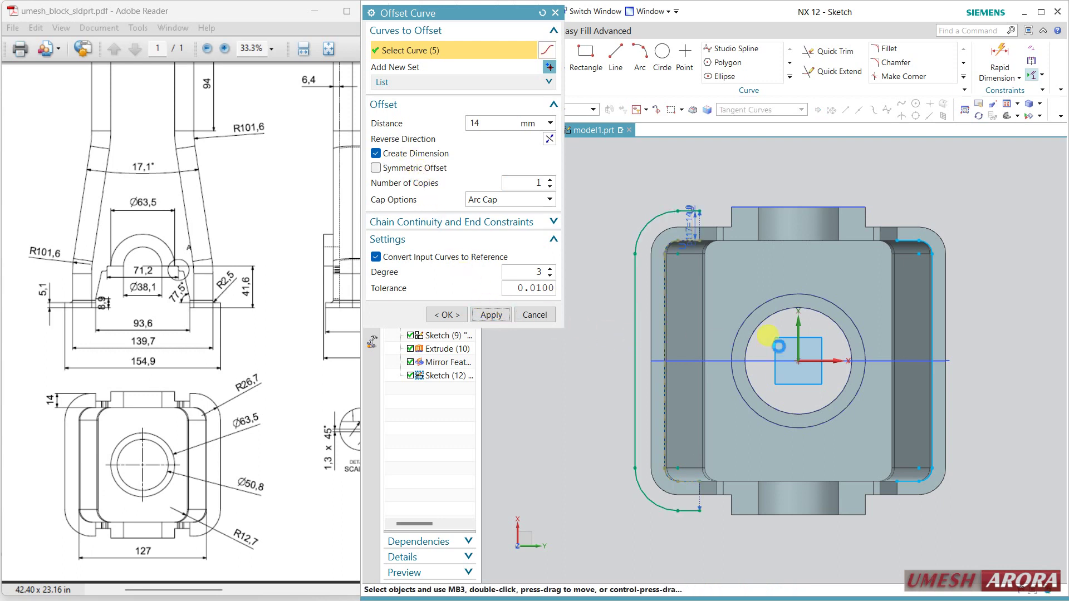
Step: Offset the tangent projected curves of the +Y leg by 14 mm, reversing the direction so they go outward
{"action": "left_click", "coordinate": [898, 248]}
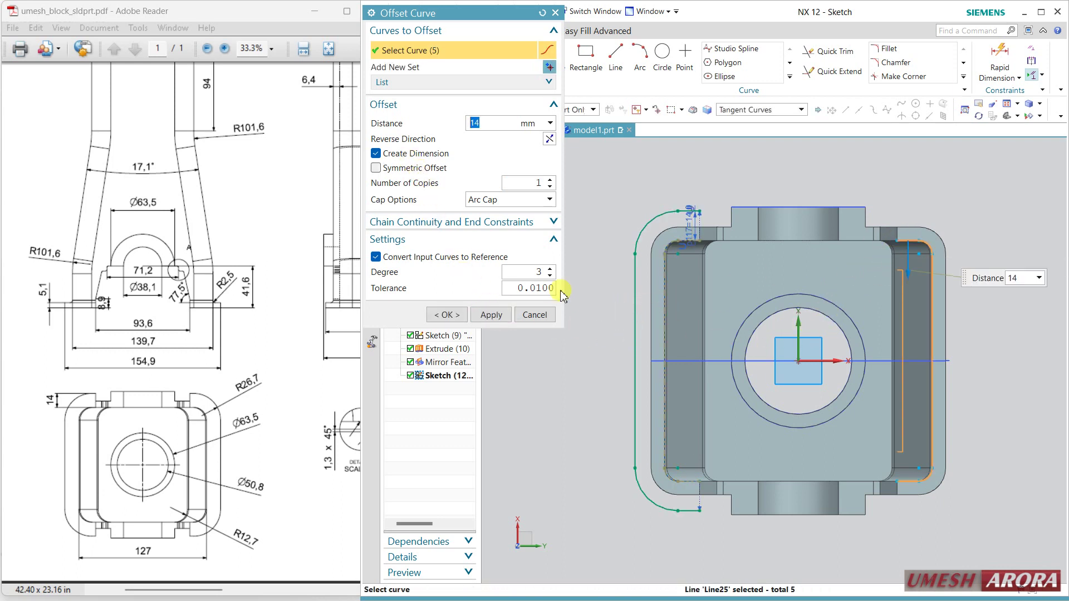
{"action": "left_click", "coordinate": [549, 138]}
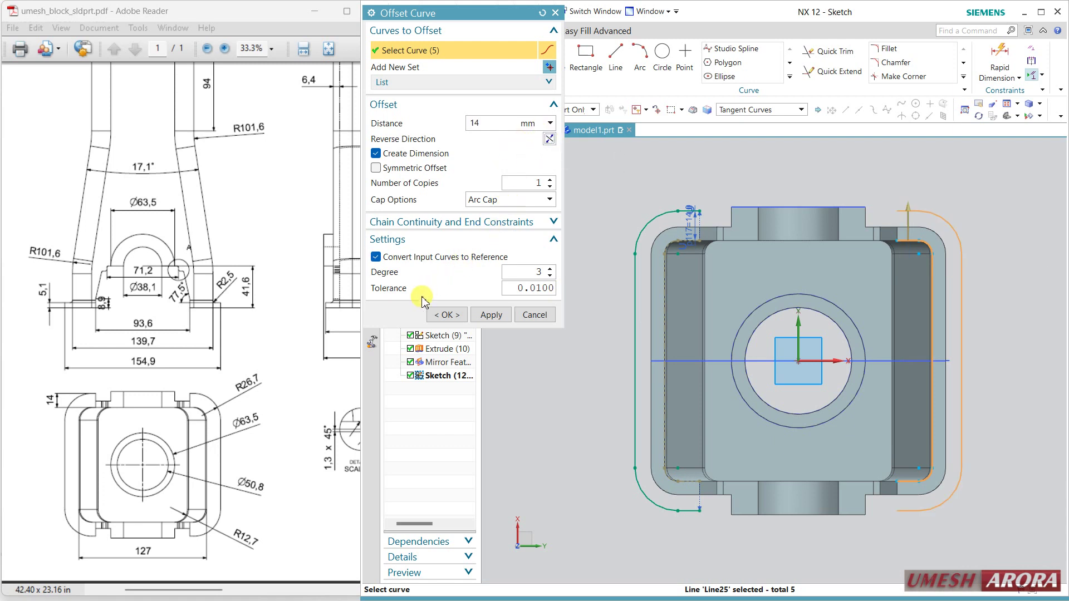
{"action": "left_click", "coordinate": [447, 315]}
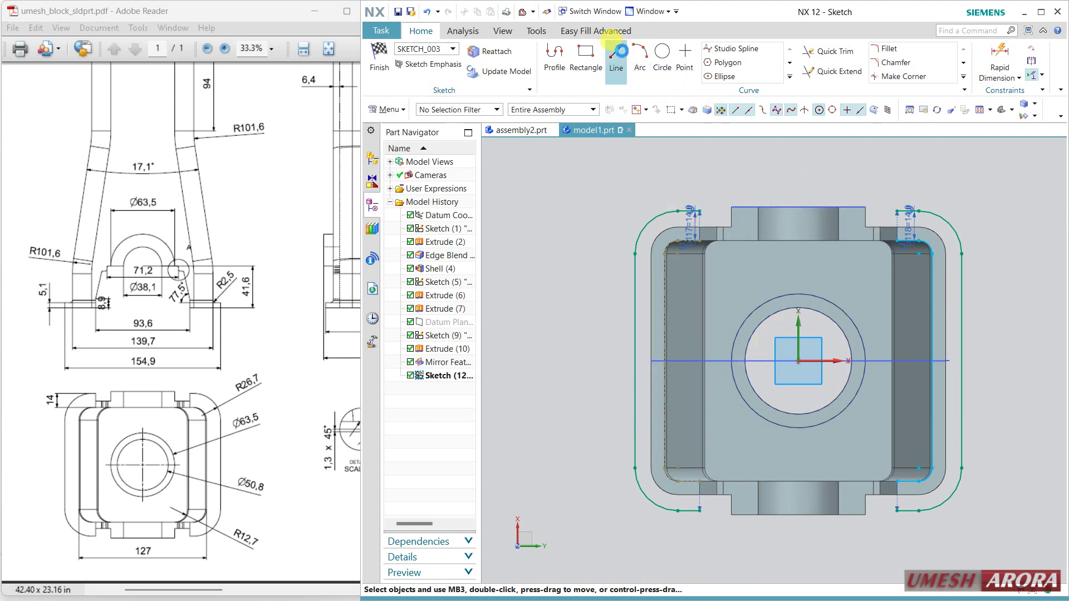
Step: Close the +Y leg's flange profile with two 14 mm lines joining the inner and offset curve ends, and finish the sketch
{"action": "left_click", "coordinate": [616, 62]}
{"action": "left_click", "coordinate": [898, 212]}
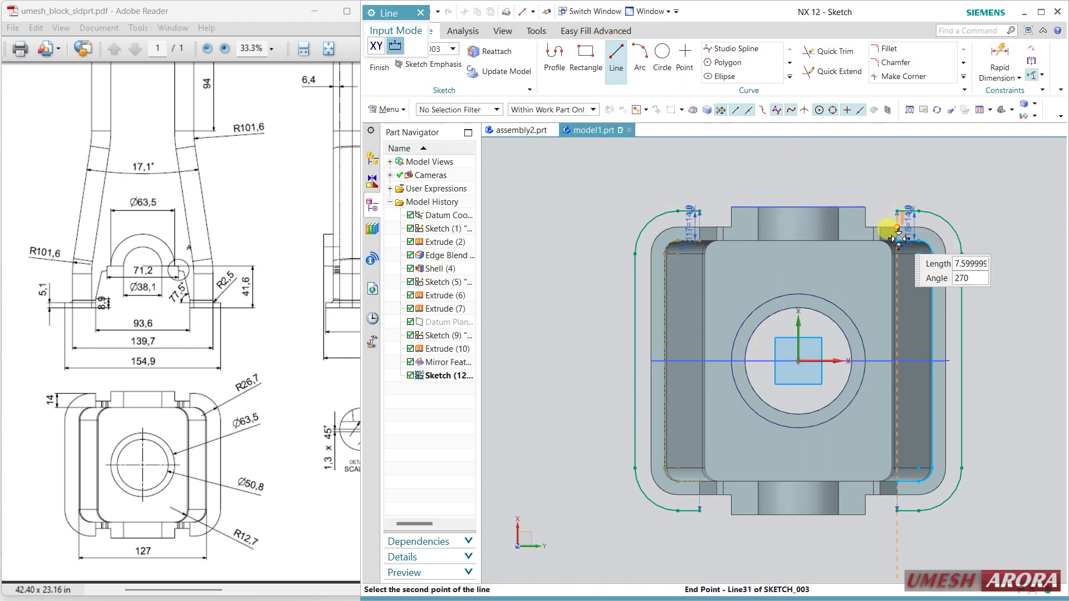
{"action": "type", "text": "14"}
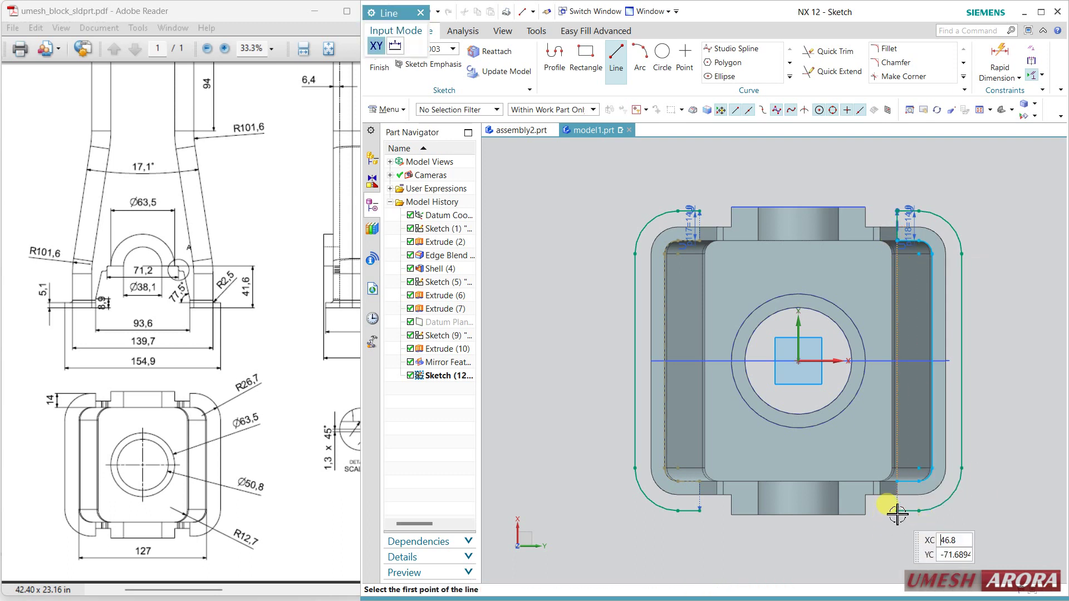
{"action": "left_click", "coordinate": [897, 512]}
{"action": "left_click", "coordinate": [897, 483]}
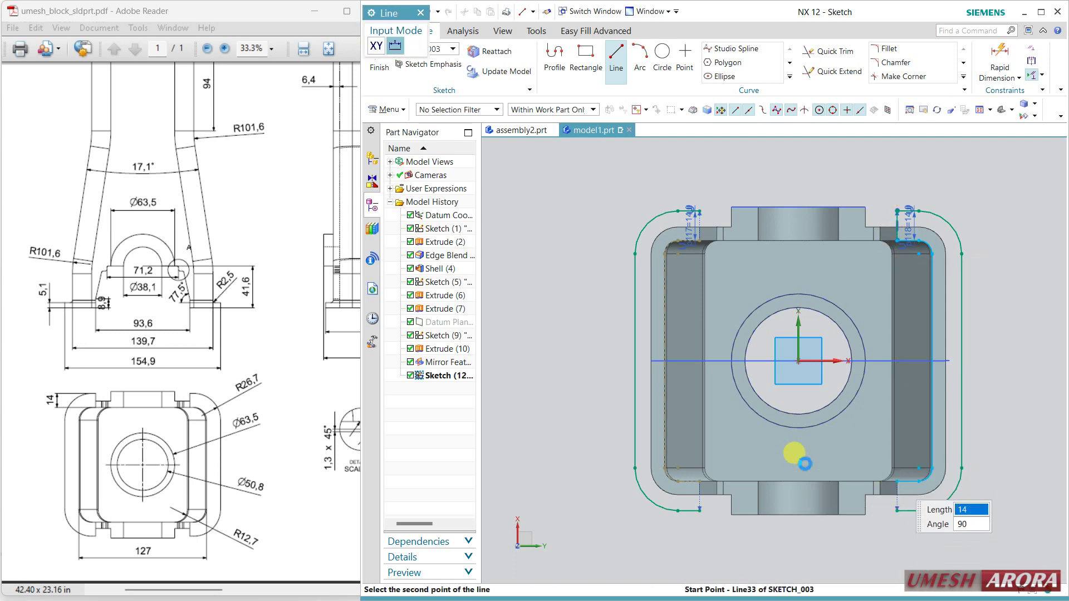
{"action": "middle_click", "coordinate": [624, 277]}
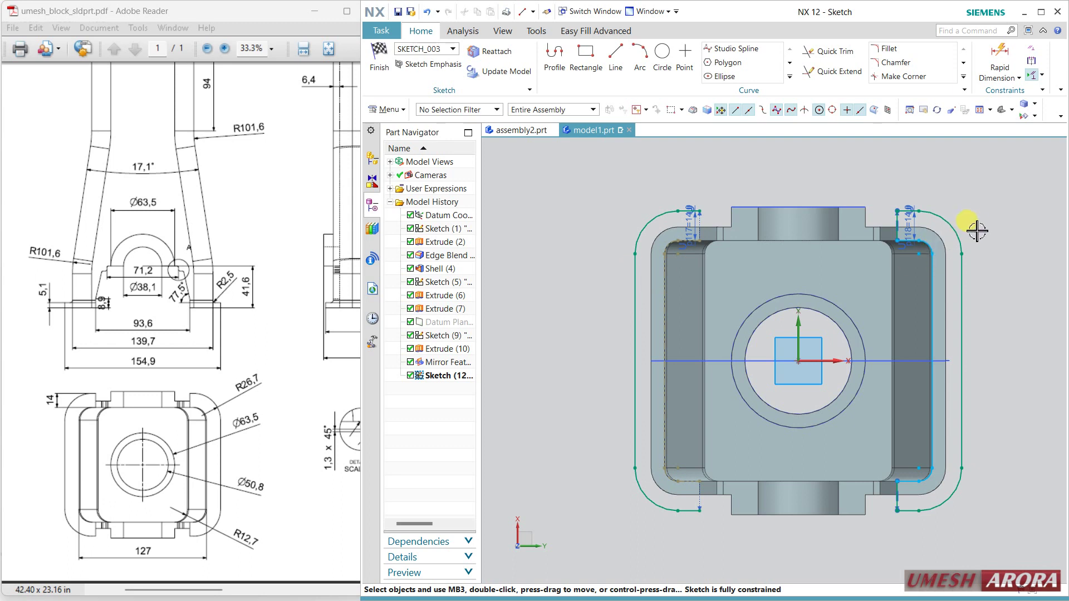
{"action": "scroll", "coordinate": [979, 229], "scroll_direction": "up", "scroll_amount": 1}
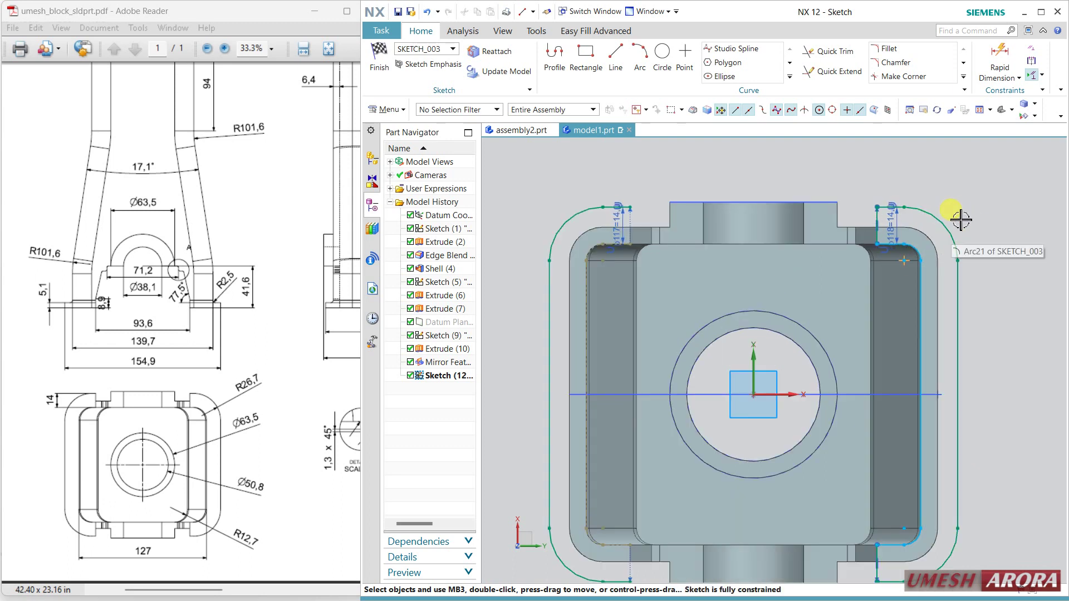
{"action": "key", "text": "F7"}
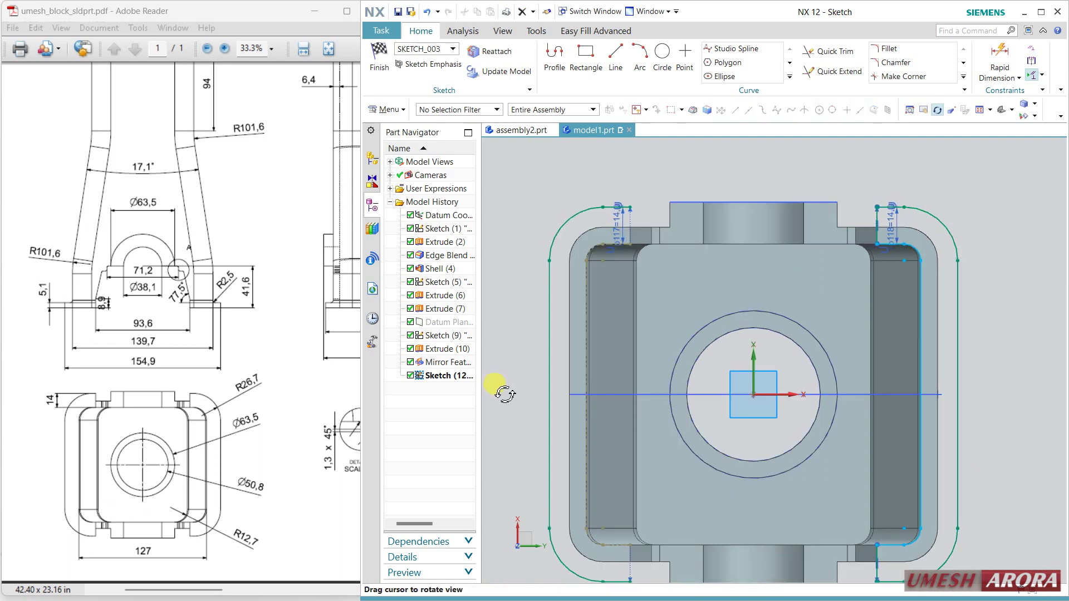
{"action": "left_click", "coordinate": [379, 58]}
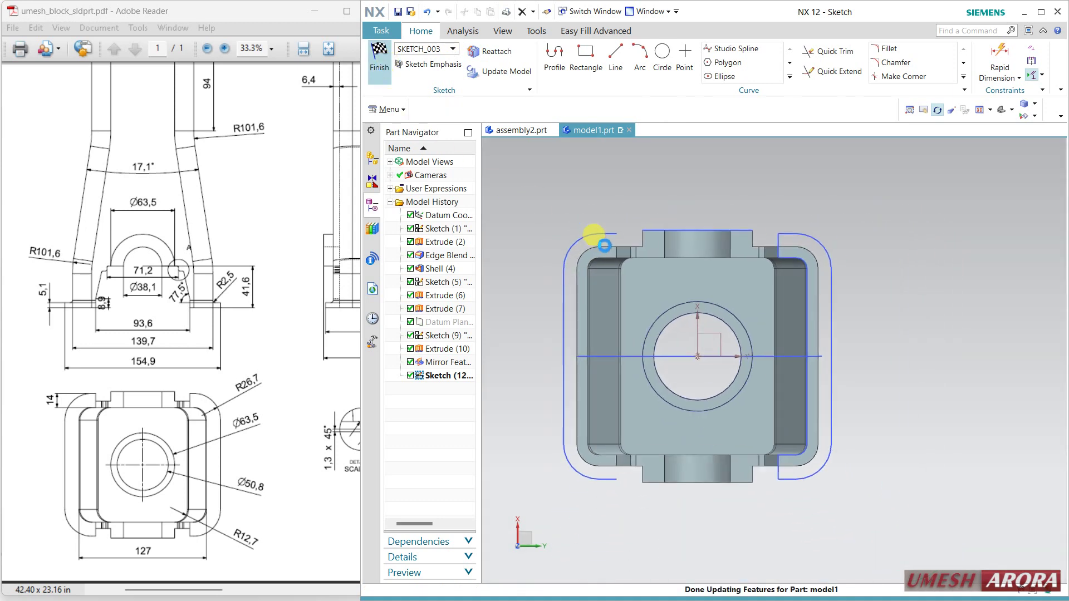
Step: Extrude the closed flange profile on the +Y leg by 5.1 mm, uniting it with the body, and hide the flange sketch
{"action": "left_click_drag", "start_coordinate": [788, 217], "coordinate": [816, 222]}
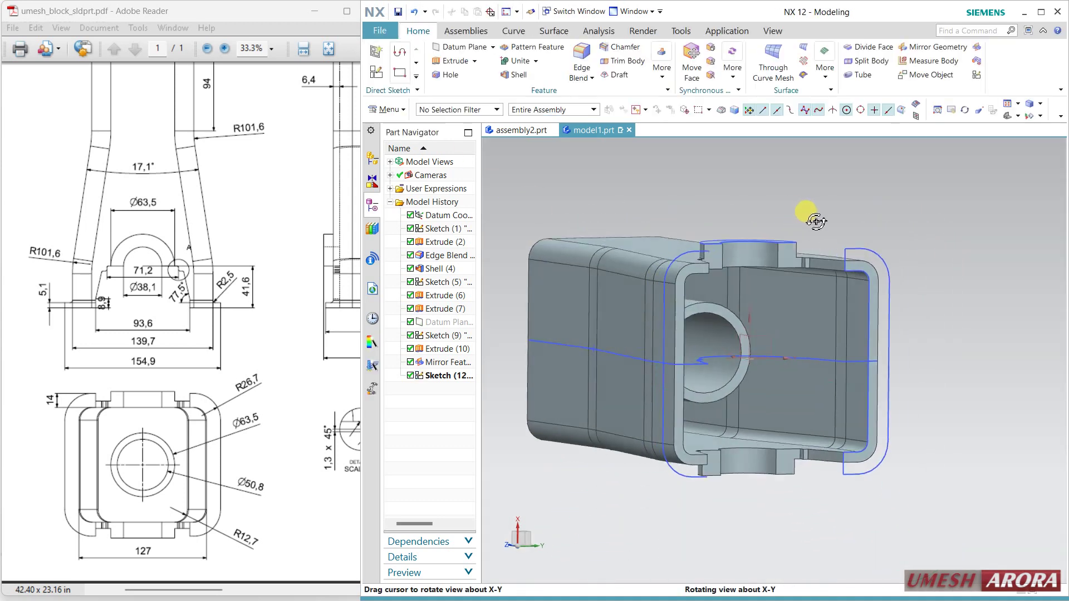
{"action": "middle_click_drag", "start_coordinate": [816, 222], "coordinate": [821, 223]}
{"action": "left_click", "coordinate": [457, 61]}
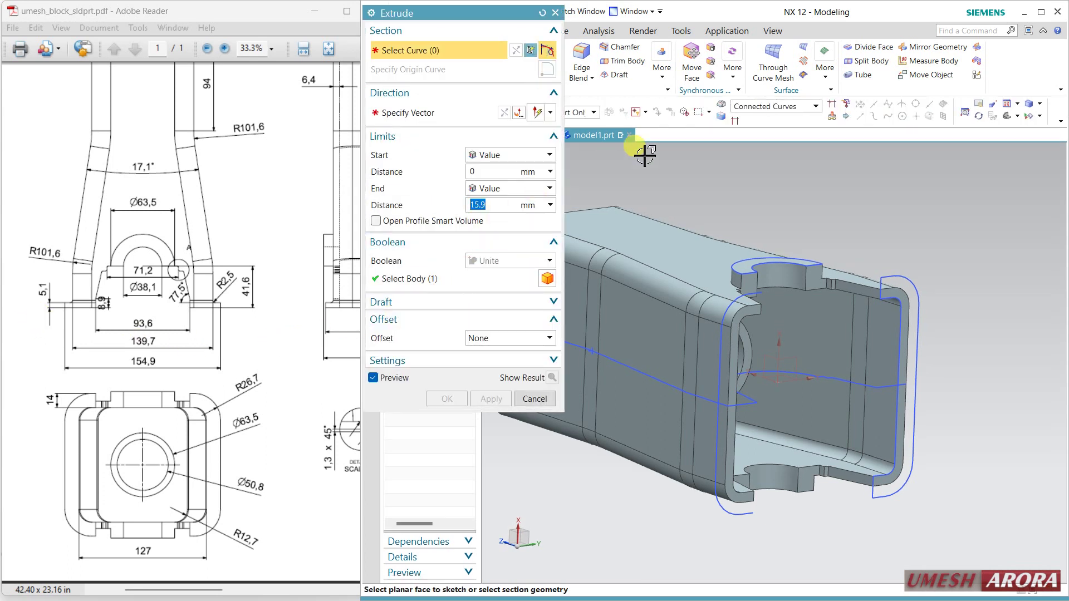
{"action": "left_click", "coordinate": [891, 272]}
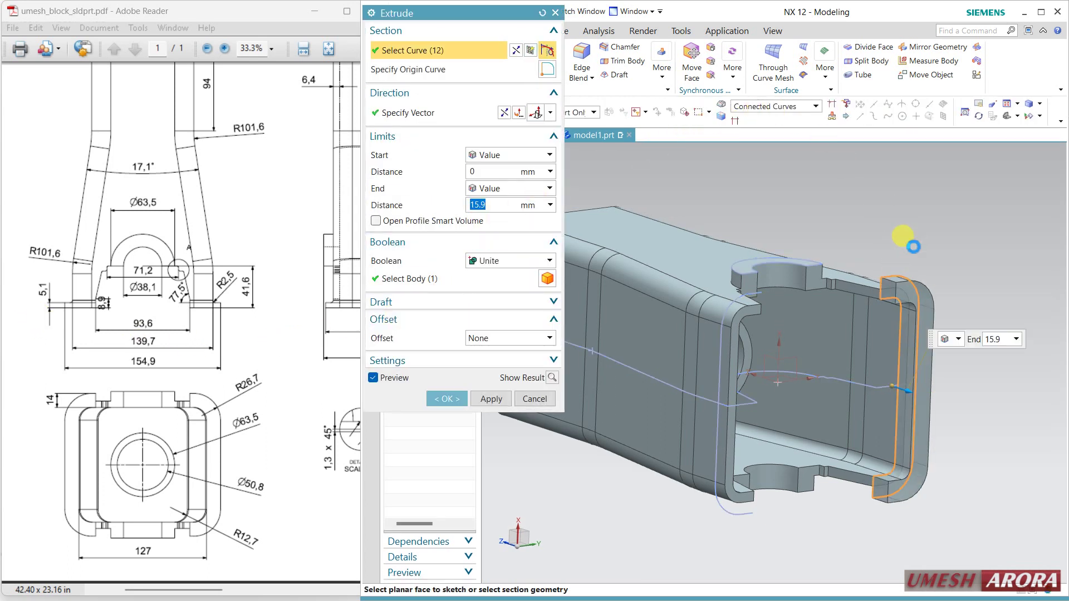
{"action": "key", "text": "Return"}
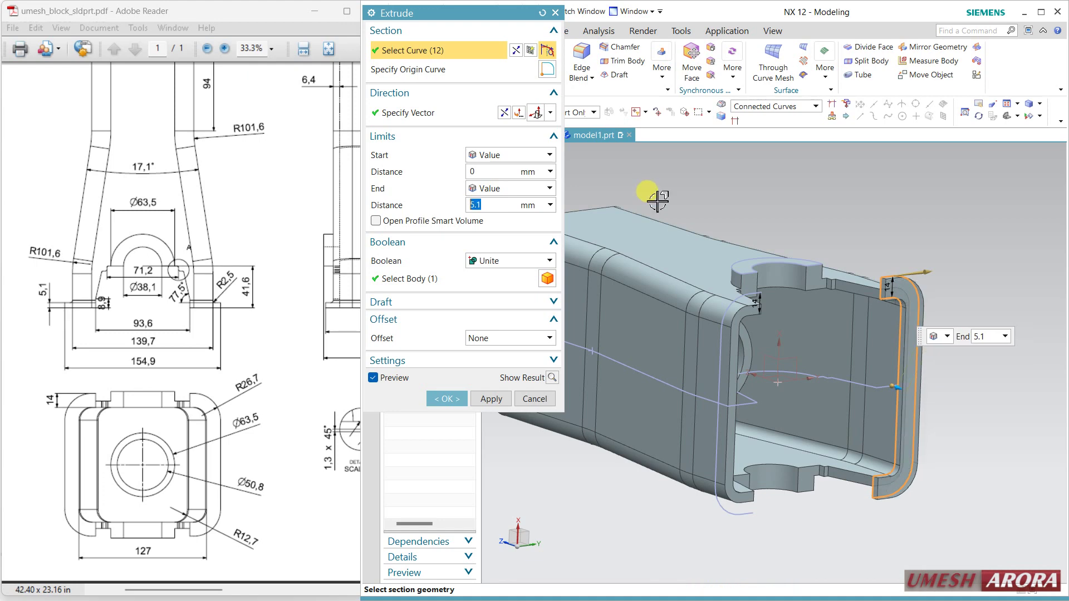
{"action": "left_click", "coordinate": [446, 399]}
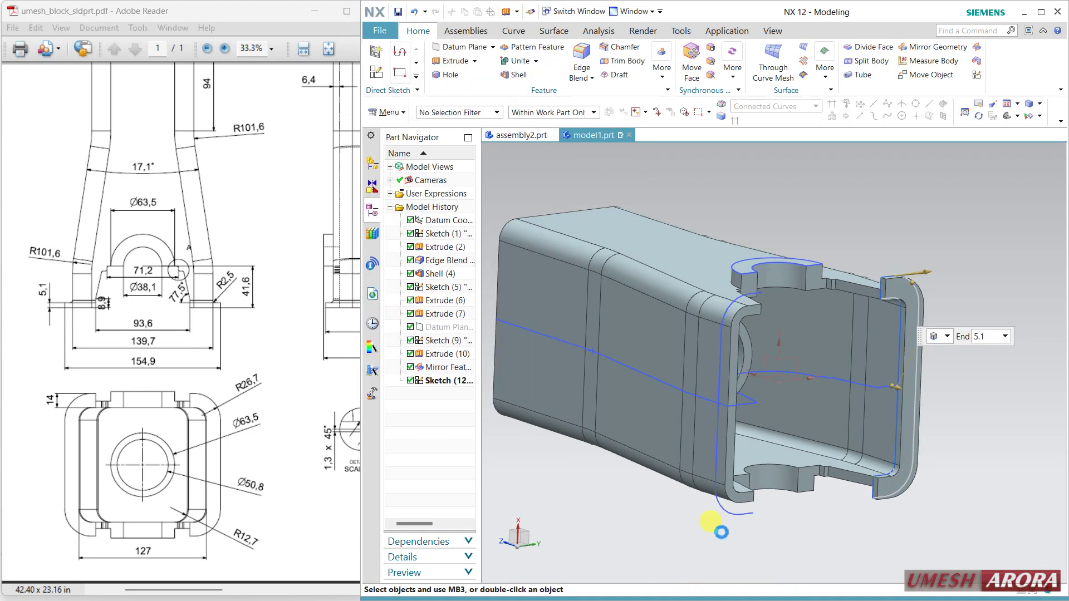
{"action": "left_click", "coordinate": [719, 312]}
{"action": "key", "text": "ctrl+b"}
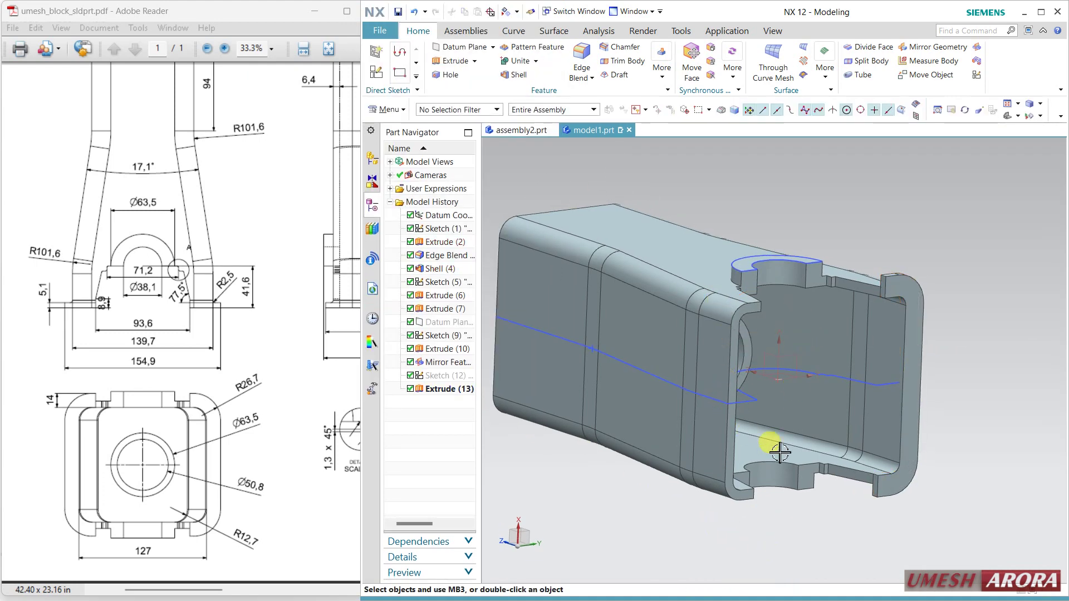
Step: Mirror the base flange extrude about the XZ plane to the opposite leg
{"action": "mouse_move", "coordinate": [953, 348]}
{"action": "middle_mouse_down"}
{"action": "mouse_move", "coordinate": [921, 427]}
{"action": "mouse_move", "coordinate": [950, 384]}
{"action": "mouse_move", "coordinate": [922, 410]}
{"action": "mouse_move", "coordinate": [938, 328]}
{"action": "middle_mouse_up"}
{"action": "left_click", "coordinate": [434, 390]}
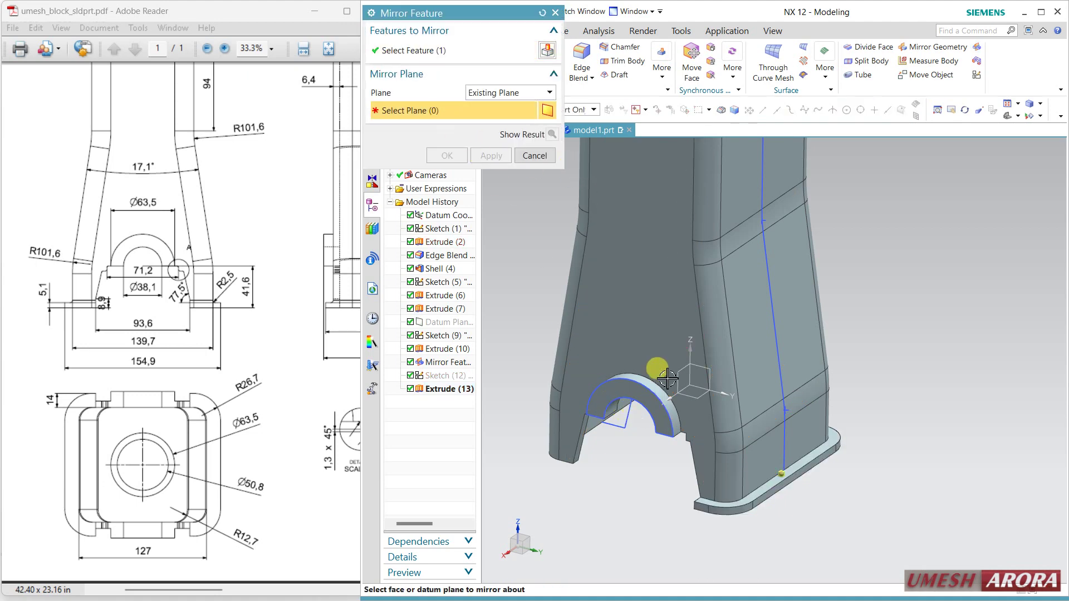
{"action": "left_click", "coordinate": [670, 401]}
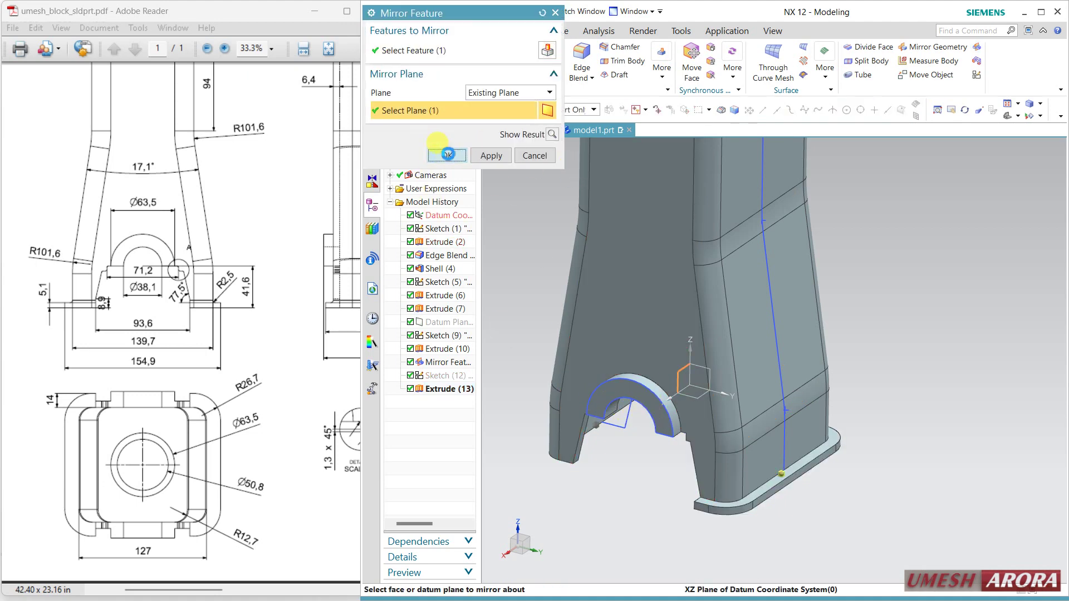
{"action": "left_click", "coordinate": [448, 155]}
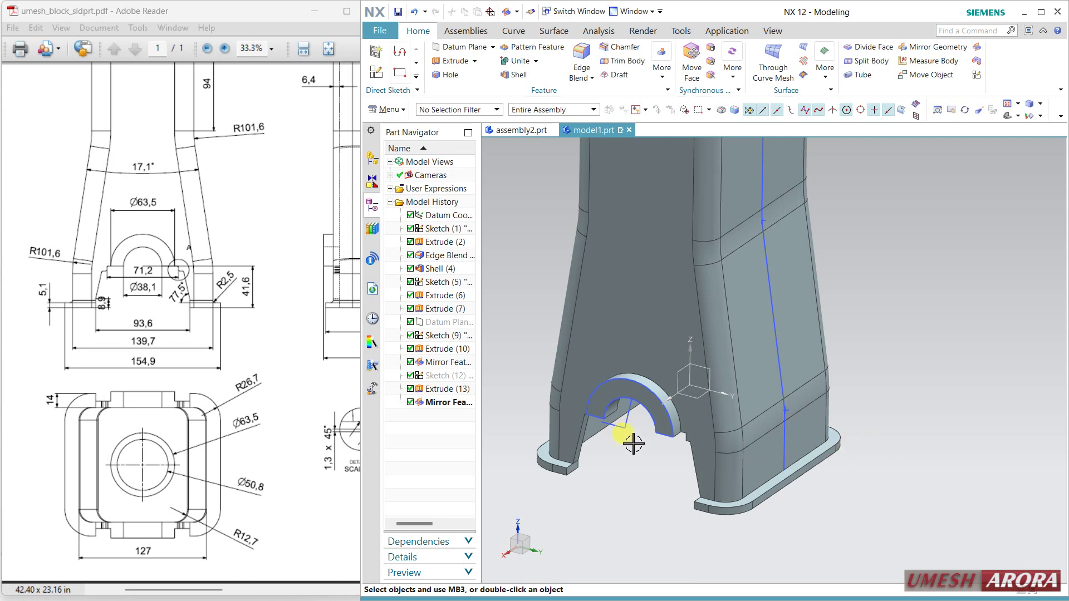
Step: Hide the body's side profile sketch and the half-ring boss sketch, and orient the model to the front view
{"action": "left_click", "coordinate": [626, 430]}
{"action": "key", "text": "ctrl+b"}
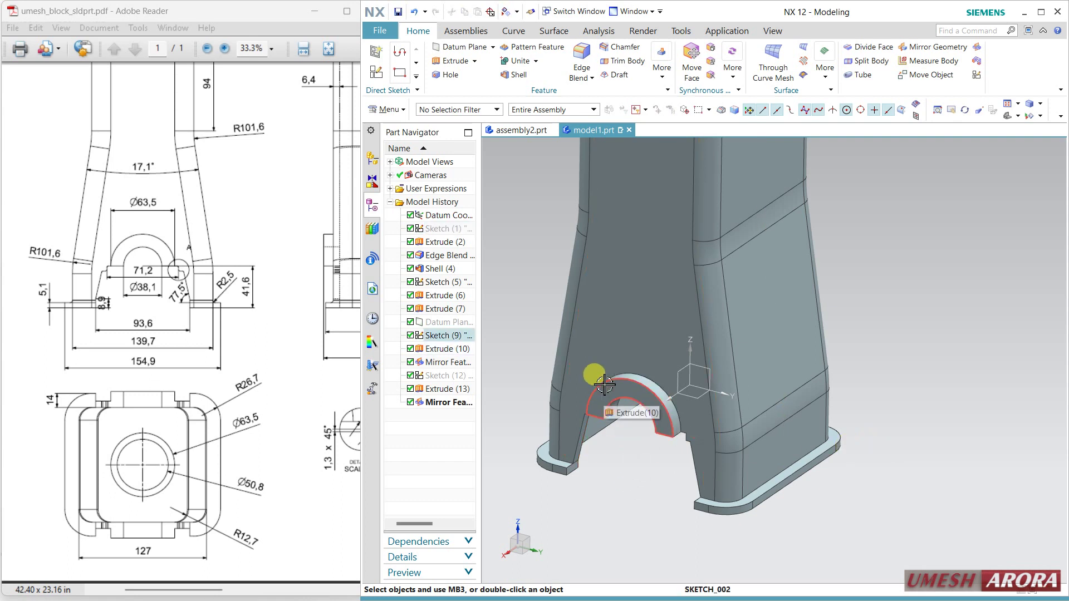
{"action": "key", "text": "ctrl+b"}
{"action": "mouse_move", "coordinate": [626, 477]}
{"action": "middle_mouse_down"}
{"action": "mouse_move", "coordinate": [674, 479]}
{"action": "mouse_move", "coordinate": [646, 470]}
{"action": "mouse_move", "coordinate": [678, 516]}
{"action": "middle_mouse_up"}
{"action": "key", "text": "F8"}
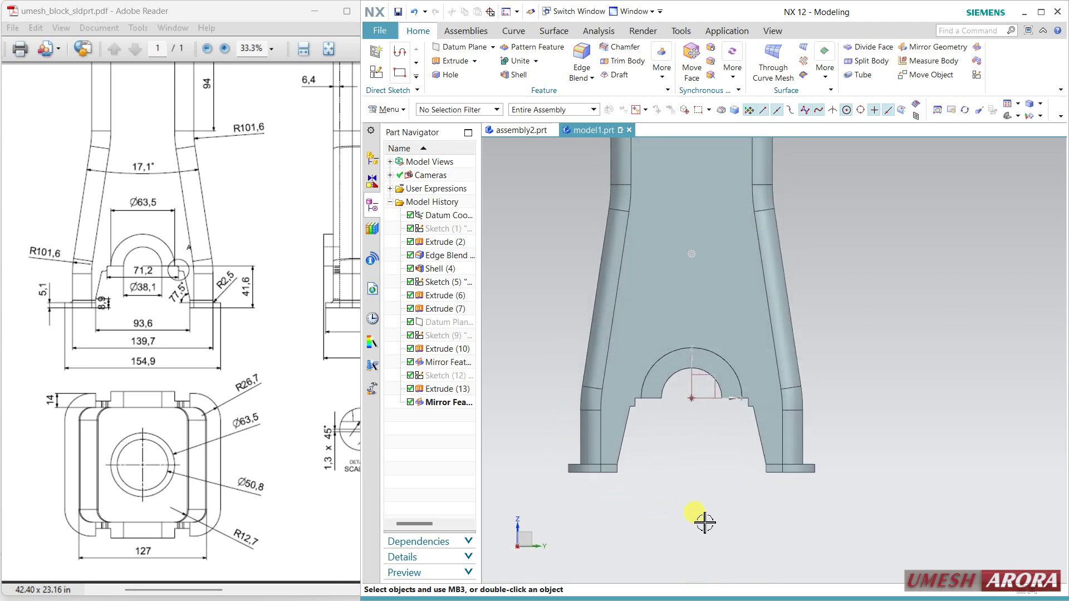
Step: Blend the four small step edges beside the first arch with a 1.3 mm radius, as in the drawing's detail A
{"action": "left_click_drag", "start_coordinate": [316, 439], "coordinate": [273, 432]}
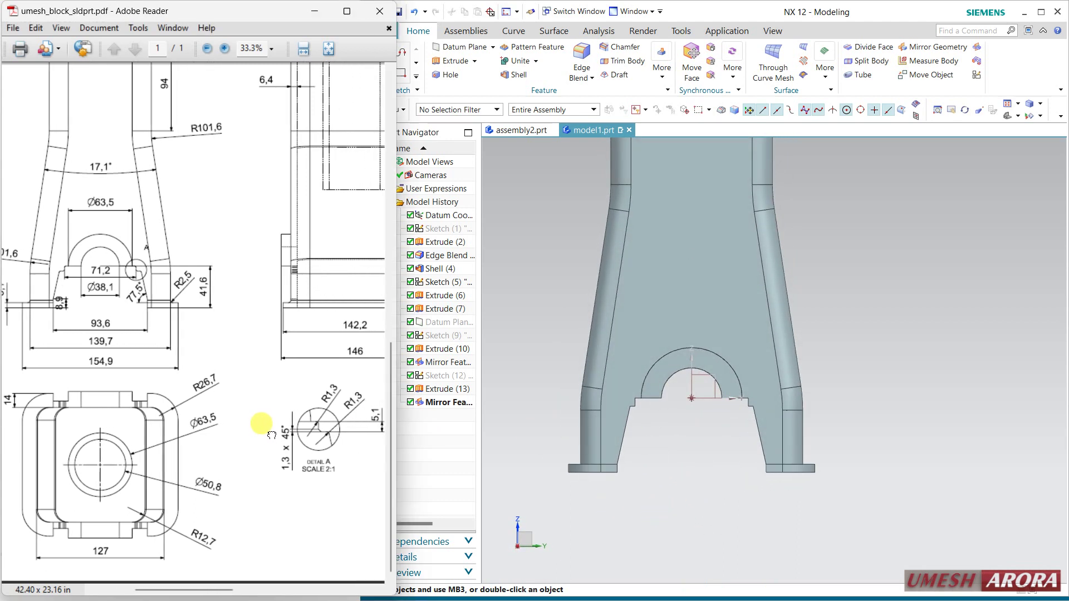
{"action": "middle_click_drag", "start_coordinate": [706, 458], "coordinate": [709, 446]}
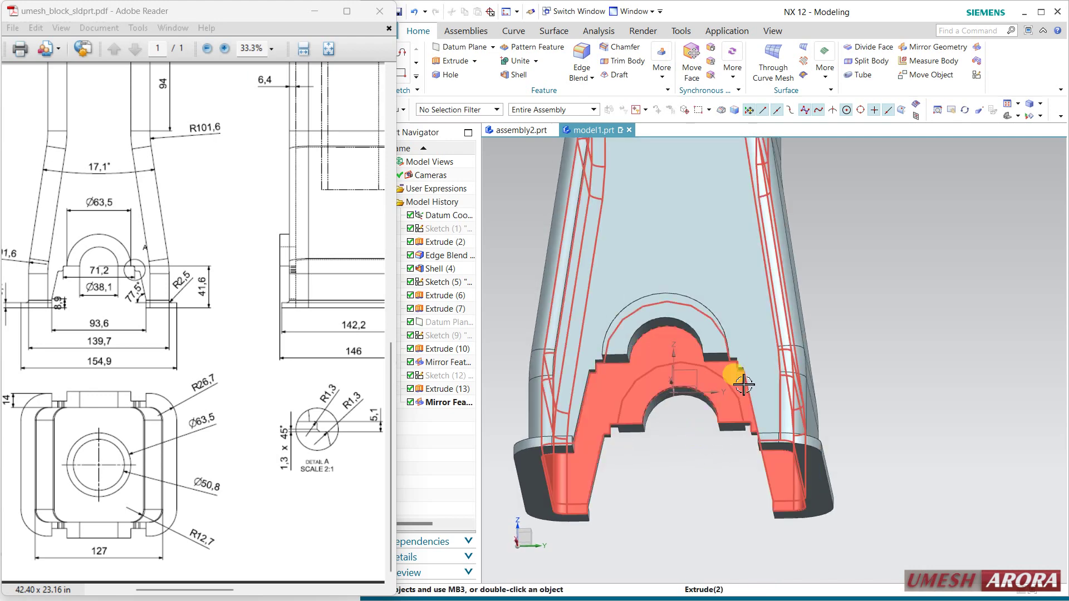
{"action": "middle_click_drag", "start_coordinate": [744, 383], "coordinate": [763, 374]}
{"action": "scroll", "coordinate": [790, 335], "scroll_direction": "up", "scroll_amount": 2}
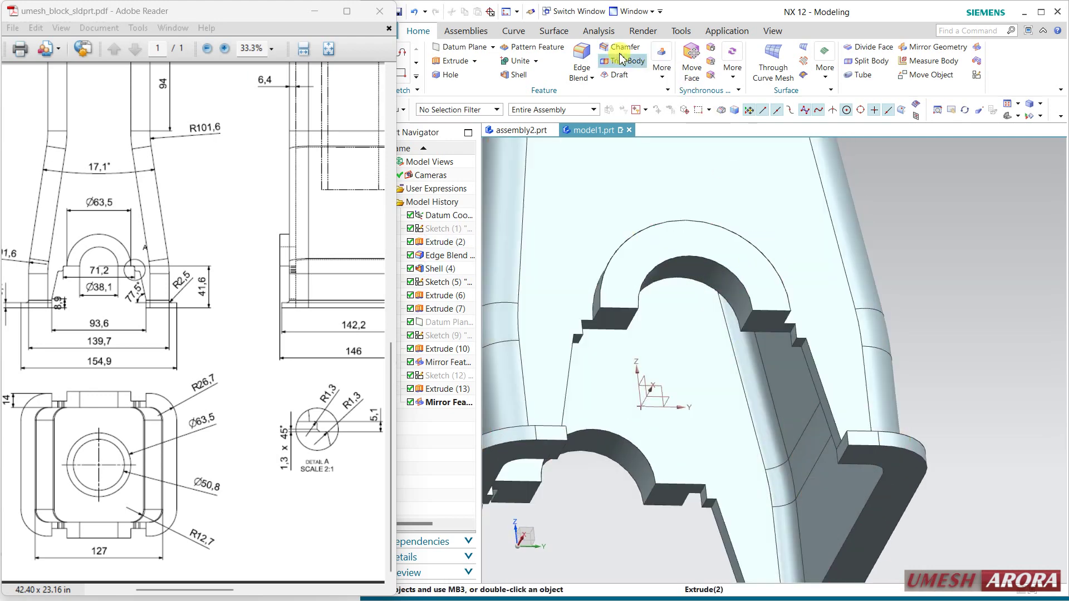
{"action": "left_click", "coordinate": [587, 58]}
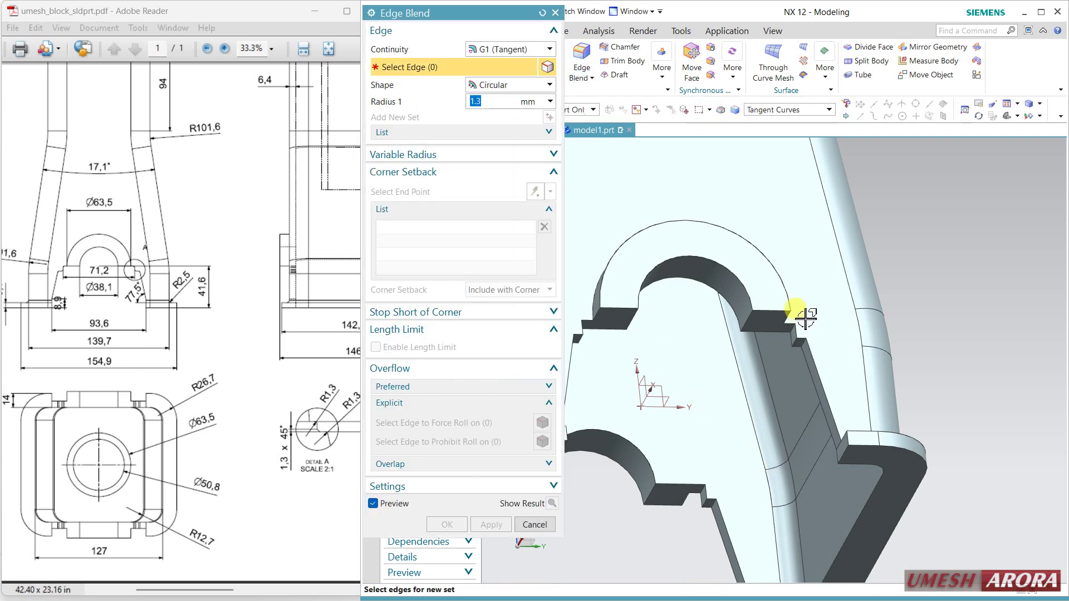
{"action": "scroll", "coordinate": [806, 319], "scroll_direction": "up", "scroll_amount": 2}
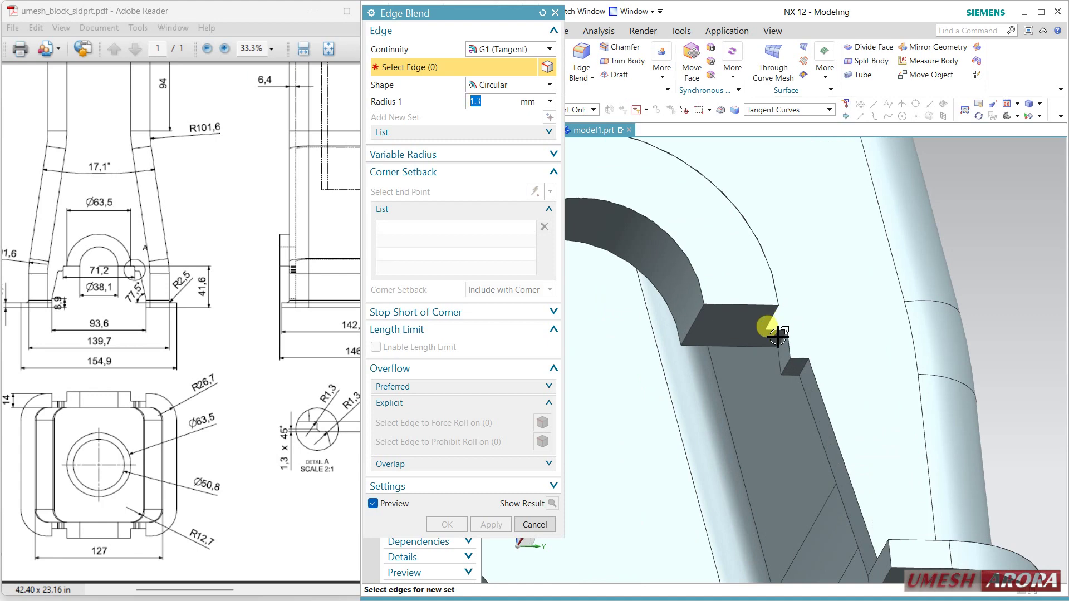
{"action": "left_click", "coordinate": [805, 389]}
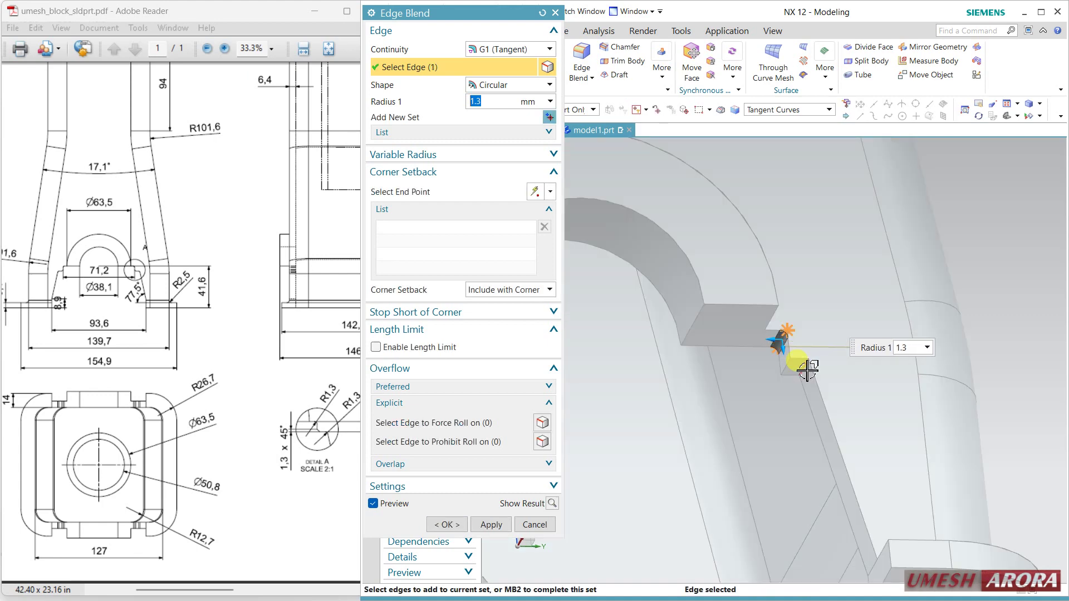
{"action": "scroll", "coordinate": [947, 438], "scroll_direction": "down", "scroll_amount": 3}
{"action": "middle_click_drag", "start_coordinate": [928, 432], "coordinate": [828, 351]}
{"action": "scroll", "coordinate": [680, 360], "scroll_direction": "up", "scroll_amount": 2}
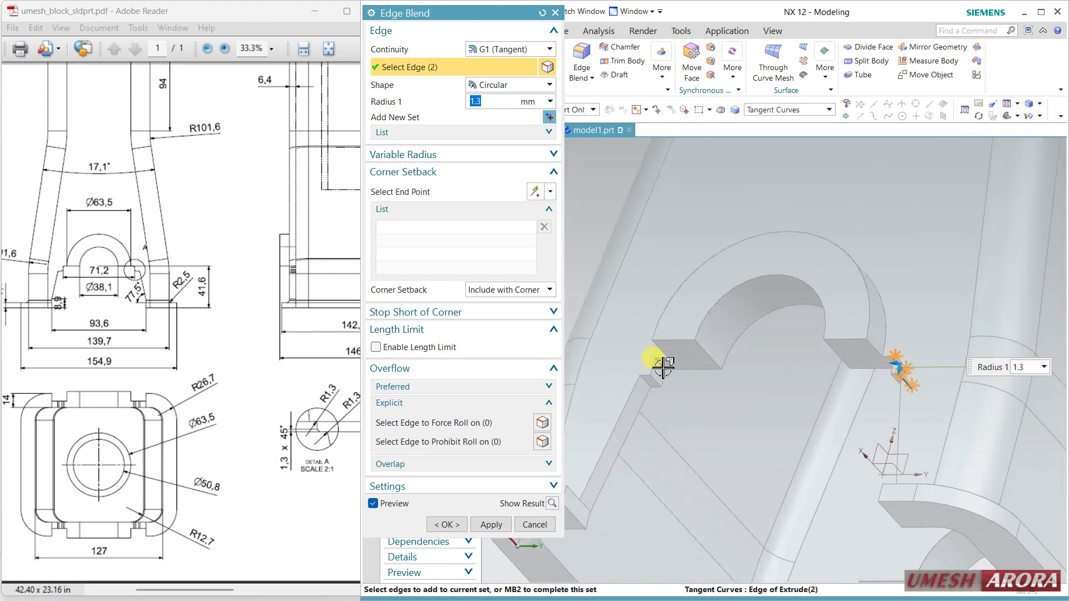
{"action": "left_click", "coordinate": [646, 377]}
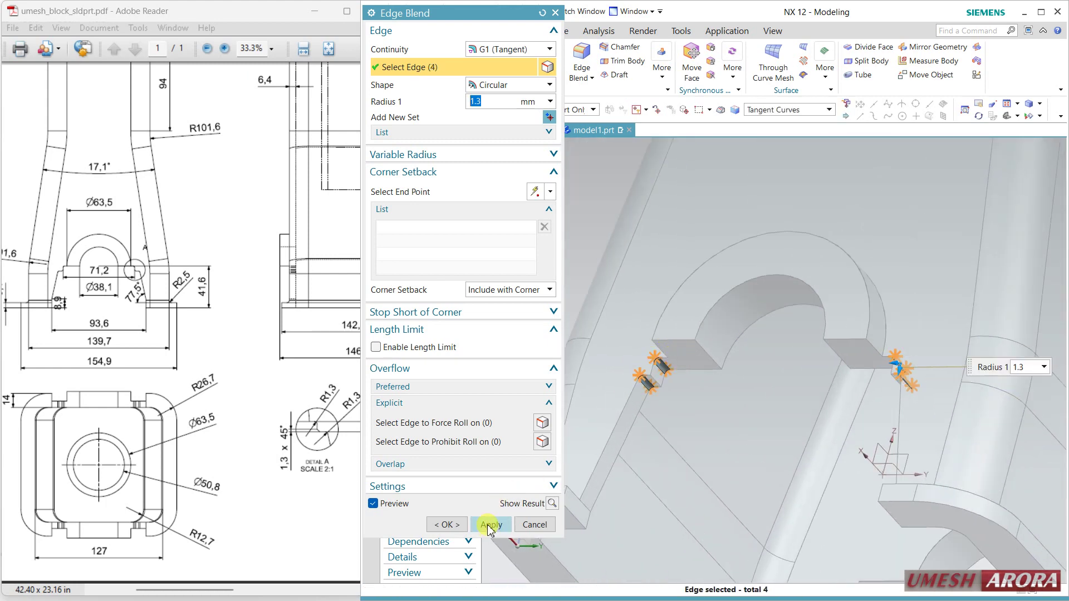
{"action": "left_click", "coordinate": [491, 525]}
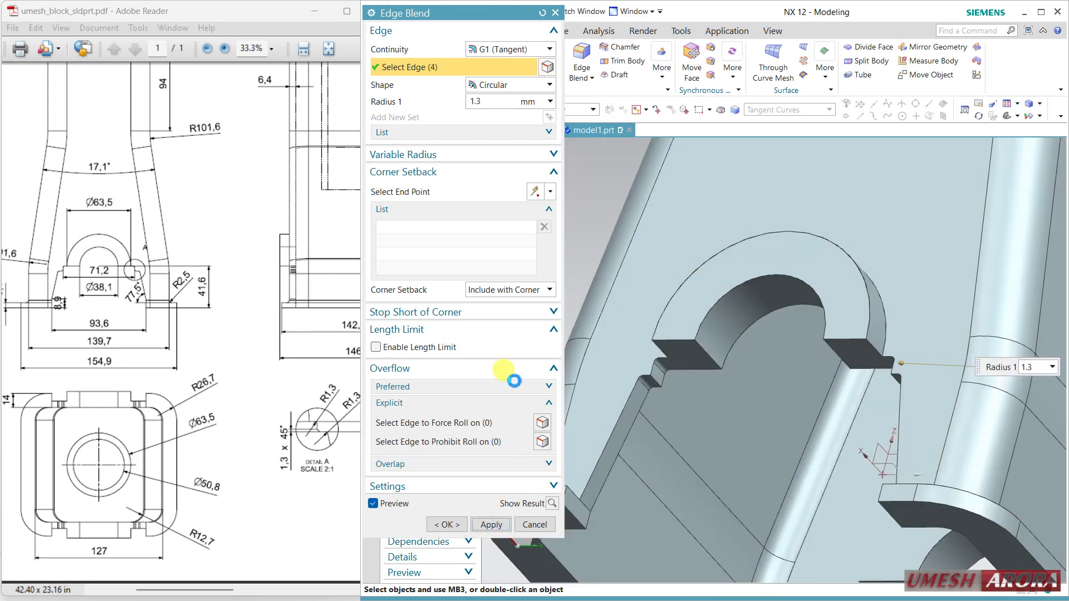
{"action": "left_click", "coordinate": [535, 524]}
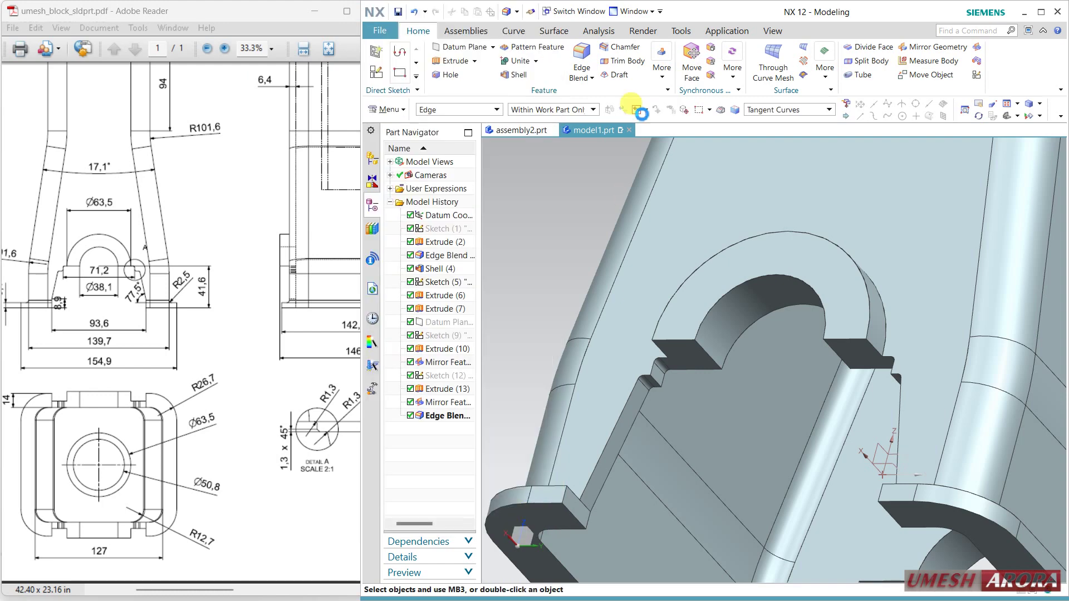
Step: Chamfer the inner step edges on both sides of the first arch by offset and angle, 1.3 mm at 45°
{"action": "left_click", "coordinate": [622, 46]}
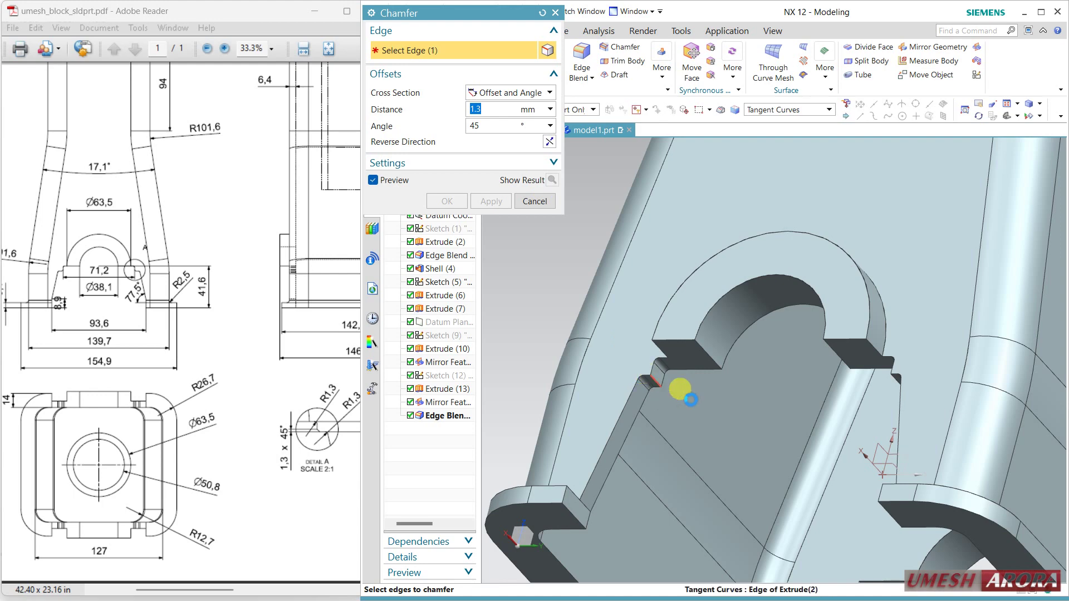
{"action": "left_click", "coordinate": [657, 381]}
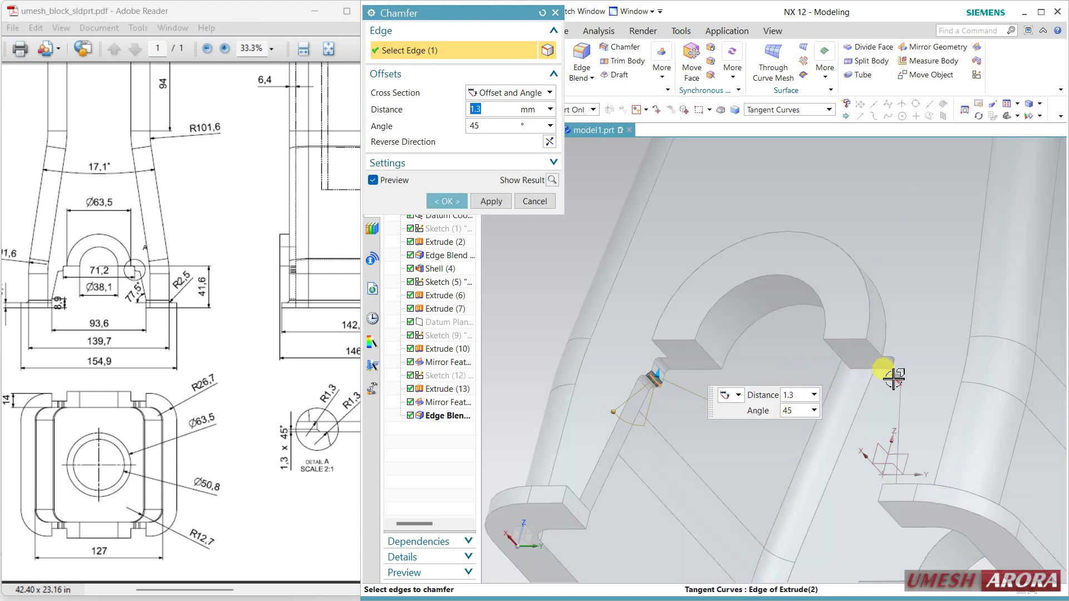
{"action": "left_click", "coordinate": [447, 201]}
Step: Extend the existing 1.3 mm edge blend to the four step edges beside the opposite arch
{"action": "scroll", "coordinate": [529, 291], "scroll_direction": "up", "scroll_amount": 3}
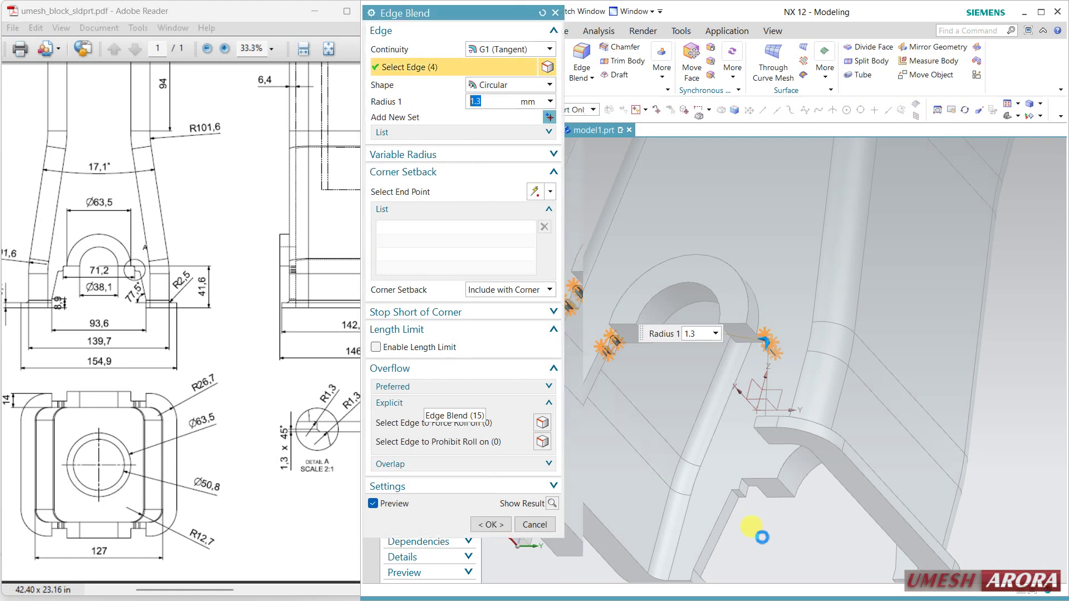
{"action": "scroll", "coordinate": [746, 490], "scroll_direction": "down", "scroll_amount": 5}
{"action": "left_click", "coordinate": [730, 429]}
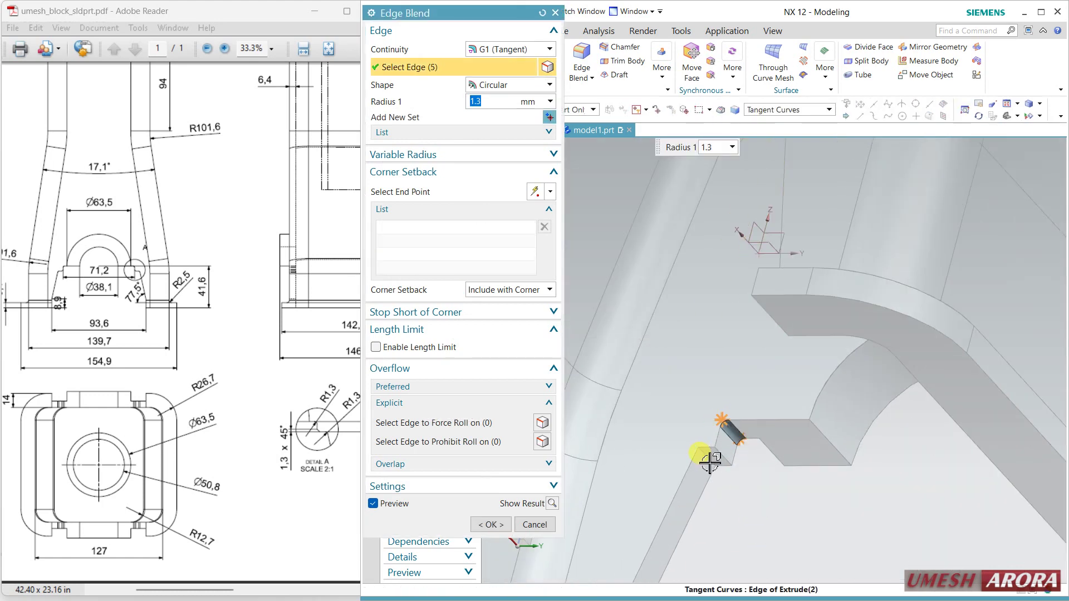
{"action": "middle_click_drag", "start_coordinate": [709, 462], "coordinate": [780, 428]}
{"action": "scroll", "coordinate": [780, 428], "scroll_direction": "down", "scroll_amount": 5}
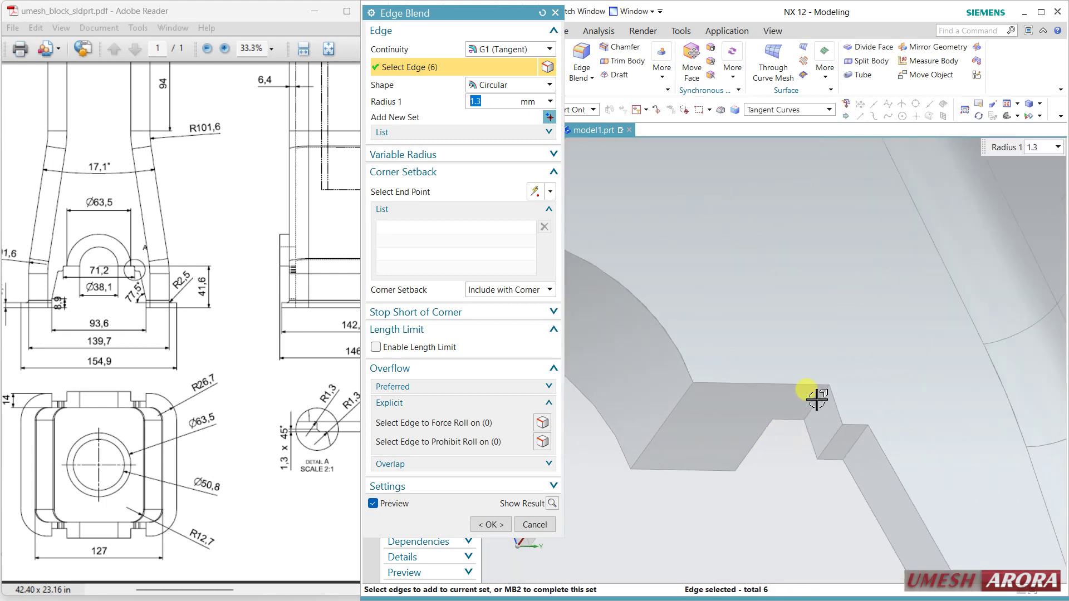
{"action": "left_click", "coordinate": [812, 405]}
{"action": "left_click", "coordinate": [854, 448]}
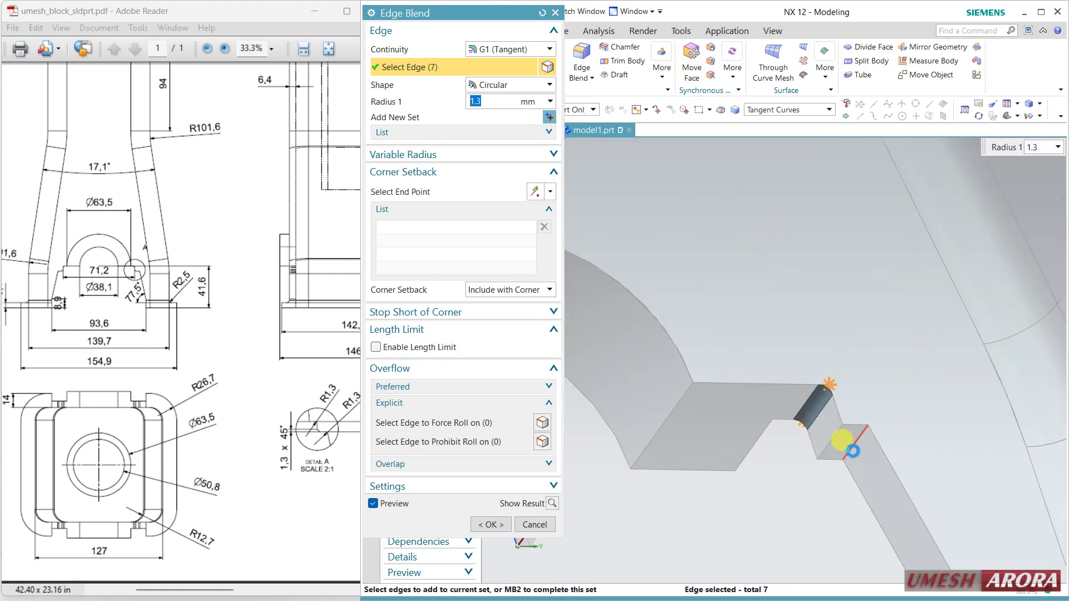
{"action": "left_click", "coordinate": [490, 524]}
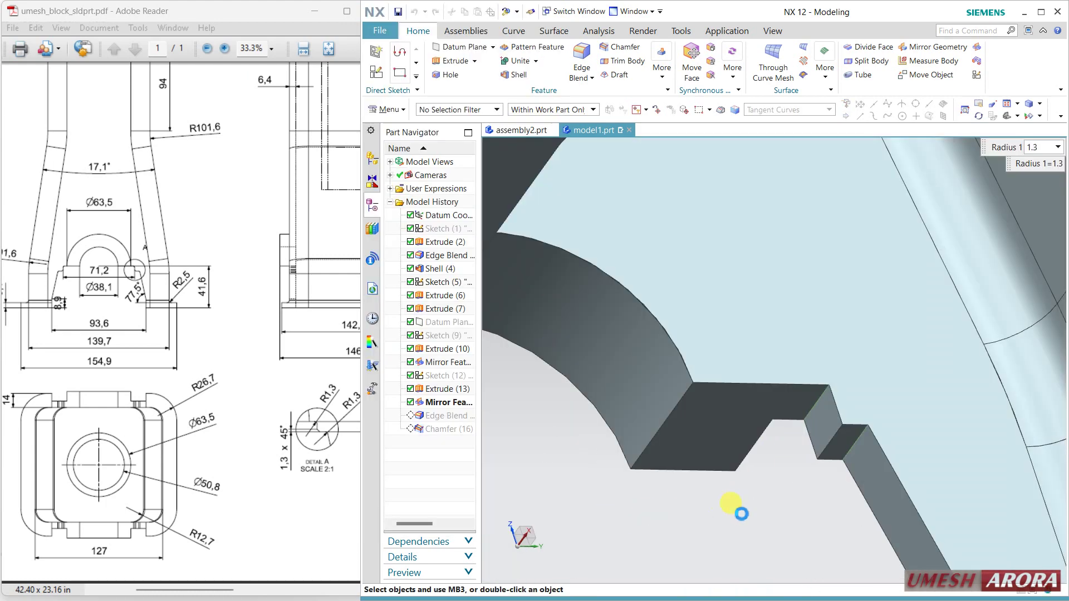
Step: Add the two inner step edges beside the opposite arch to the existing 1.3 mm, 45° chamfer
{"action": "double_click", "coordinate": [440, 429]}
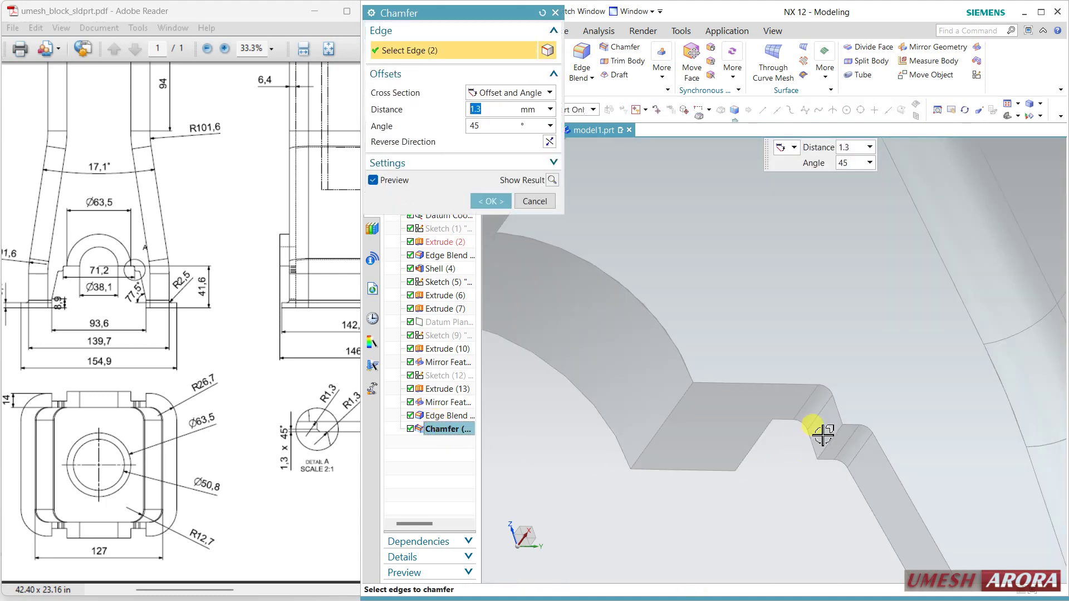
{"action": "left_click", "coordinate": [826, 437]}
{"action": "middle_click_drag", "start_coordinate": [830, 448], "coordinate": [646, 468]}
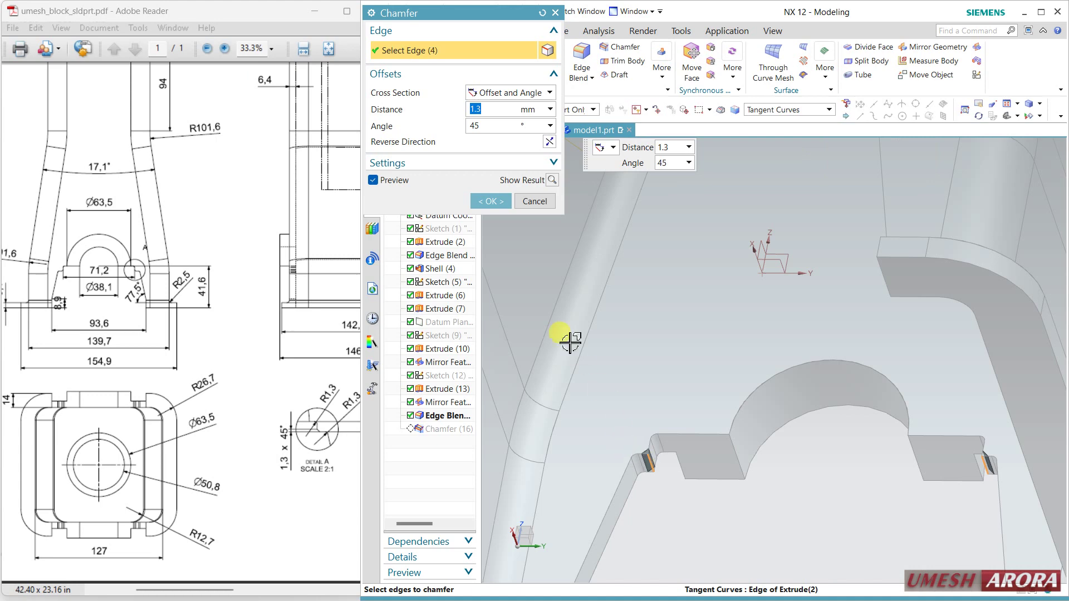
{"action": "left_click", "coordinate": [489, 202]}
Step: Blend the edges where both base flanges meet the outer leg walls with a 2.5 mm radius
{"action": "scroll", "coordinate": [780, 468], "scroll_direction": "down", "scroll_amount": 3}
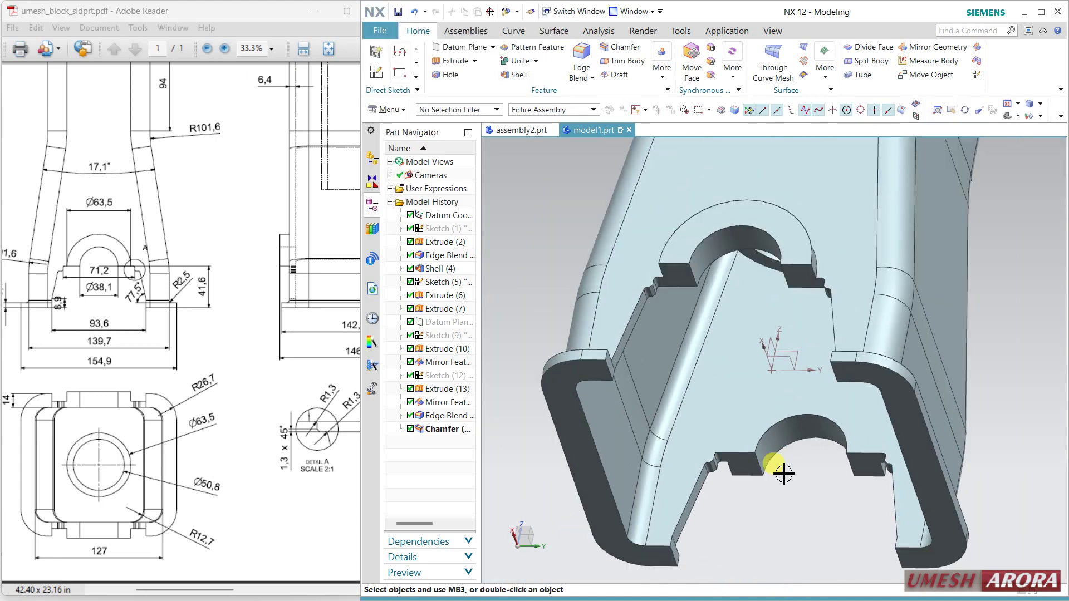
{"action": "mouse_move", "coordinate": [783, 474]}
{"action": "middle_mouse_down"}
{"action": "mouse_move", "coordinate": [795, 501]}
{"action": "mouse_move", "coordinate": [764, 530]}
{"action": "mouse_move", "coordinate": [777, 541]}
{"action": "mouse_move", "coordinate": [769, 502]}
{"action": "mouse_move", "coordinate": [761, 508]}
{"action": "mouse_move", "coordinate": [771, 528]}
{"action": "mouse_move", "coordinate": [763, 523]}
{"action": "mouse_move", "coordinate": [754, 549]}
{"action": "mouse_move", "coordinate": [790, 541]}
{"action": "mouse_move", "coordinate": [706, 504]}
{"action": "middle_mouse_up"}
{"action": "scroll", "coordinate": [752, 520], "scroll_direction": "down", "scroll_amount": 3}
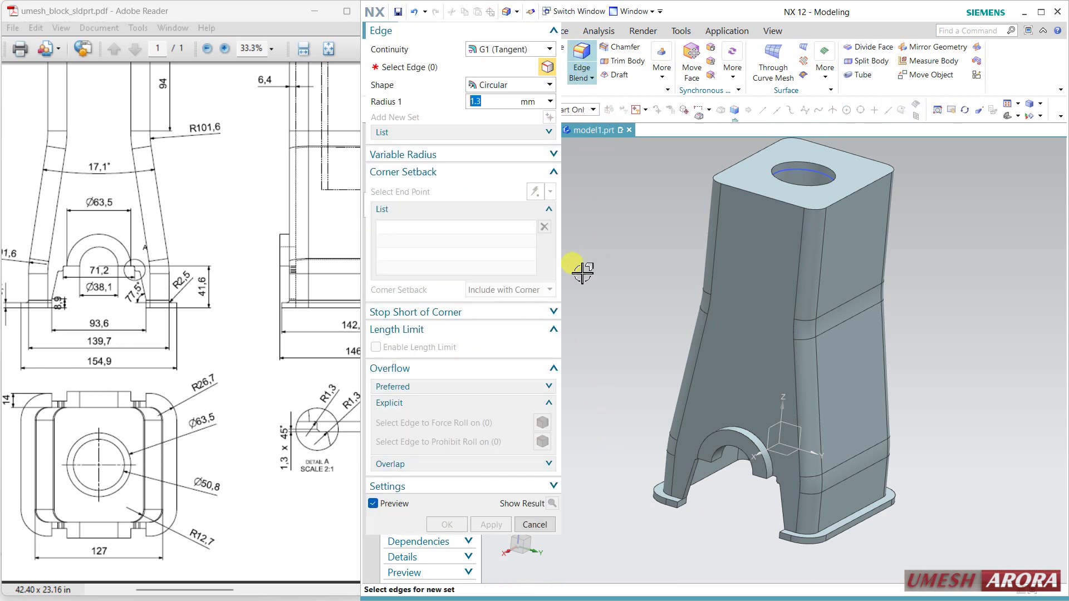
{"action": "type", "text": "2.5"}
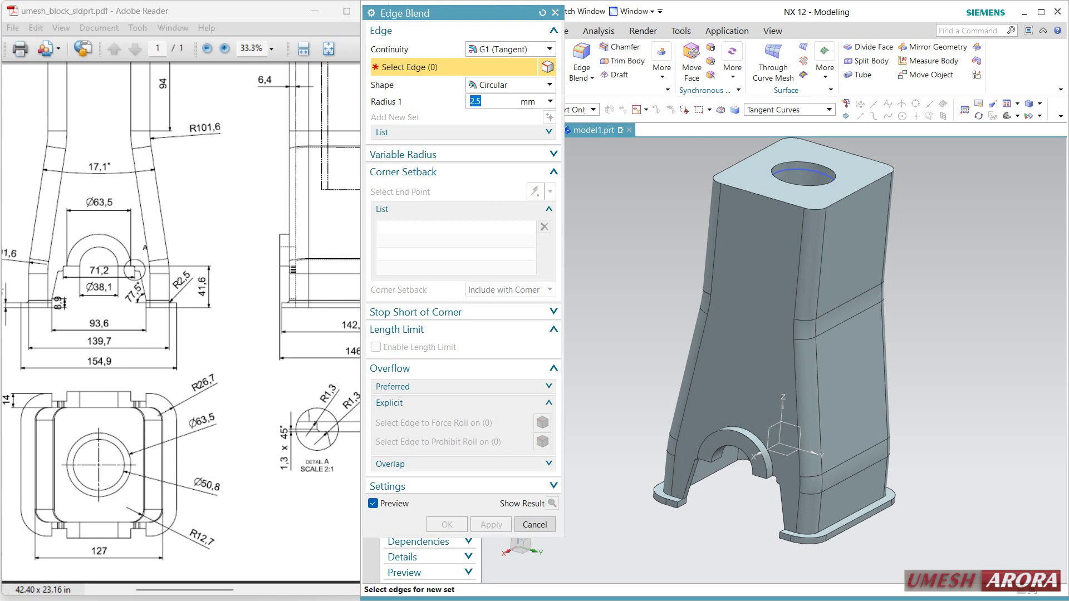
{"action": "scroll", "coordinate": [863, 424], "scroll_direction": "up", "scroll_amount": 3}
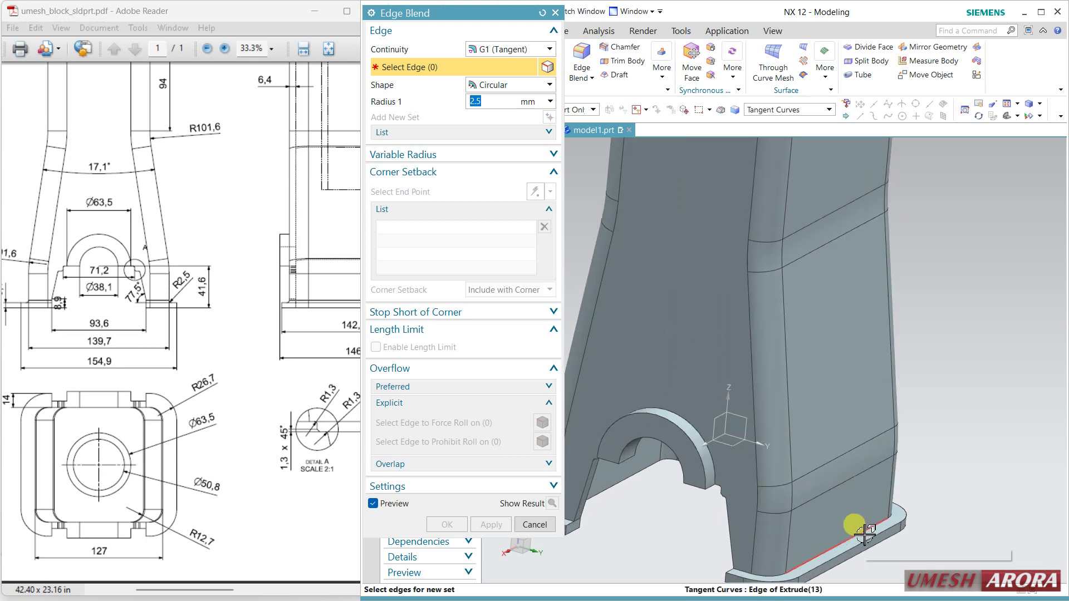
{"action": "left_click", "coordinate": [876, 523]}
{"action": "scroll", "coordinate": [955, 423], "scroll_direction": "down", "scroll_amount": 5}
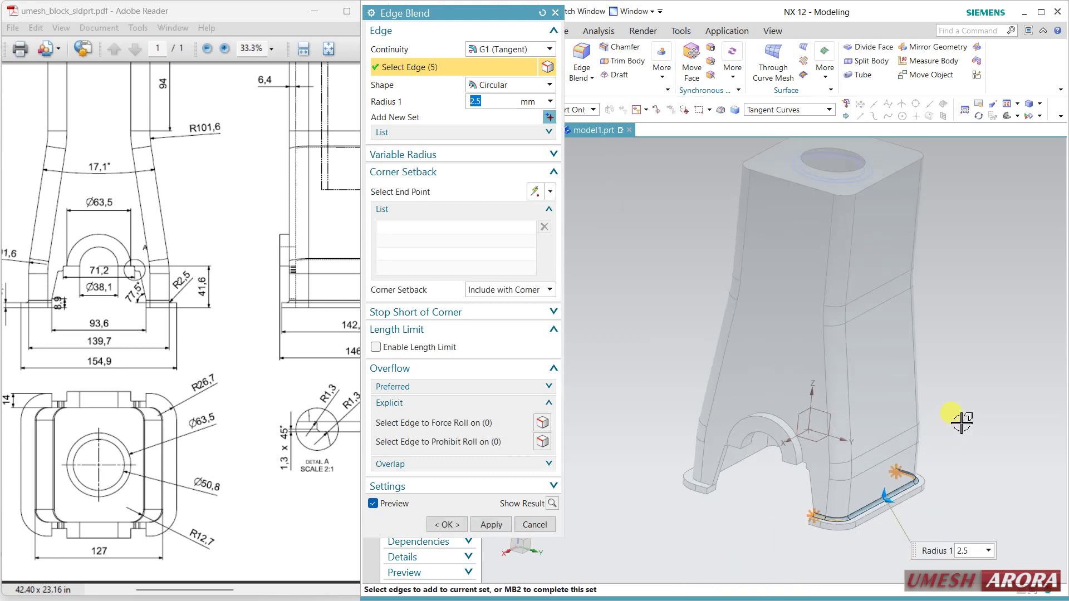
{"action": "scroll", "coordinate": [741, 475], "scroll_direction": "up", "scroll_amount": 3}
{"action": "left_click", "coordinate": [749, 470]}
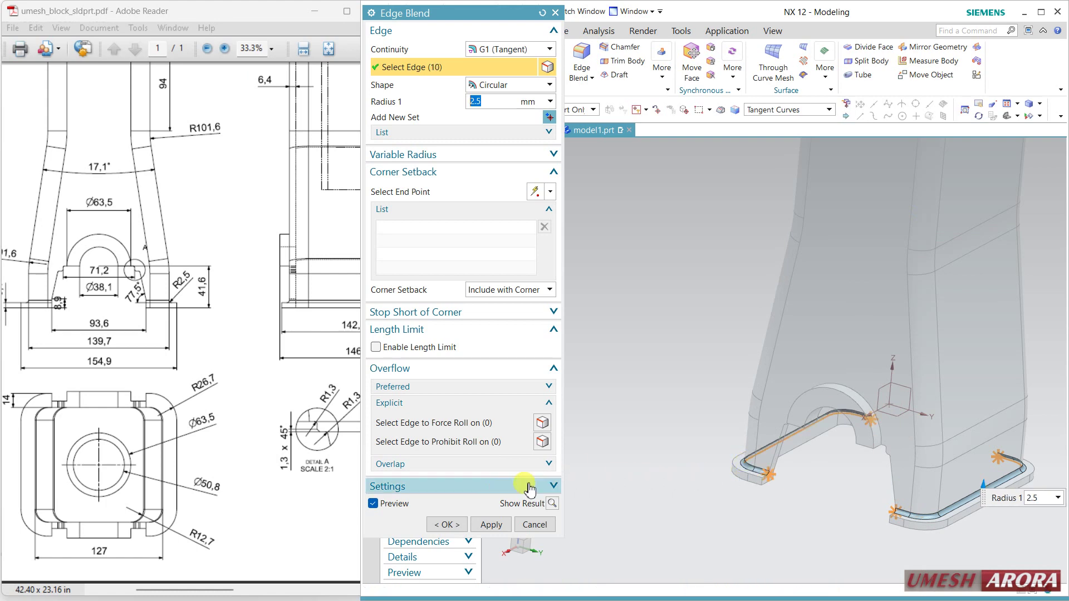
{"action": "left_click", "coordinate": [449, 525]}
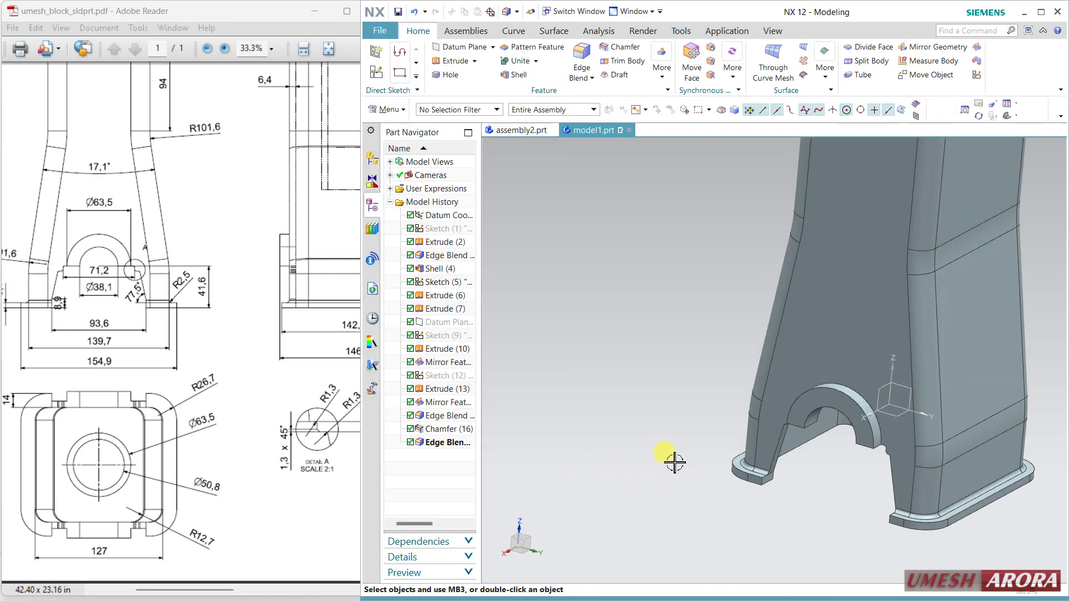
Step: Check the model in front and isometric orientation against the front, top, side and detail A dimensions in the PDF drawing
{"action": "key", "text": "F8"}
{"action": "scroll", "coordinate": [636, 444], "scroll_direction": "down", "scroll_amount": 2}
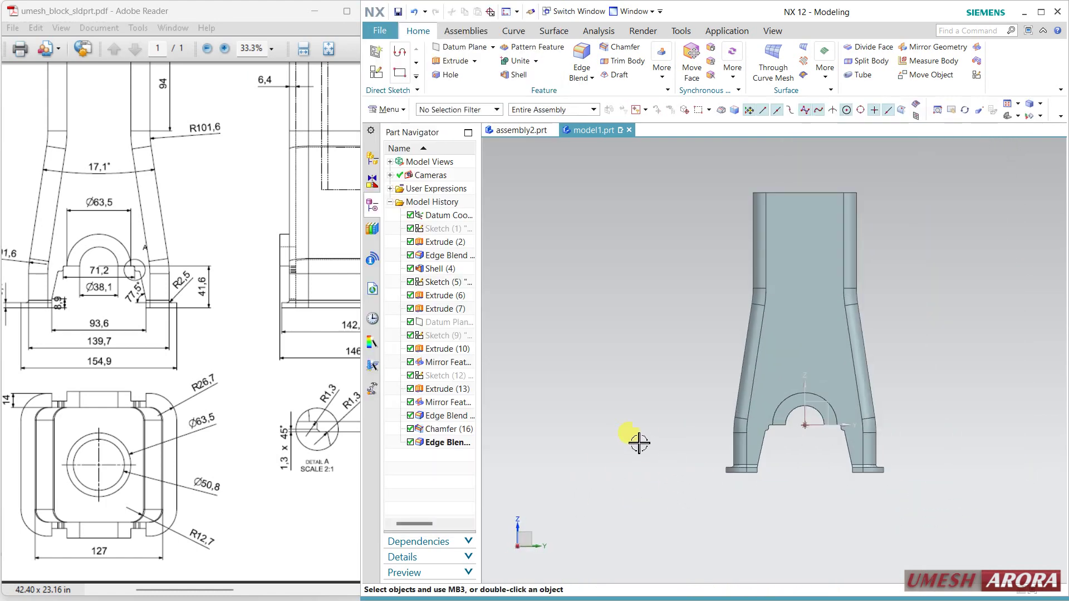
{"action": "scroll", "coordinate": [921, 308], "scroll_direction": "up", "scroll_amount": 1}
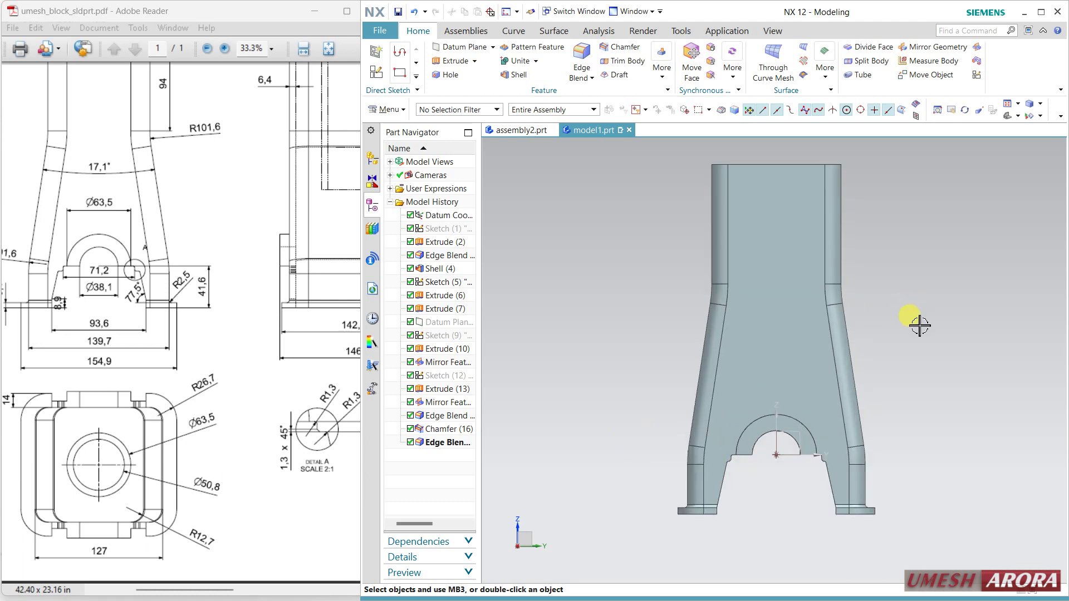
{"action": "scroll", "coordinate": [920, 326], "scroll_direction": "down", "scroll_amount": 1}
{"action": "mouse_move", "coordinate": [99, 296]}
{"action": "left_mouse_down"}
{"action": "mouse_move", "coordinate": [114, 303]}
{"action": "mouse_move", "coordinate": [134, 368]}
{"action": "left_mouse_up"}
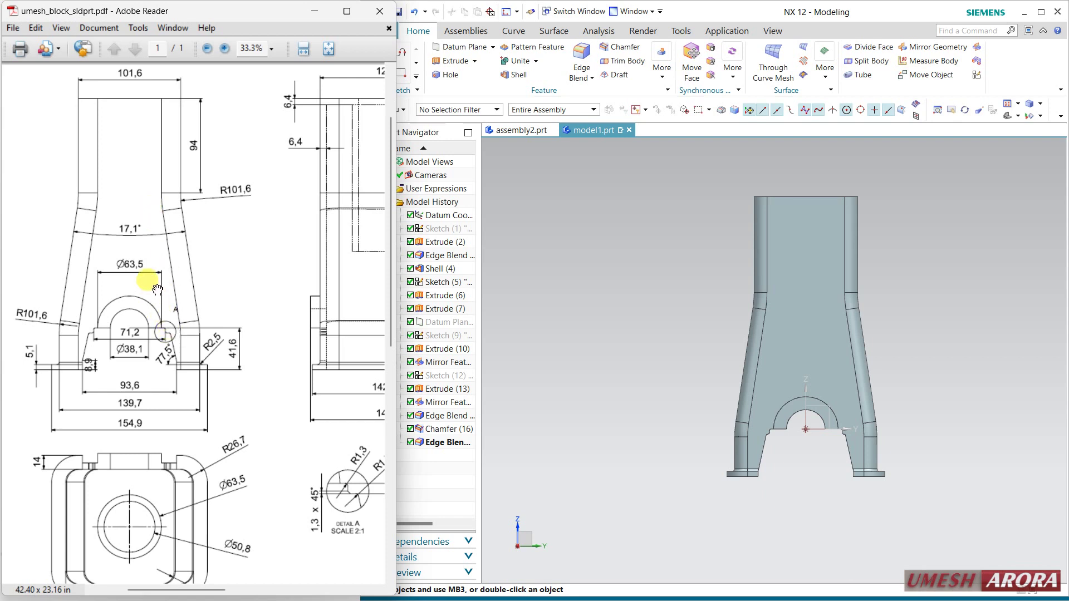
{"action": "scroll", "coordinate": [167, 435], "scroll_direction": "down", "scroll_amount": 3}
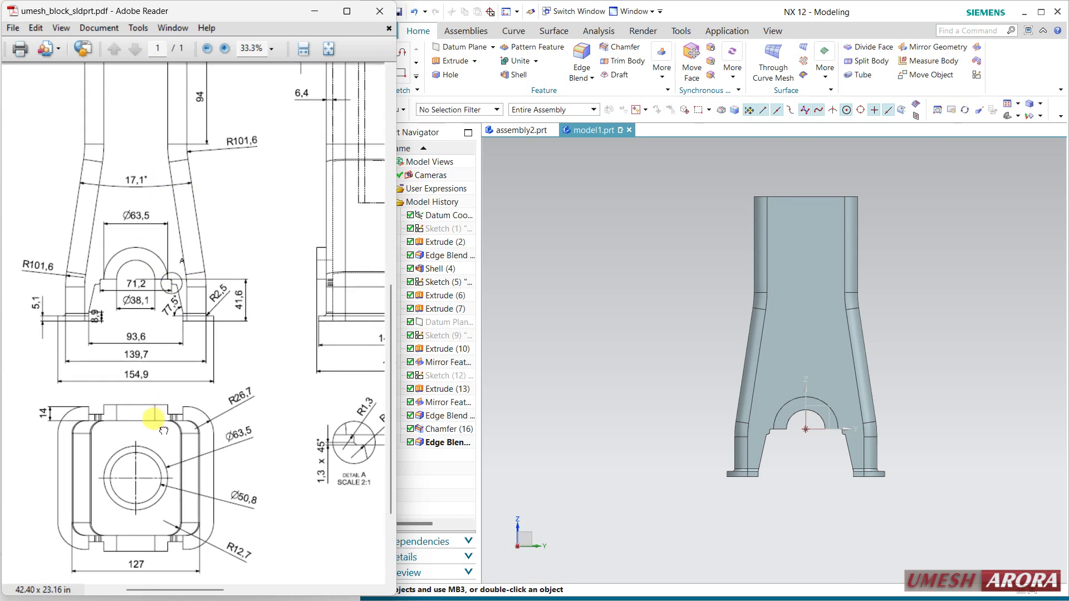
{"action": "left_click_drag", "start_coordinate": [166, 421], "coordinate": [167, 422]}
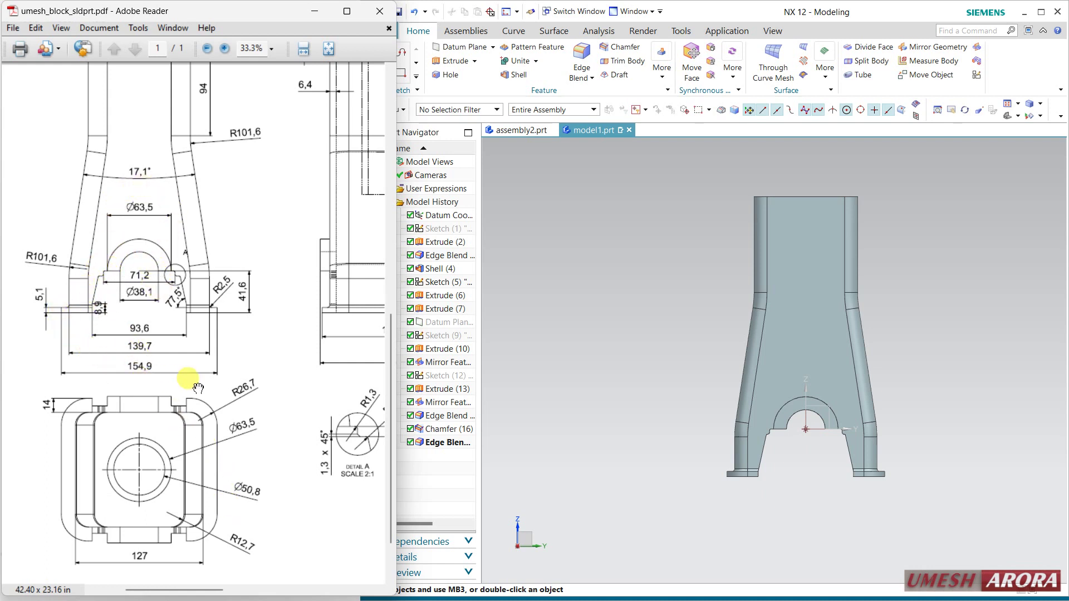
{"action": "mouse_move", "coordinate": [257, 368]}
{"action": "left_mouse_down"}
{"action": "mouse_move", "coordinate": [149, 419]}
{"action": "mouse_move", "coordinate": [103, 403]}
{"action": "left_mouse_up"}
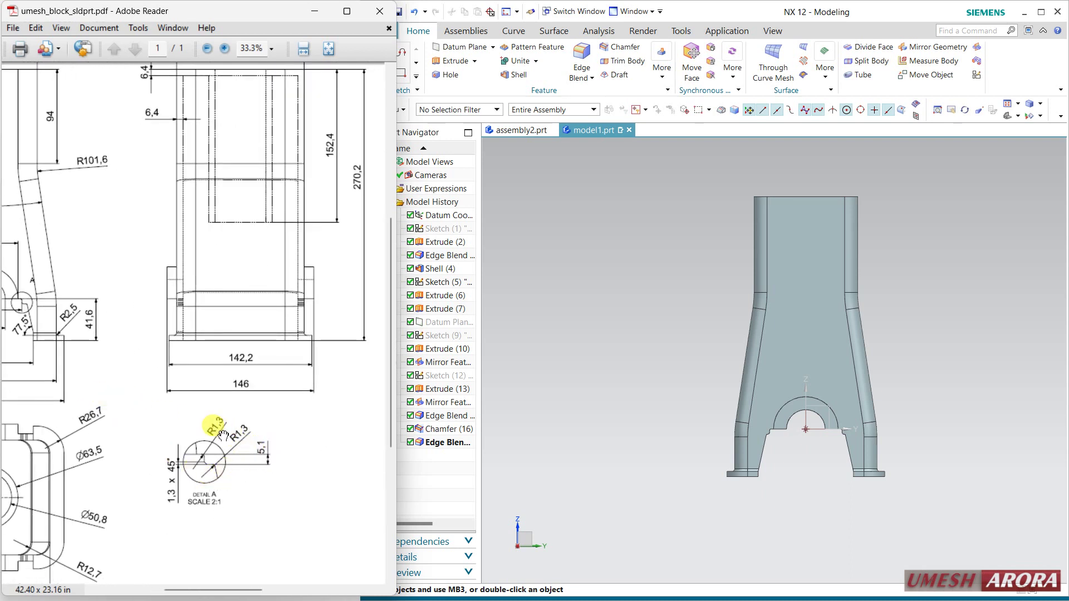
{"action": "mouse_move", "coordinate": [243, 394]}
{"action": "left_mouse_down"}
{"action": "mouse_move", "coordinate": [222, 415]}
{"action": "mouse_move", "coordinate": [226, 445]}
{"action": "left_mouse_up"}
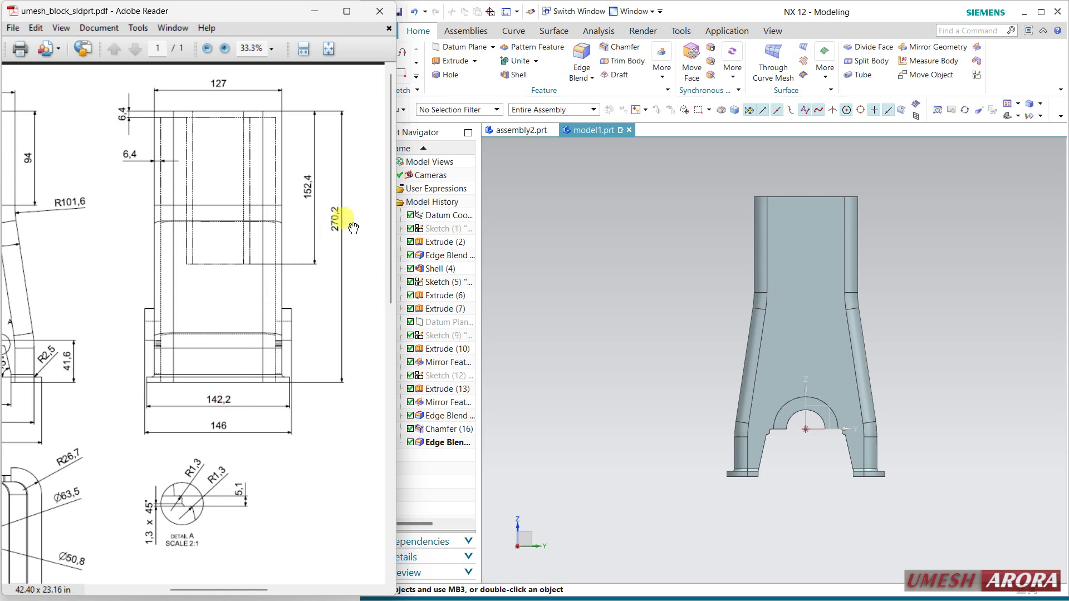
{"action": "left_click_drag", "start_coordinate": [186, 279], "coordinate": [215, 281]}
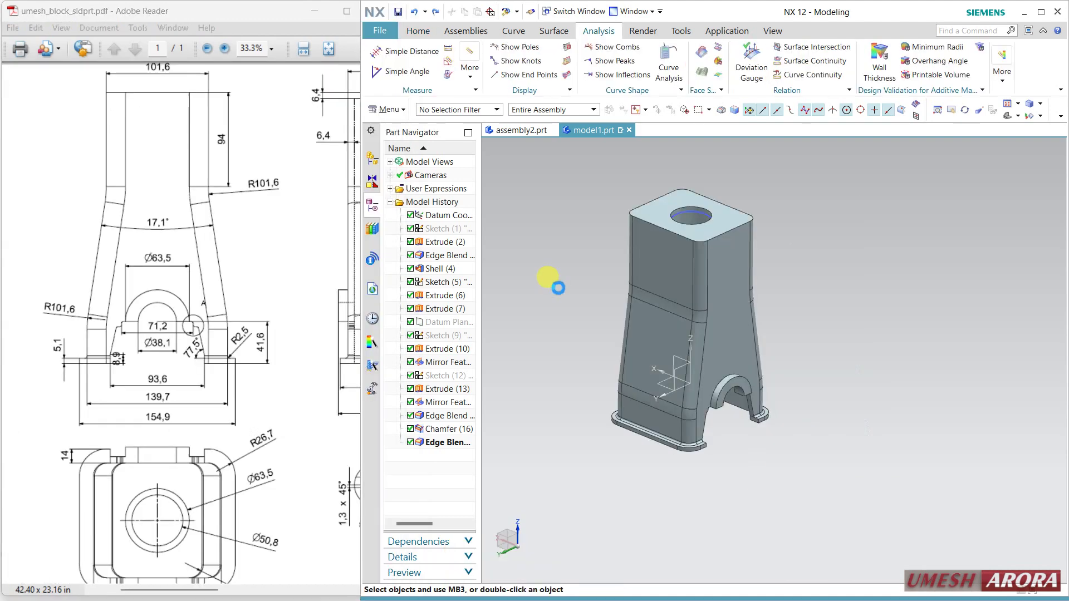
{"action": "key", "text": "F7"}
{"action": "left_click", "coordinate": [418, 31]}
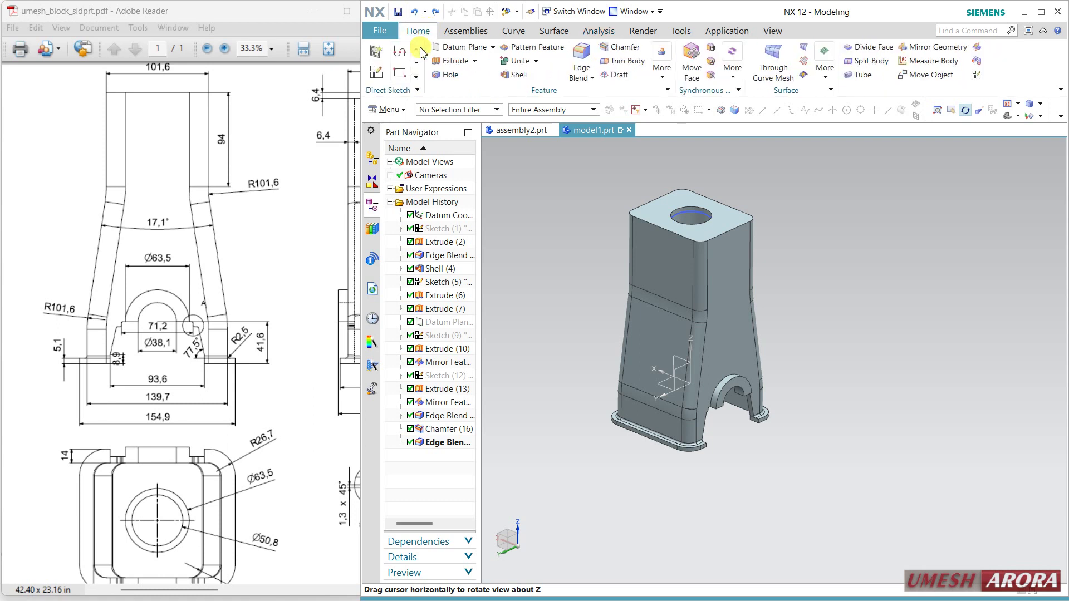
Step: Set the radius of the edge blend on the block's outer vertical corner edges to 12.7+6.4 mm, following the PDF drawing
{"action": "left_click", "coordinate": [215, 535]}
{"action": "scroll", "coordinate": [234, 521], "scroll_direction": "down", "scroll_amount": 2}
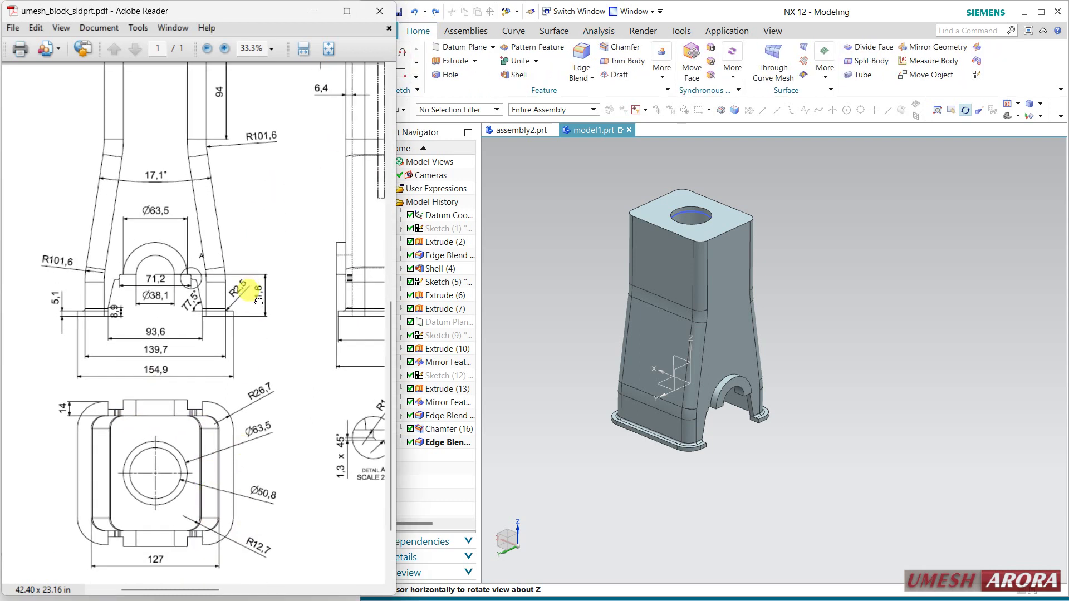
{"action": "left_click_drag", "start_coordinate": [252, 291], "coordinate": [211, 377]}
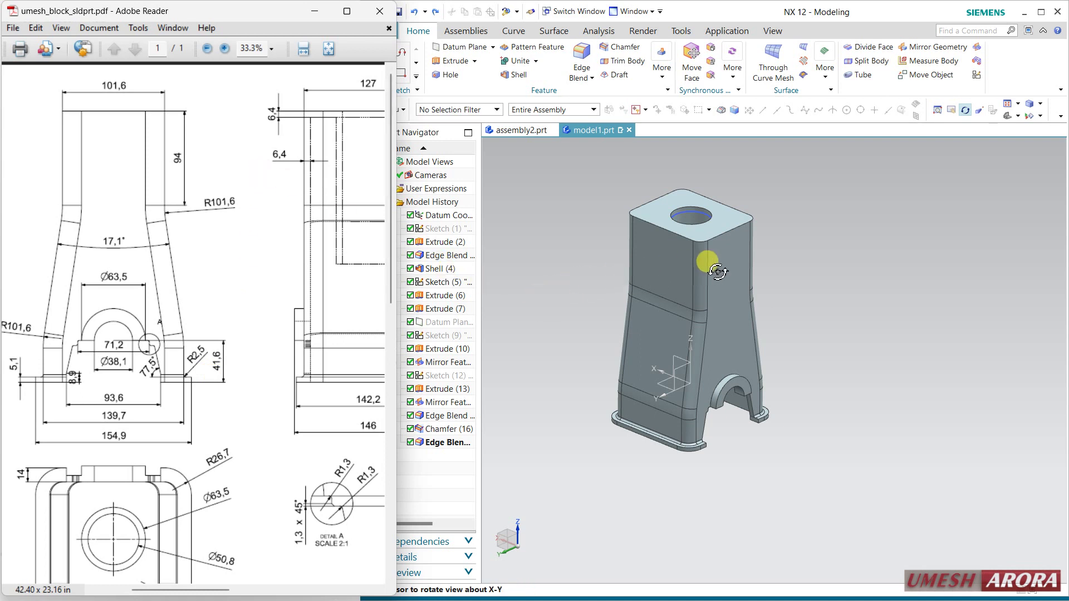
{"action": "left_click", "coordinate": [592, 286]}
{"action": "key", "text": "Escape"}
{"action": "double_click", "coordinate": [702, 273]}
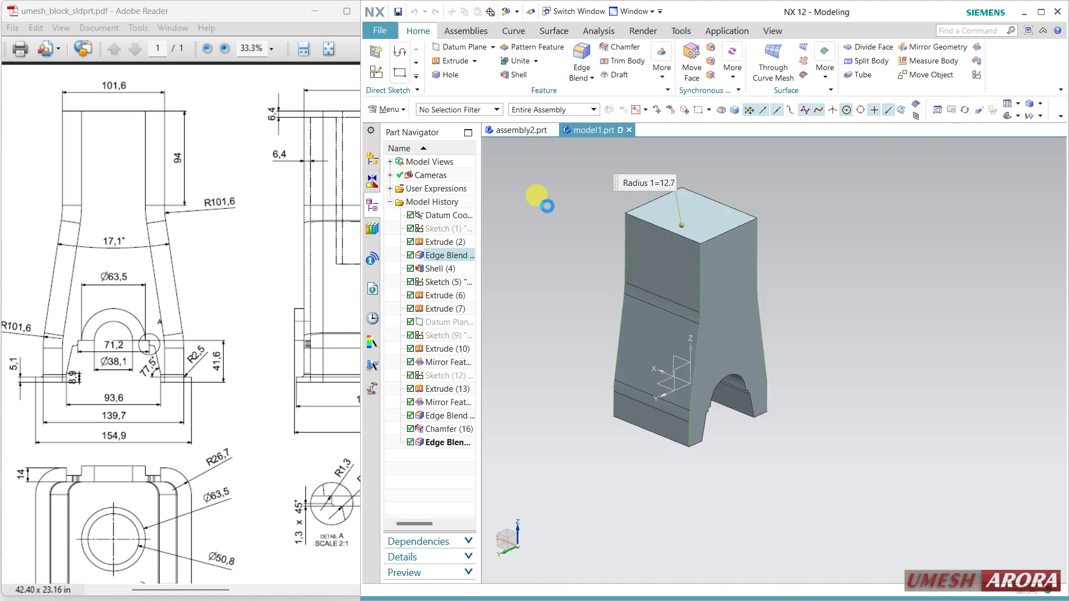
{"action": "left_click", "coordinate": [508, 106]}
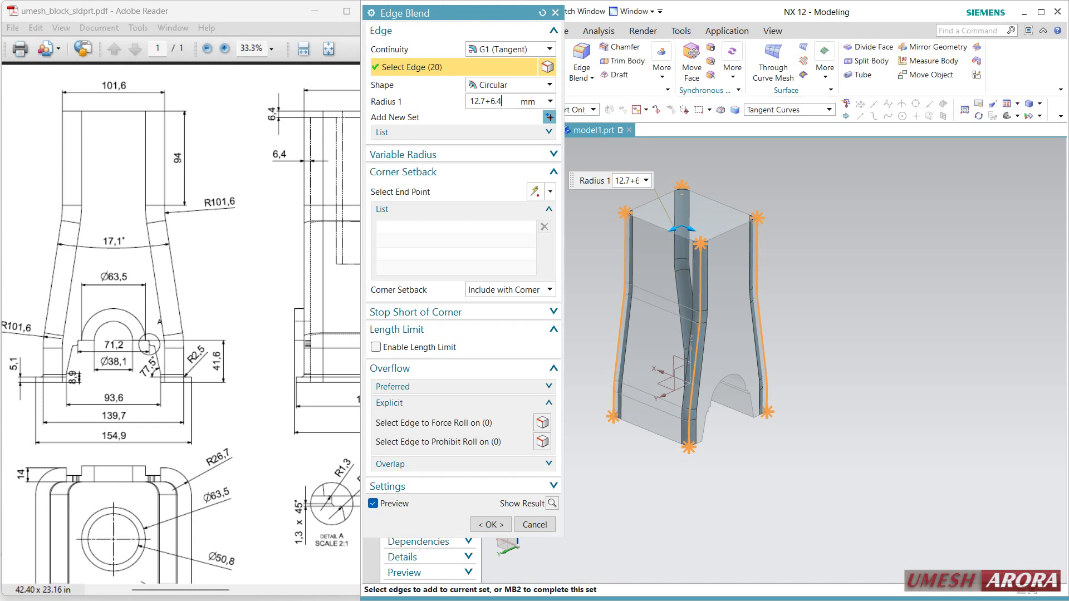
{"action": "key", "text": "Return"}
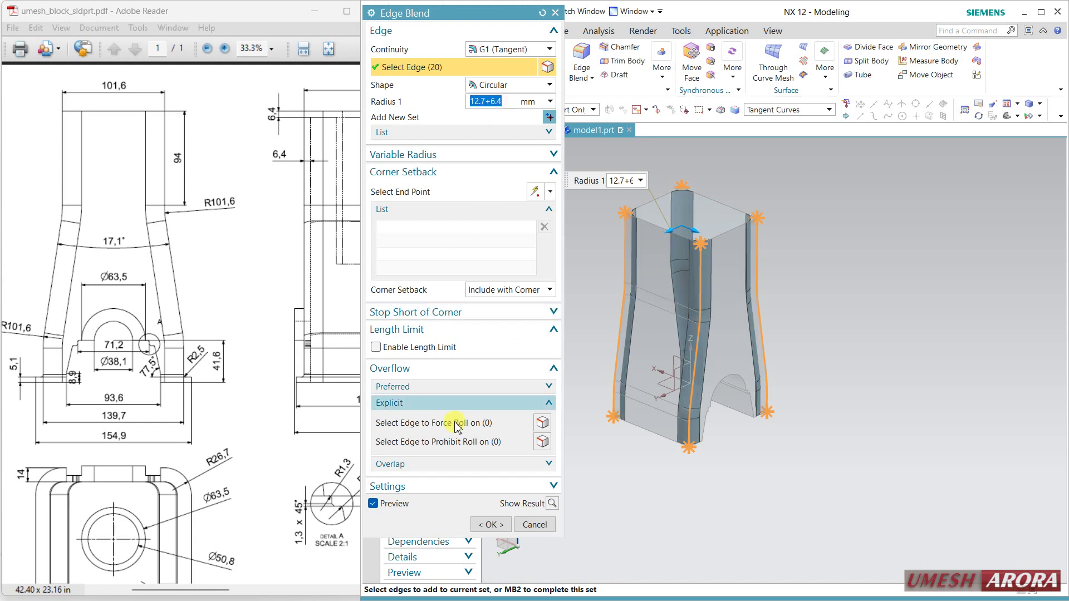
{"action": "left_click", "coordinate": [491, 525]}
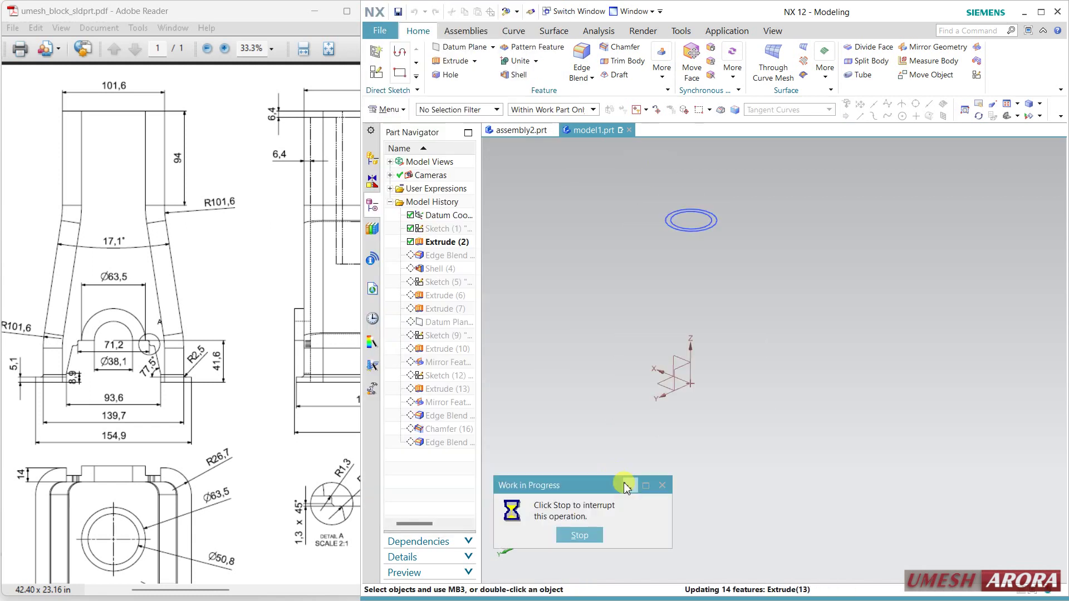
{"action": "scroll", "coordinate": [598, 190], "scroll_direction": "up", "scroll_amount": 1}
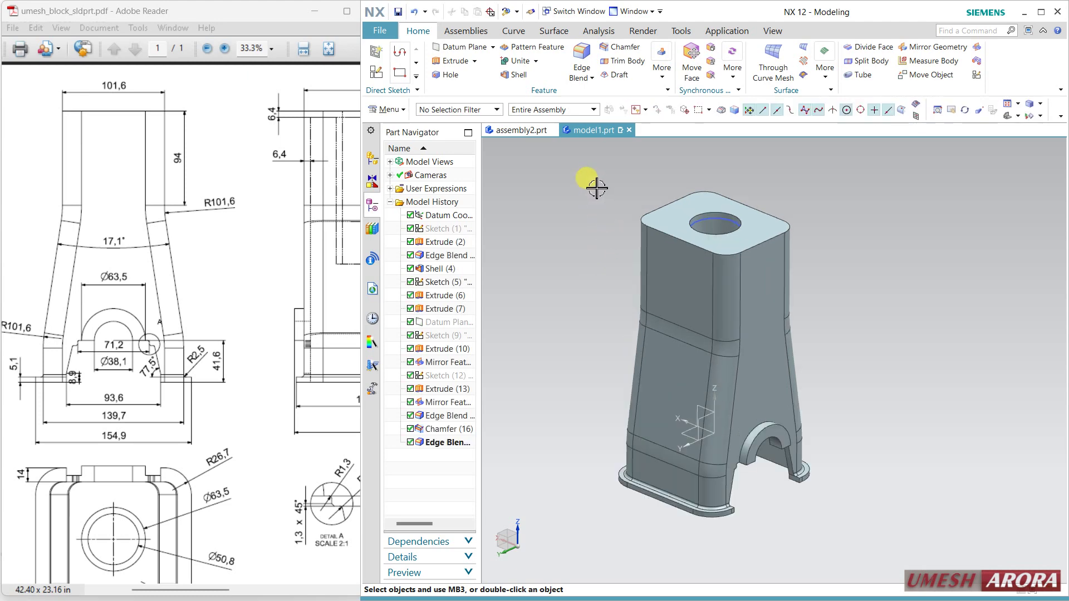
Step: Make the whole block body translucent through its object display settings
{"action": "mouse_move", "coordinate": [908, 337]}
{"action": "middle_mouse_down"}
{"action": "mouse_move", "coordinate": [863, 320]}
{"action": "mouse_move", "coordinate": [891, 342]}
{"action": "mouse_move", "coordinate": [917, 312]}
{"action": "mouse_move", "coordinate": [905, 345]}
{"action": "mouse_move", "coordinate": [911, 322]}
{"action": "mouse_move", "coordinate": [899, 334]}
{"action": "middle_mouse_up"}
{"action": "scroll", "coordinate": [671, 225], "scroll_direction": "up", "scroll_amount": 2}
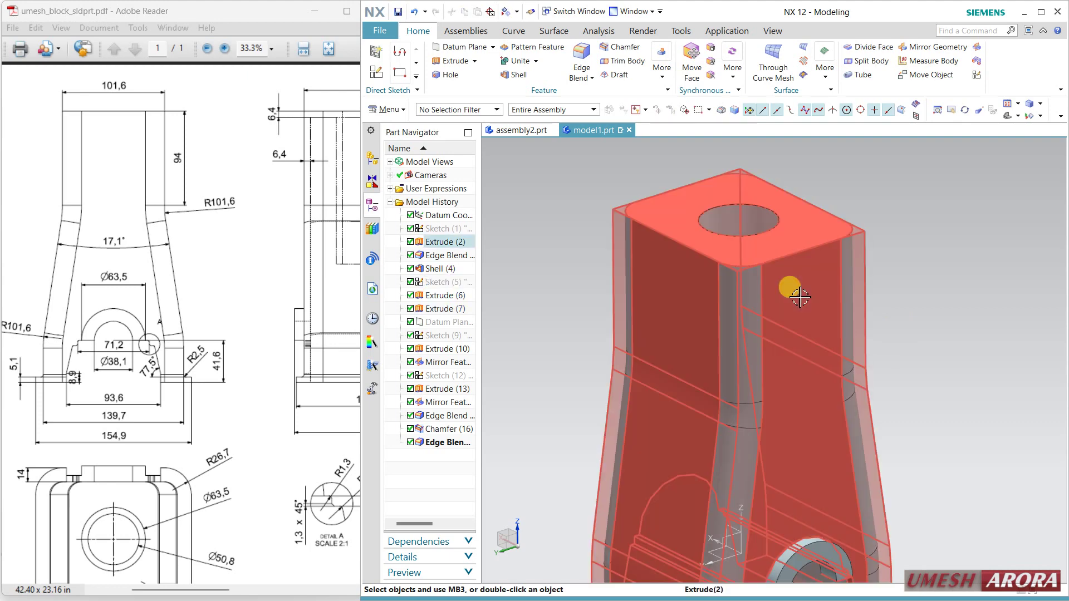
{"action": "left_click", "coordinate": [800, 298]}
{"action": "left_click", "coordinate": [773, 31]}
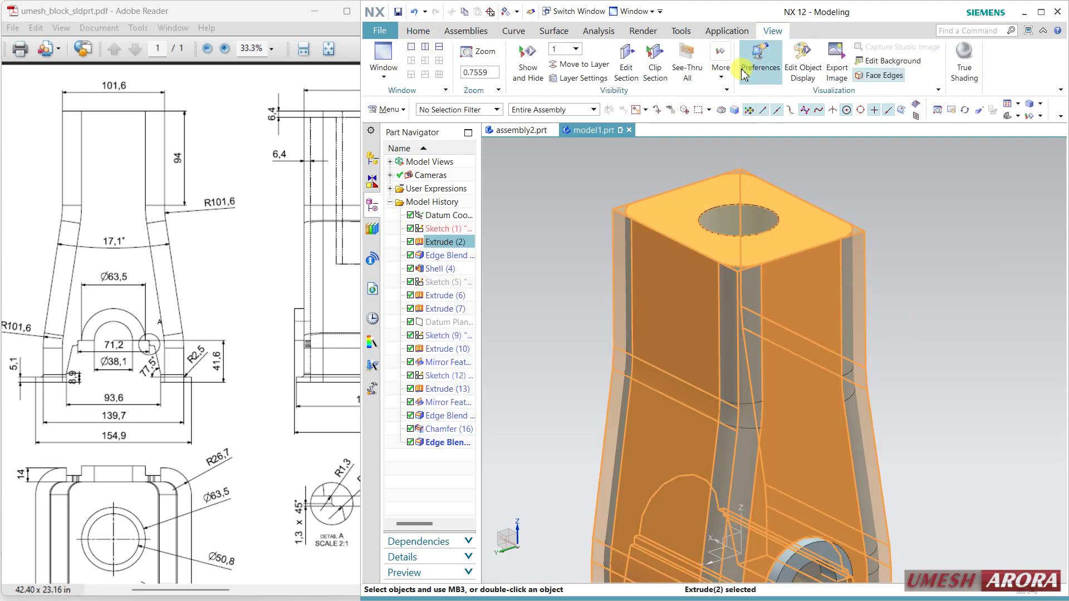
{"action": "left_click", "coordinate": [803, 62]}
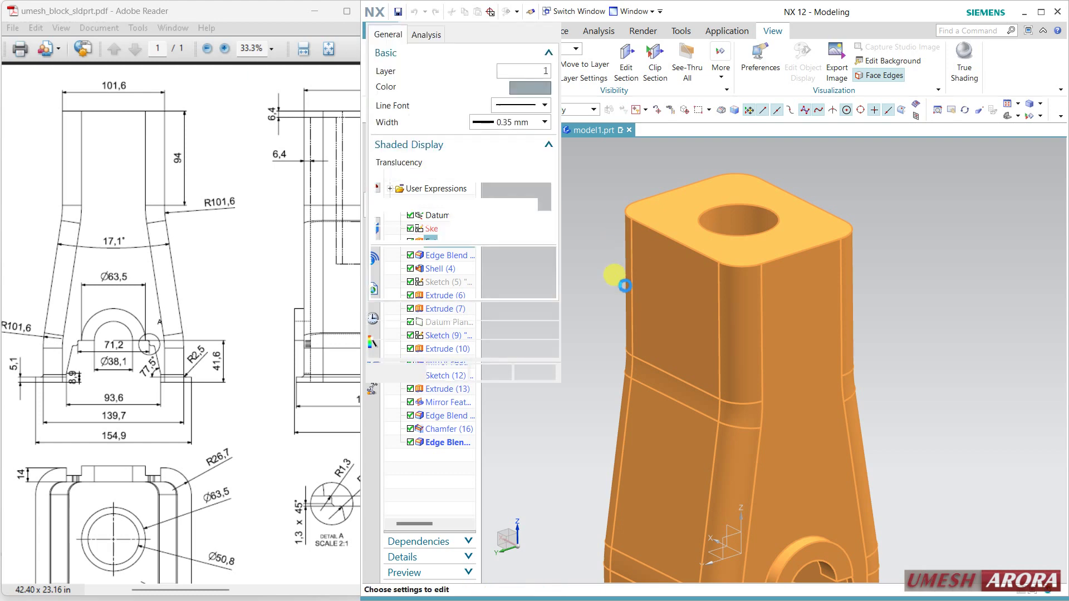
{"action": "left_click", "coordinate": [513, 191]}
{"action": "left_click", "coordinate": [513, 192]}
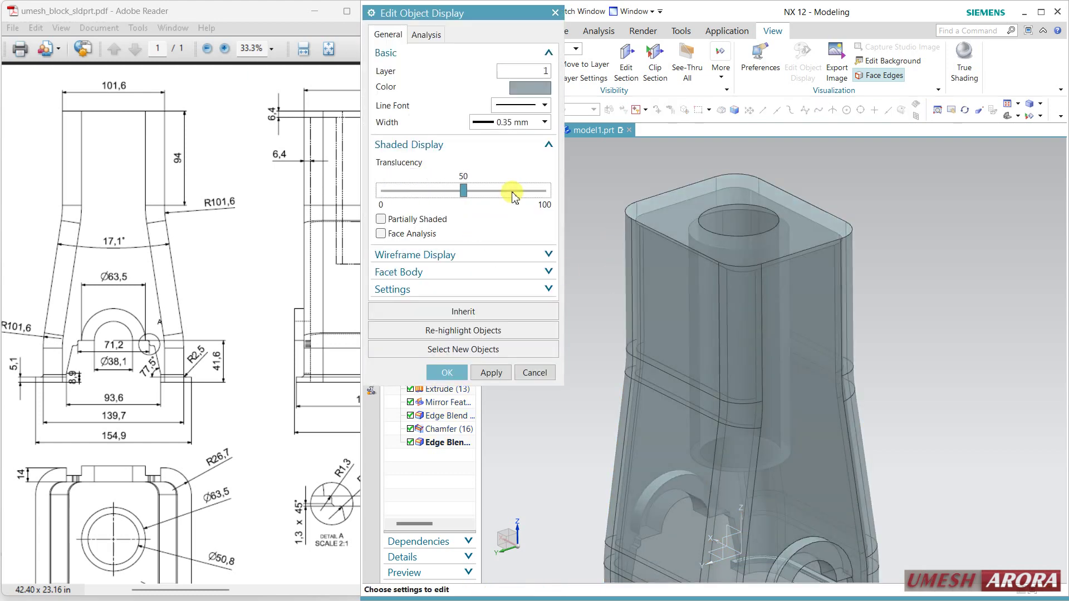
{"action": "left_click", "coordinate": [513, 191]}
{"action": "left_click", "coordinate": [452, 372]}
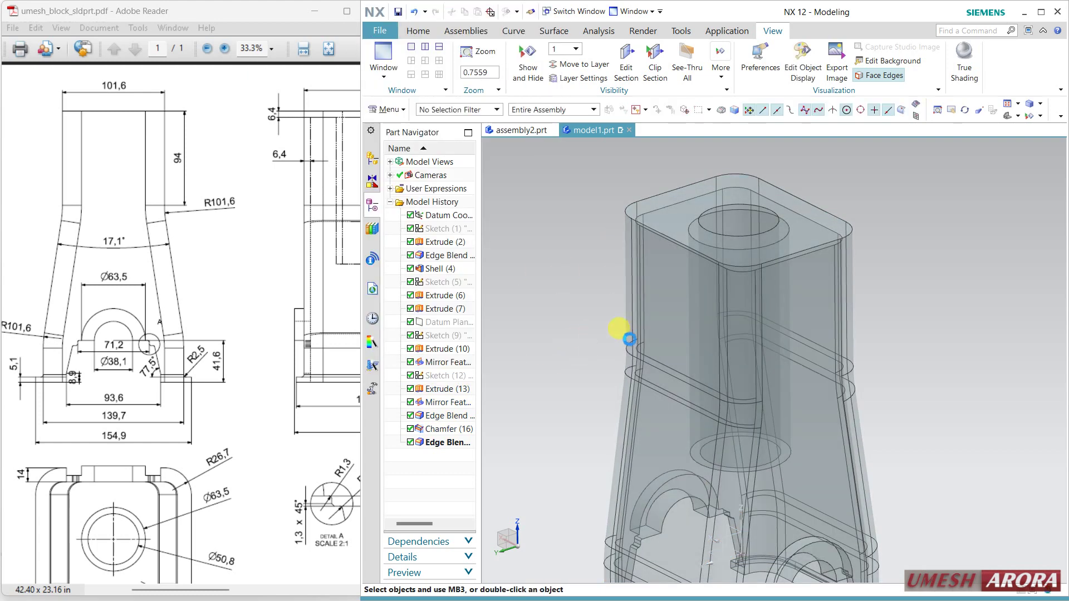
Step: Set the end distance of the inner cylindrical tube's extrusion to 152.4-6.4 mm, following the side view in the PDF drawing
{"action": "scroll", "coordinate": [655, 328], "scroll_direction": "down", "scroll_amount": 2}
{"action": "middle_click_drag", "start_coordinate": [811, 413], "coordinate": [784, 407]}
{"action": "key", "text": "F8"}
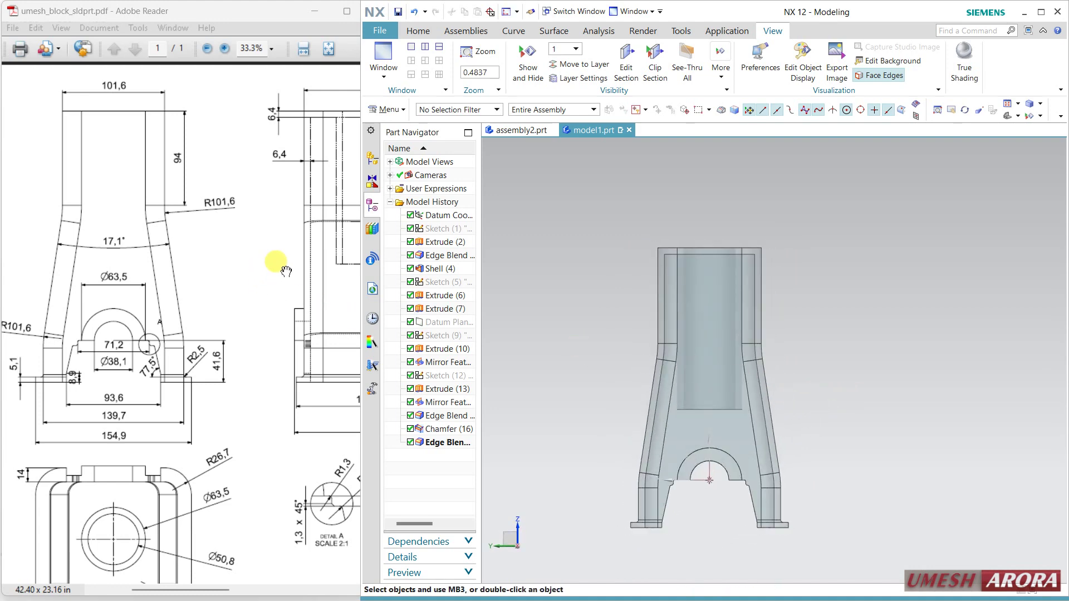
{"action": "left_click_drag", "start_coordinate": [285, 271], "coordinate": [143, 267]}
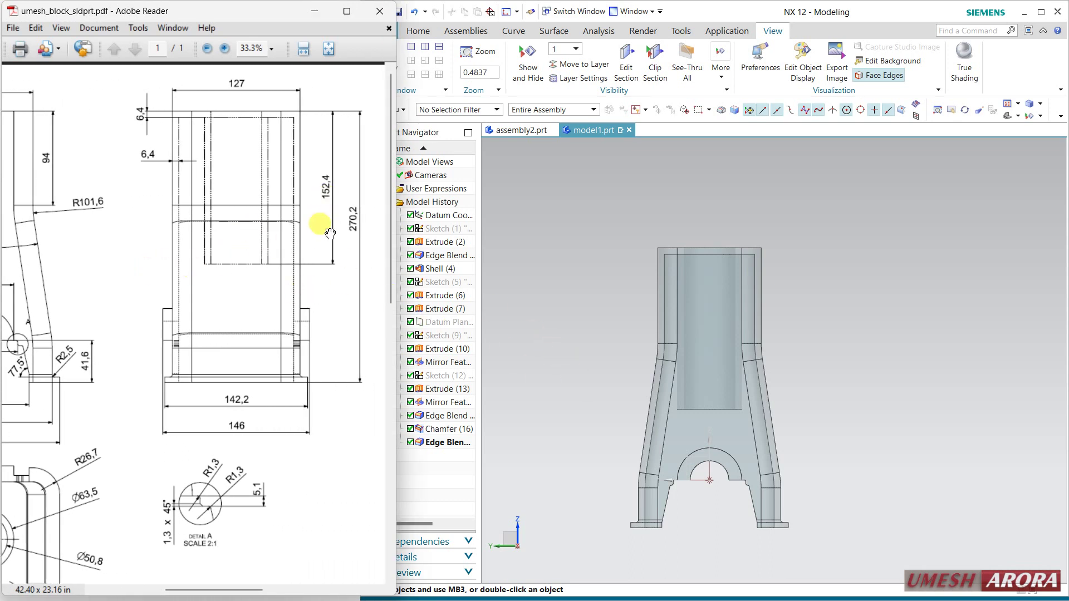
{"action": "left_click", "coordinate": [438, 349]}
{"action": "left_click", "coordinate": [441, 309]}
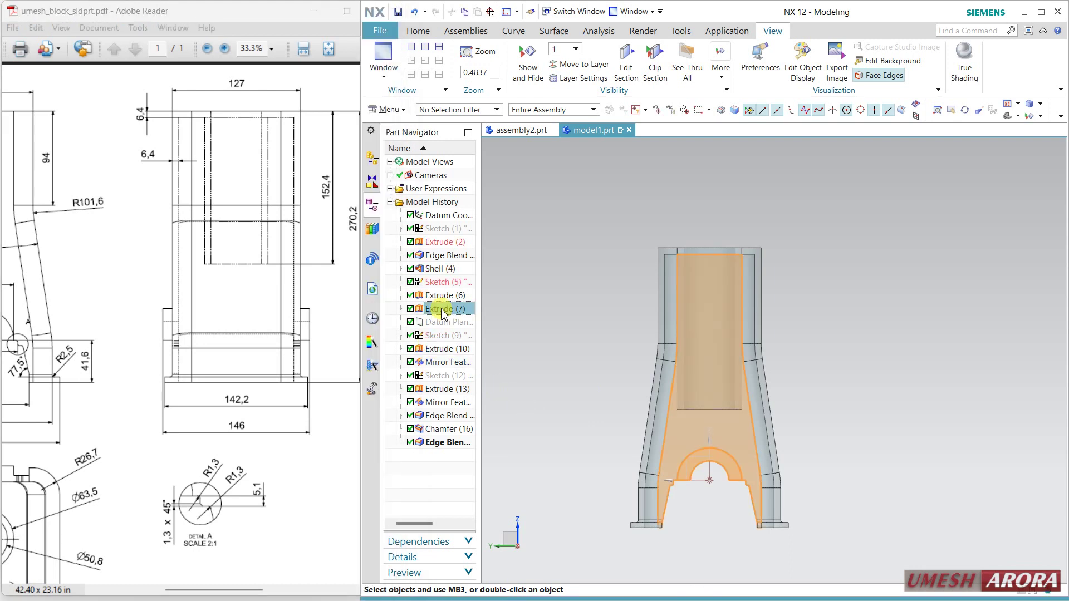
{"action": "double_click", "coordinate": [440, 296]}
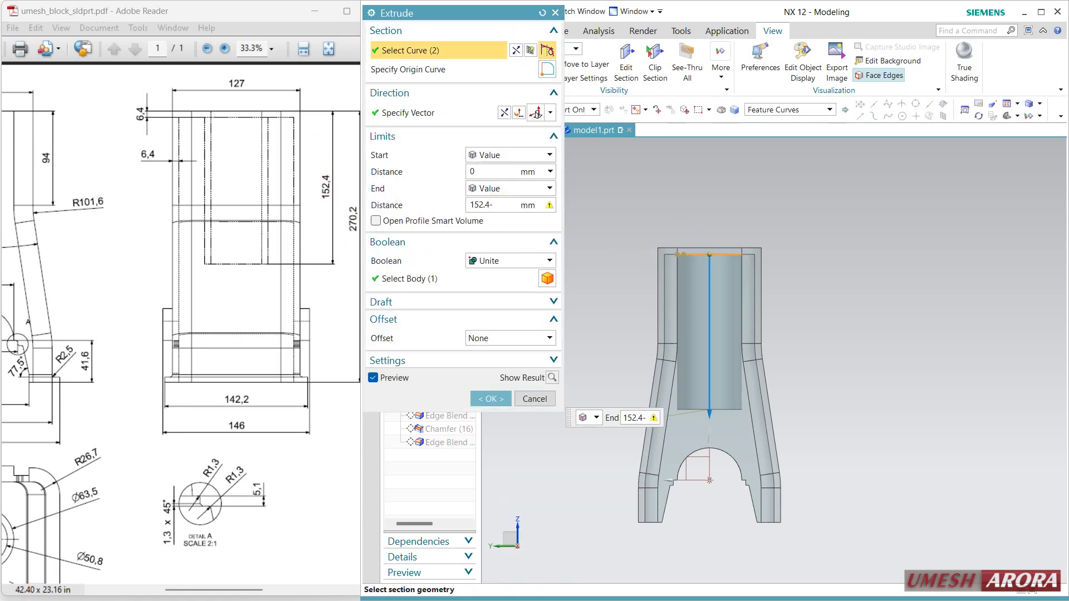
{"action": "key", "text": "Return"}
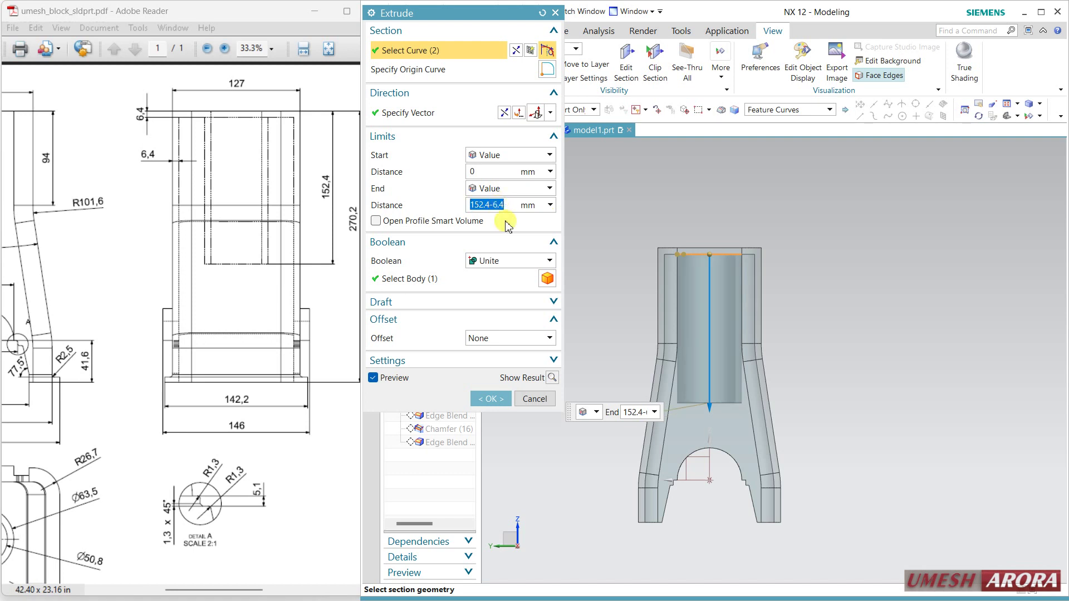
{"action": "left_click", "coordinate": [490, 399]}
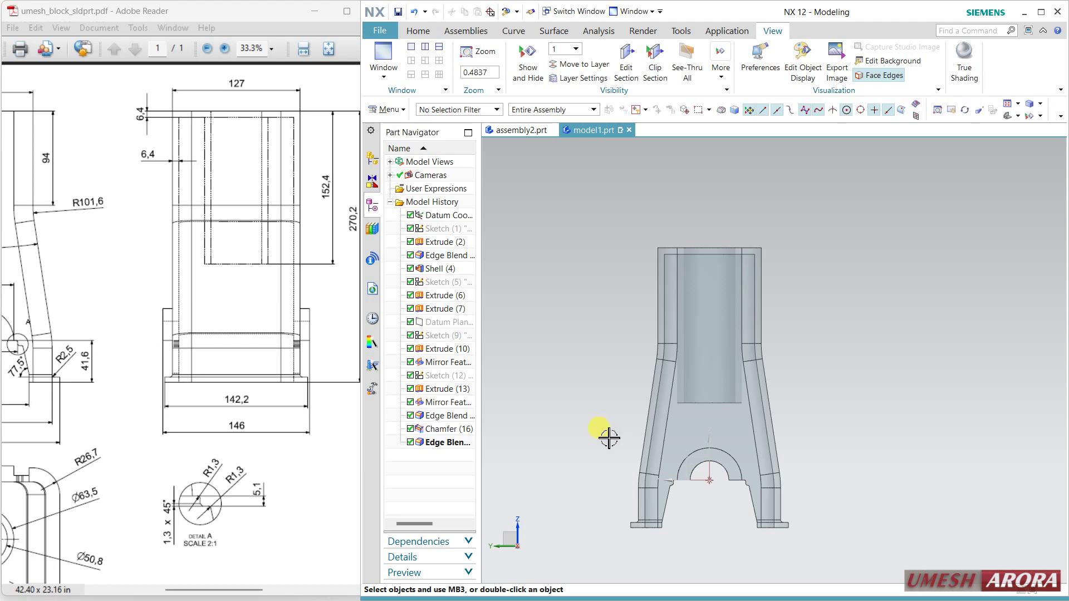
{"action": "middle_click_drag", "start_coordinate": [613, 403], "coordinate": [716, 393]}
{"action": "scroll", "coordinate": [626, 390], "scroll_direction": "up", "scroll_amount": 2}
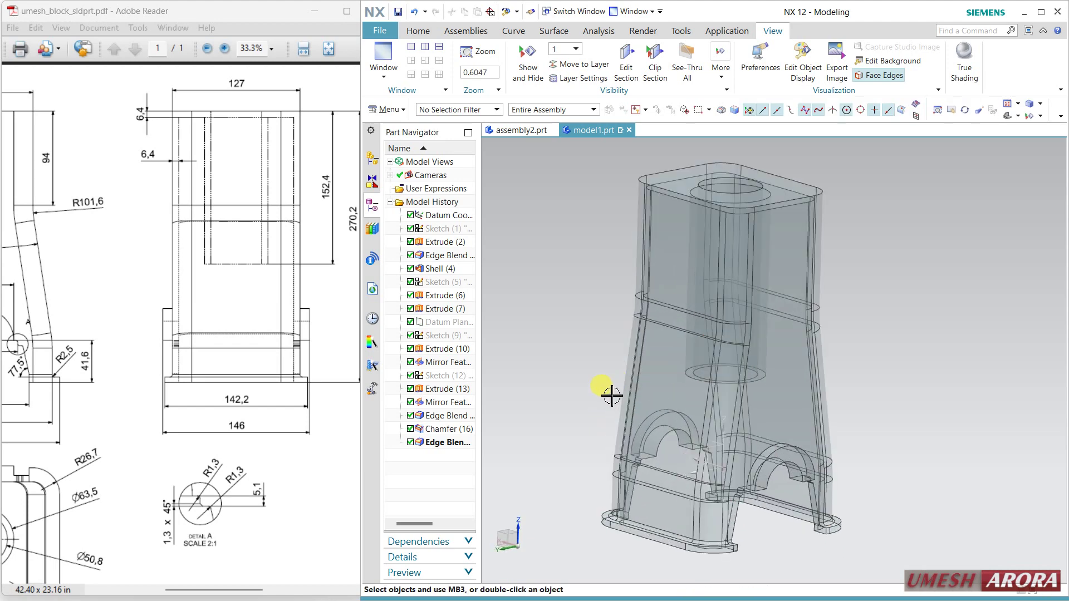